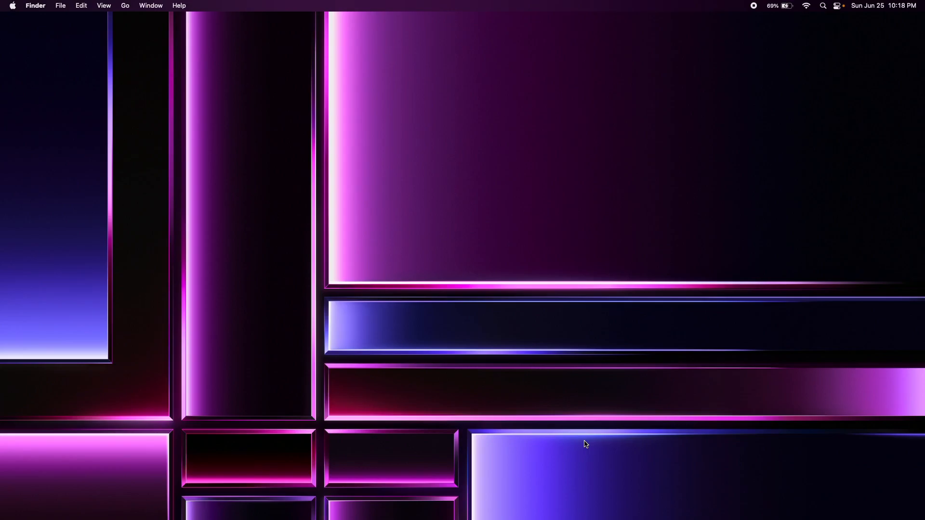
- Open Serato Studio and quit it again without saving the open Loneliest Nights project
mouse_move(589, 518)
mouse_move(529, 519)
left_click(533, 505)
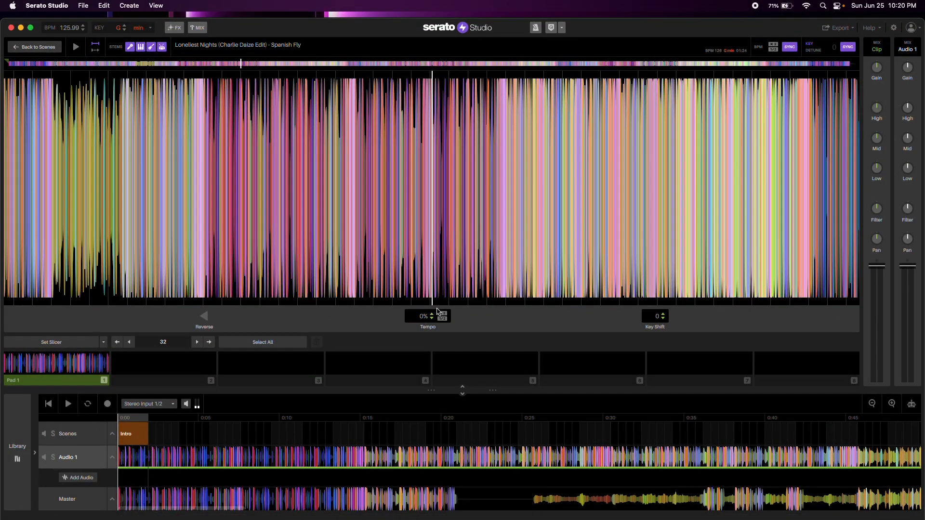
key("super+q")
key("super+d")
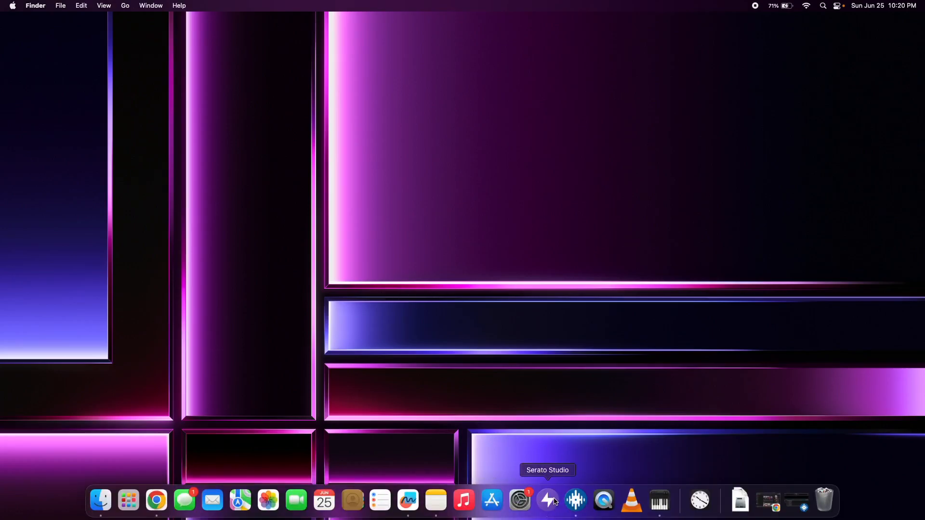
- Launch Serato Studio, start a new remix project and dismiss the library-in-use warning
left_click(552, 504)
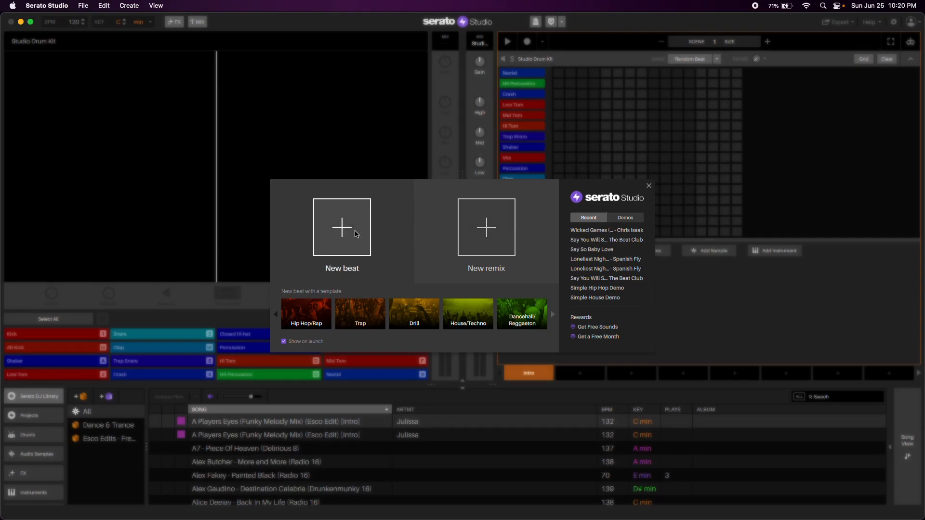
left_click(487, 229)
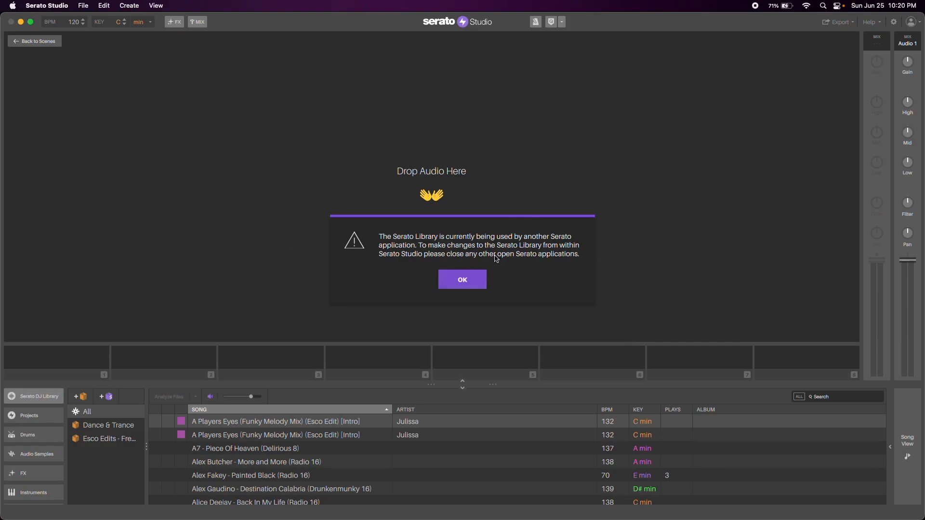
mouse_move(638, 519)
left_click(463, 284)
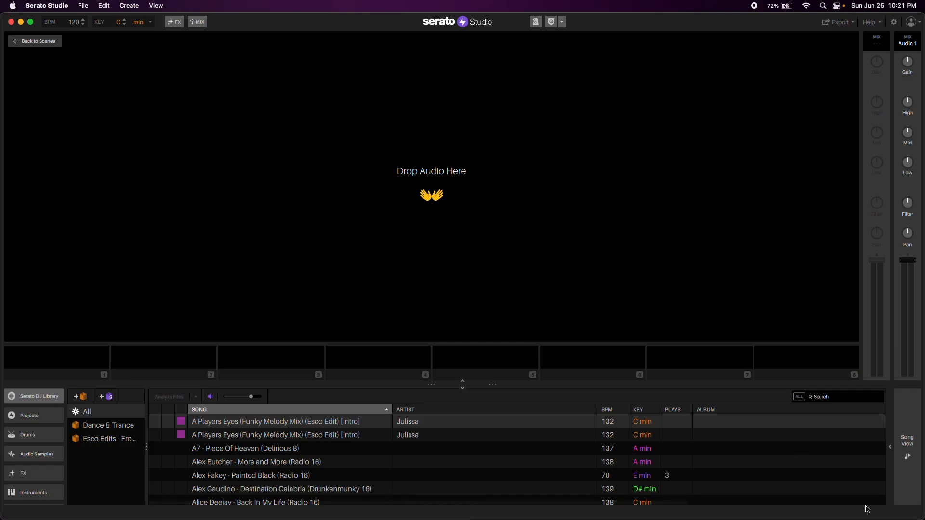
- Switch the lower pane between Song View and the Library twice, ending on the Library
left_click(908, 443)
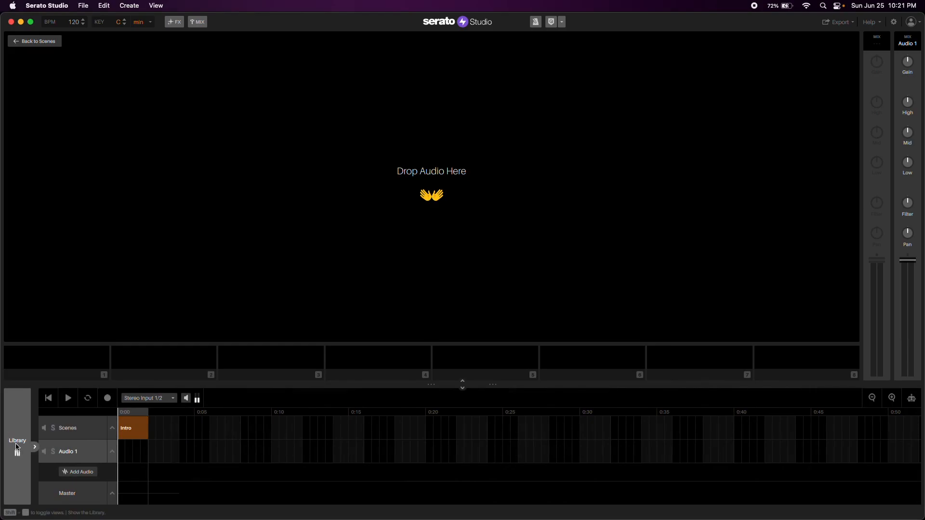
left_click(17, 444)
left_click(908, 443)
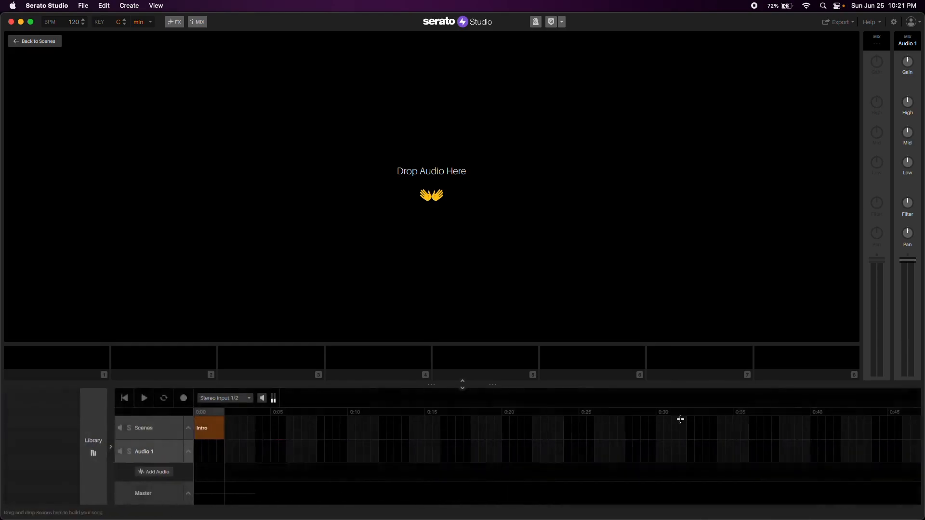
left_click(12, 432)
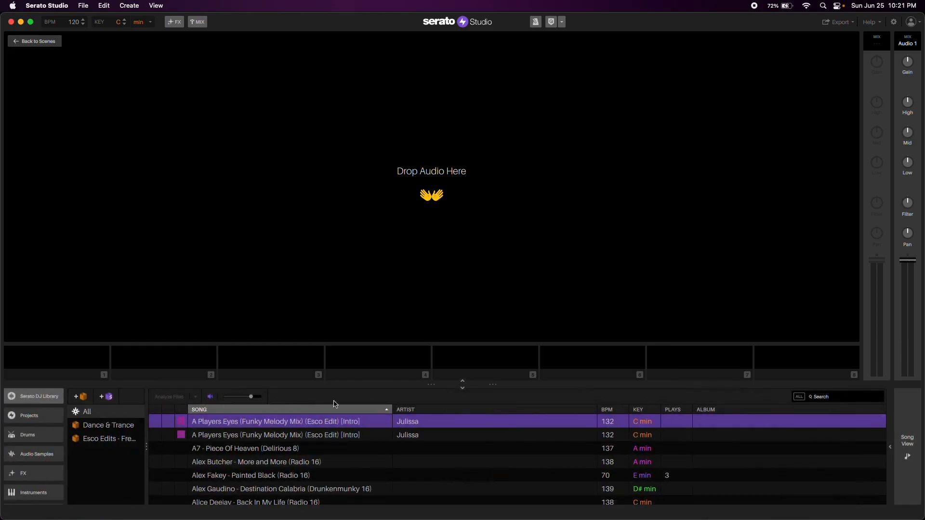
- Expand the library to full height and restore the split layout twice to compare the two views
left_click(463, 381)
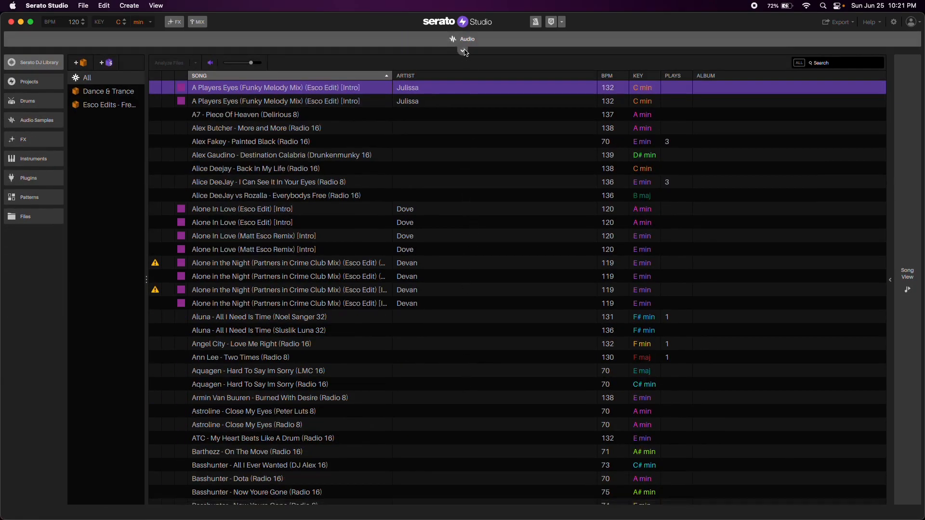
left_click(461, 51)
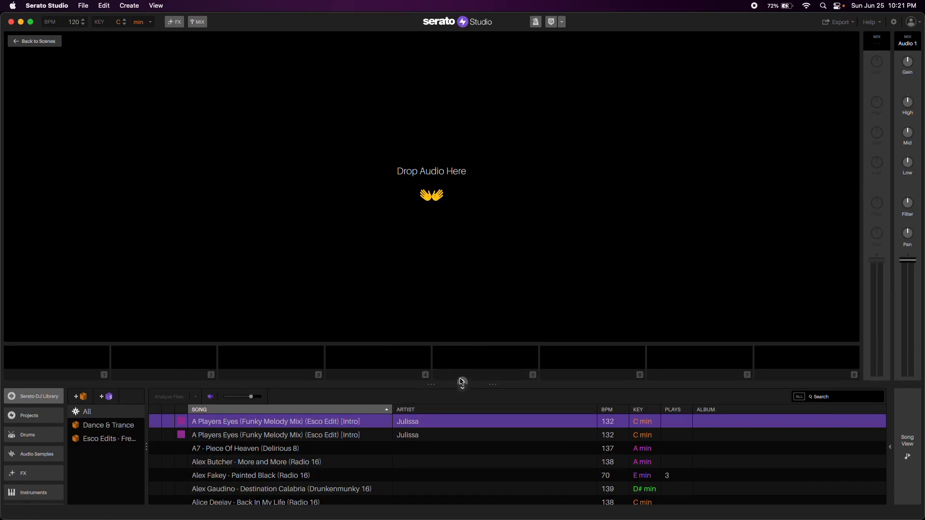
left_click(461, 381)
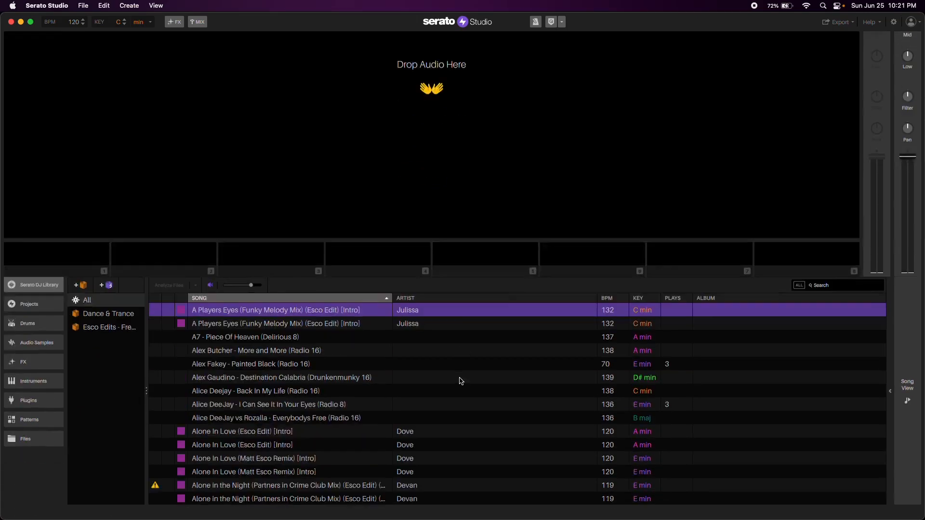
left_click(462, 51)
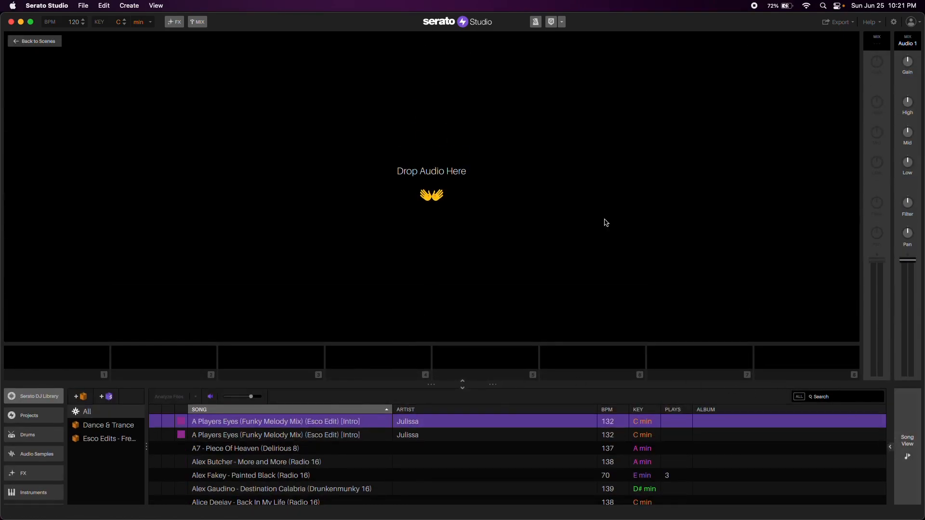
- Show Song View briefly, return to the library and look through Projects, Drums, Audio Samples, FX and Instruments
left_click(907, 440)
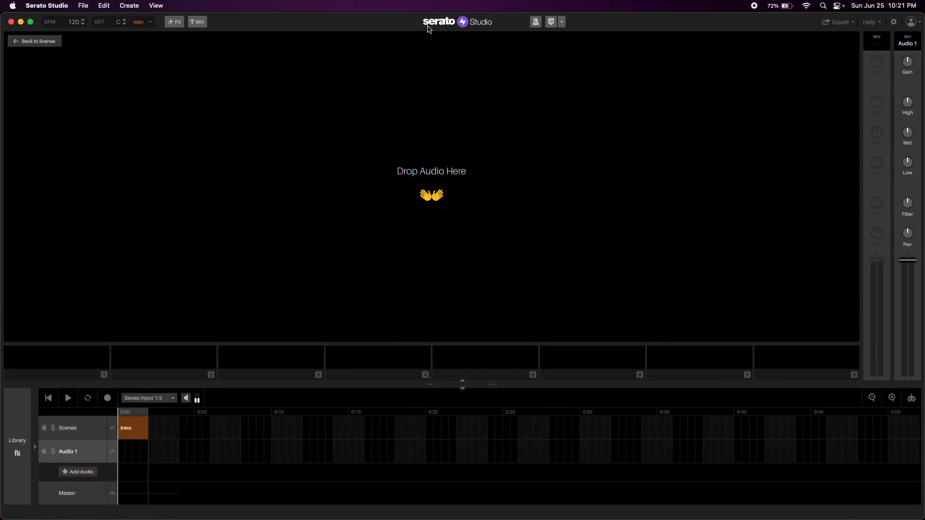
left_click(34, 444)
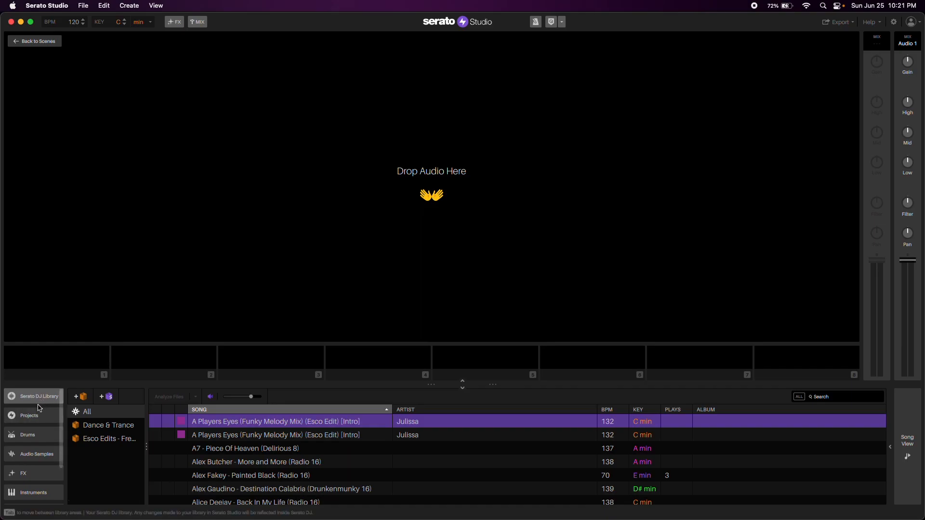
left_click(38, 415)
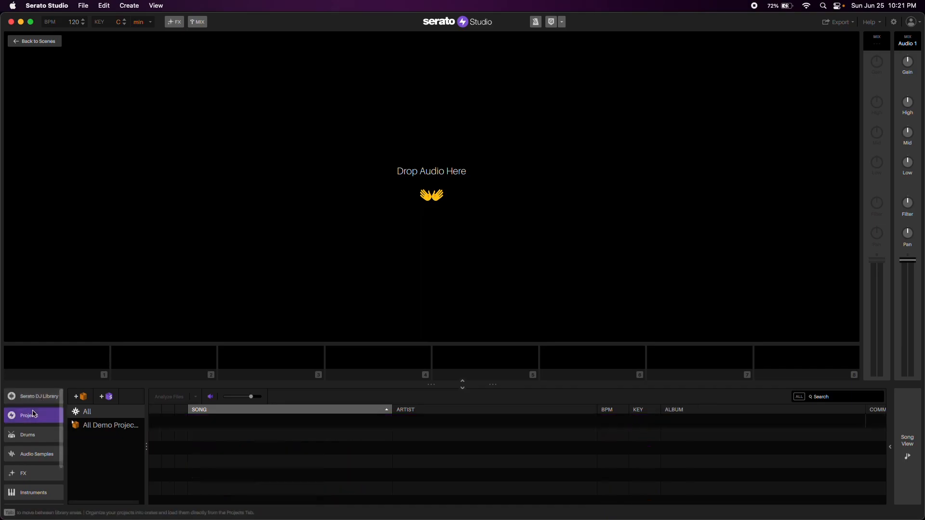
left_click(29, 435)
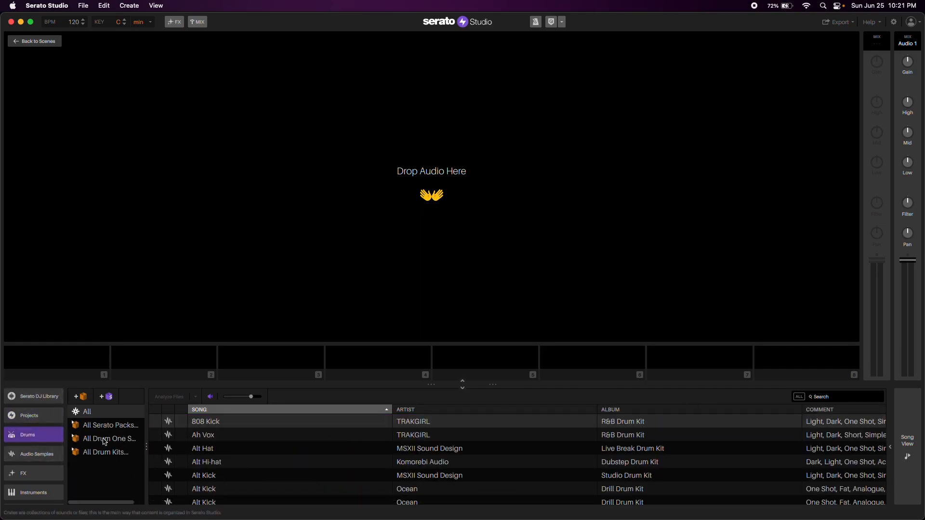
left_click(46, 455)
left_click(38, 474)
left_click(33, 493)
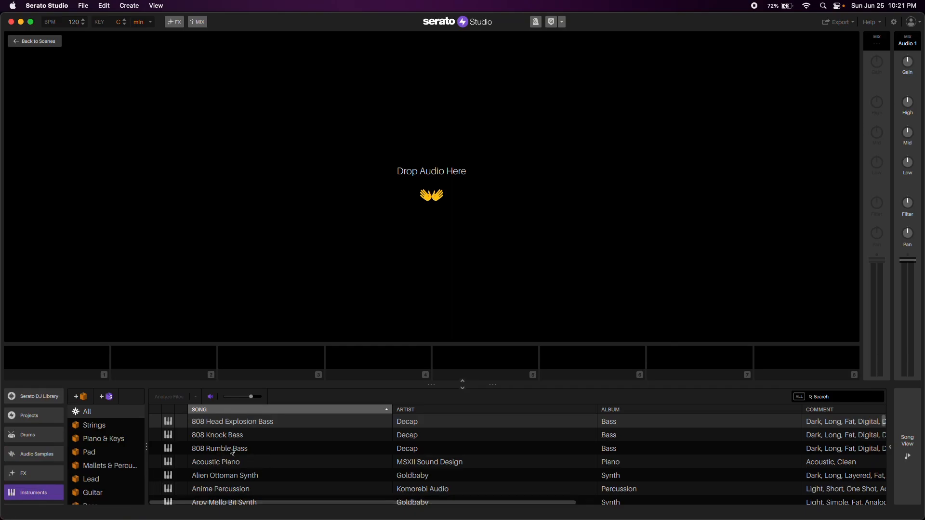
- Preview several built-in instrument sounds, including Alien Ottoman Synth, Anime Percussion, Azimuth Percussion, Bright Sevens Pad and Big Bamboo Percussion
left_click(231, 476)
left_click(227, 490)
scroll(227, 492, "down", 2)
left_click(227, 491)
scroll(211, 476, "down", 3)
left_click(212, 475)
scroll(213, 482, "down", 3)
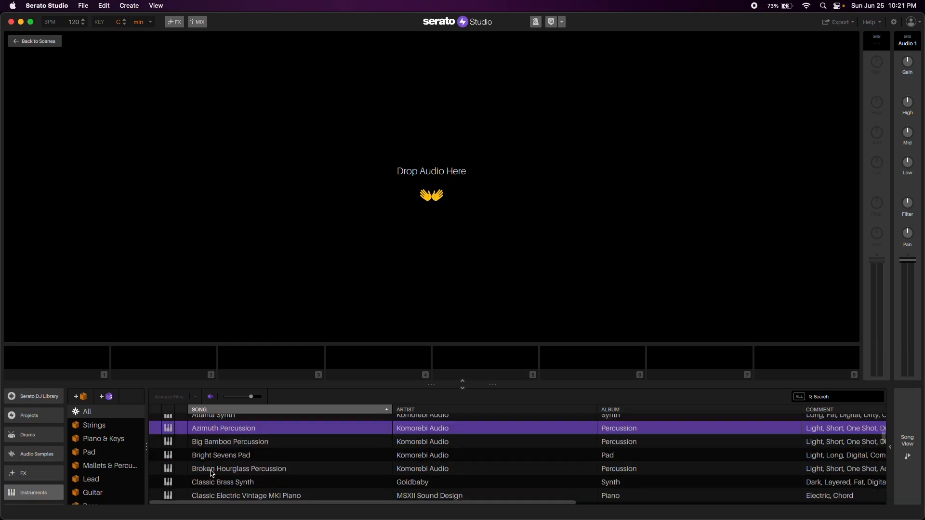
left_click(212, 473)
left_click(209, 454)
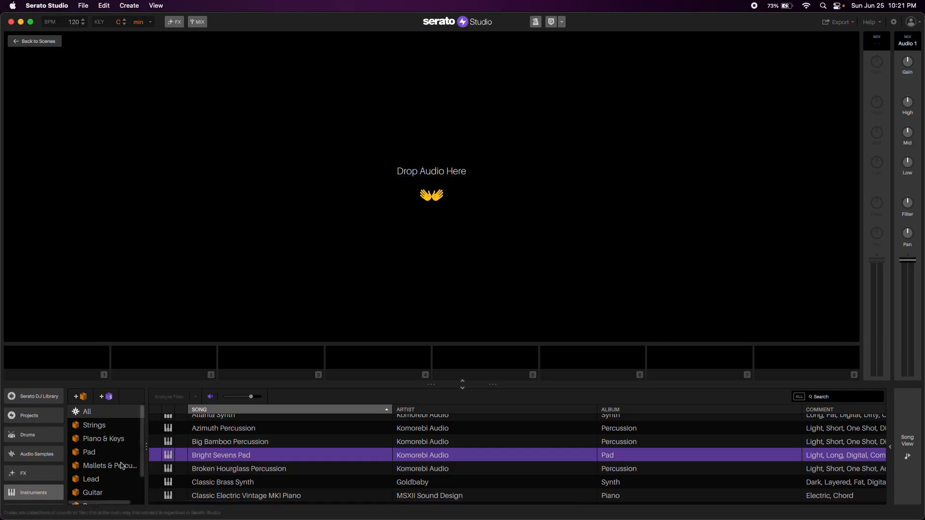
left_click(217, 442)
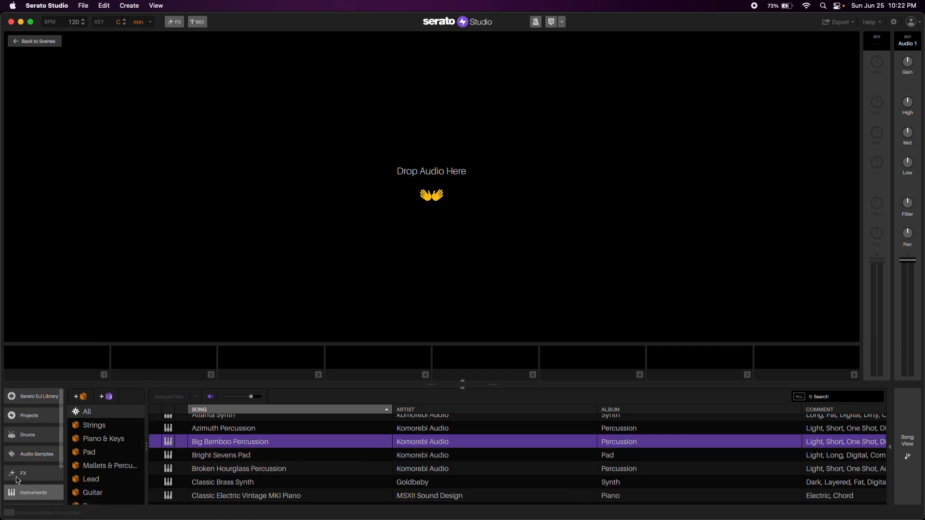
- Look over the remaining library categories, including Plugins and Patterns, and return to the start of the list
scroll(29, 467, "down", 2)
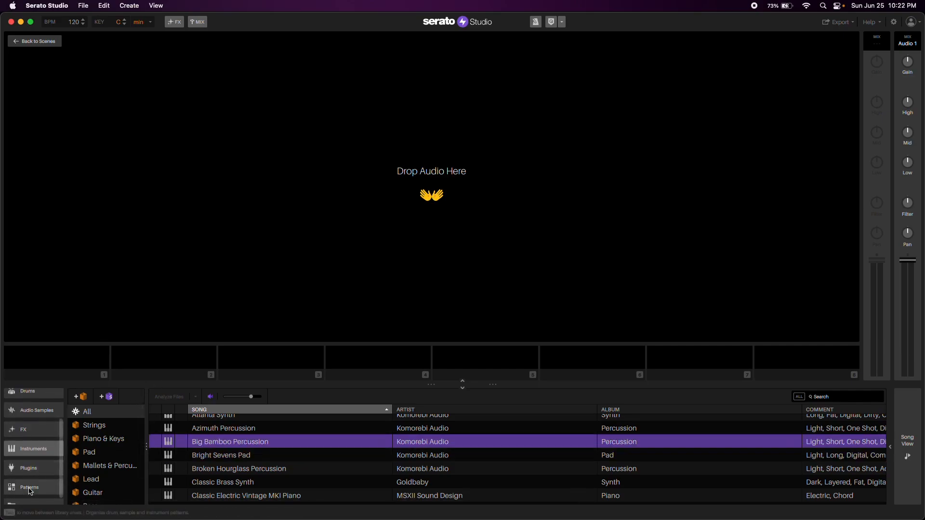
scroll(31, 489, "down", 1)
scroll(33, 492, "up", 3)
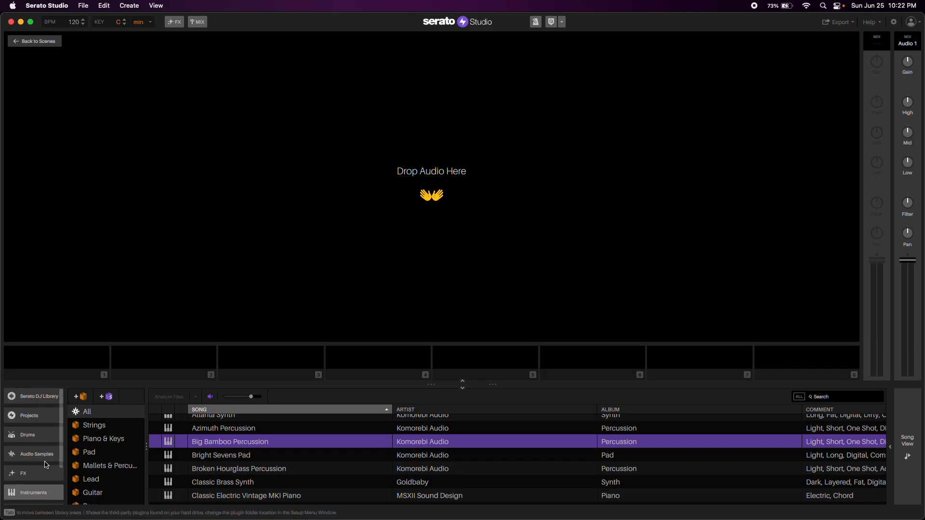
- Show Song View, switch to Finder and open the Serato Studio tests folder in Documents
left_click(907, 441)
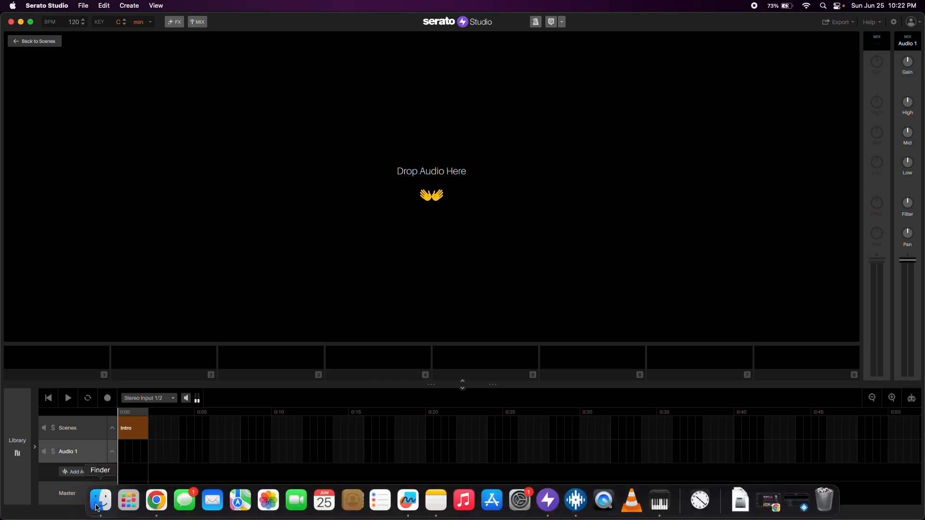
left_click(100, 514)
left_click(291, 182)
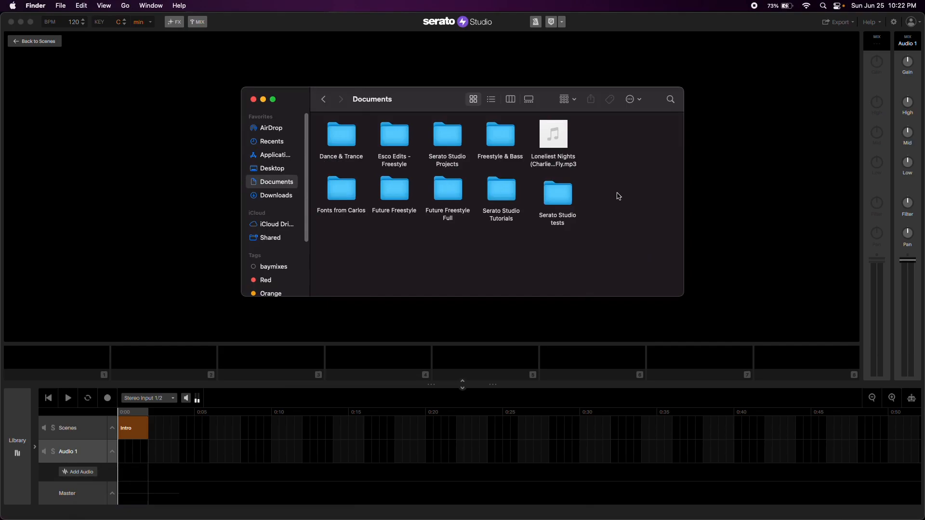
double_click(558, 193)
- Reposition the Finder window clear of the empty deck and load 10 Loneliest Nights.mp3 from it into Serato Studio's Audio 1 track
mouse_move(494, 145)
left_click_drag(461, 106, 634, 185)
left_click(680, 225)
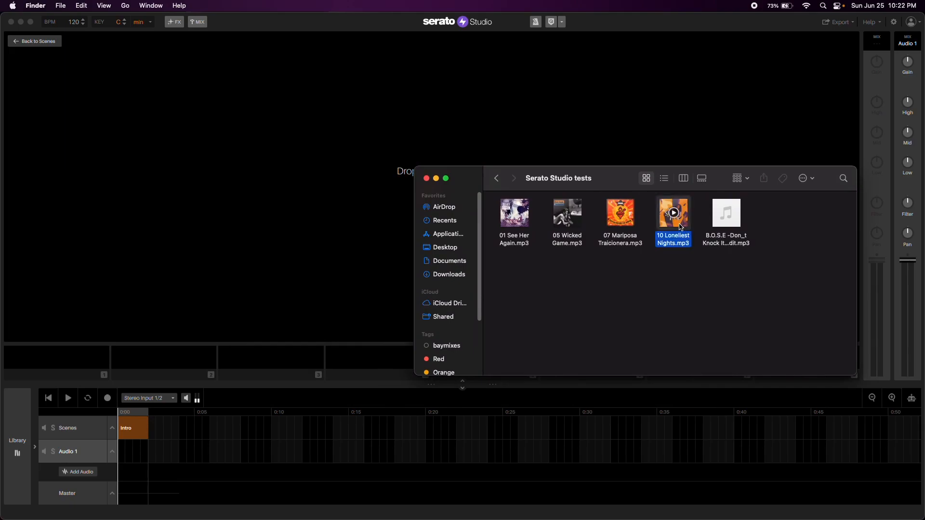
left_click_drag(680, 226, 368, 149)
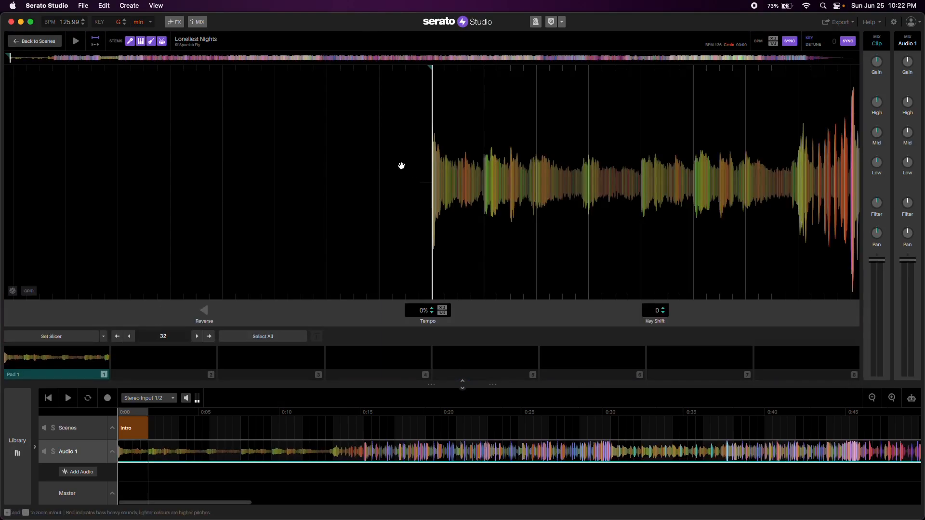
- Zoom the Loneliest Nights waveform out and in, ending on a wide view of the track
key("minus")
key("minus")
key("plus")
key("plus")
key("plus")
key("plus")
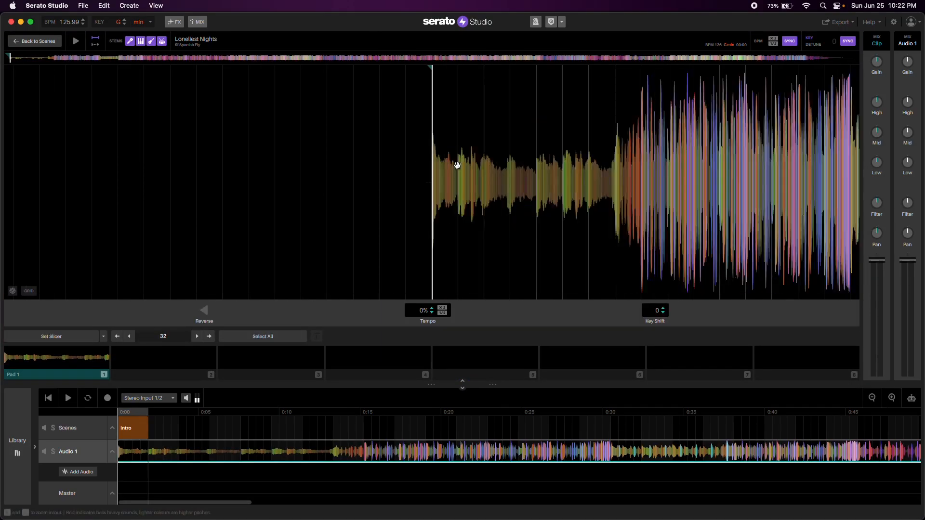
key("minus")
key("minus")
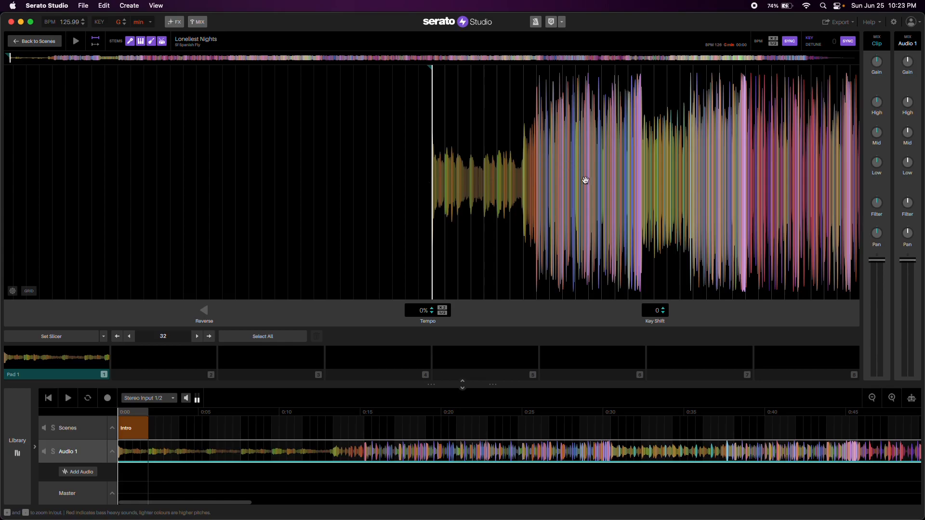
- Play the start of the track briefly and move the waveform's playhead to about 0:11
mouse_move(284, 519)
key("space")
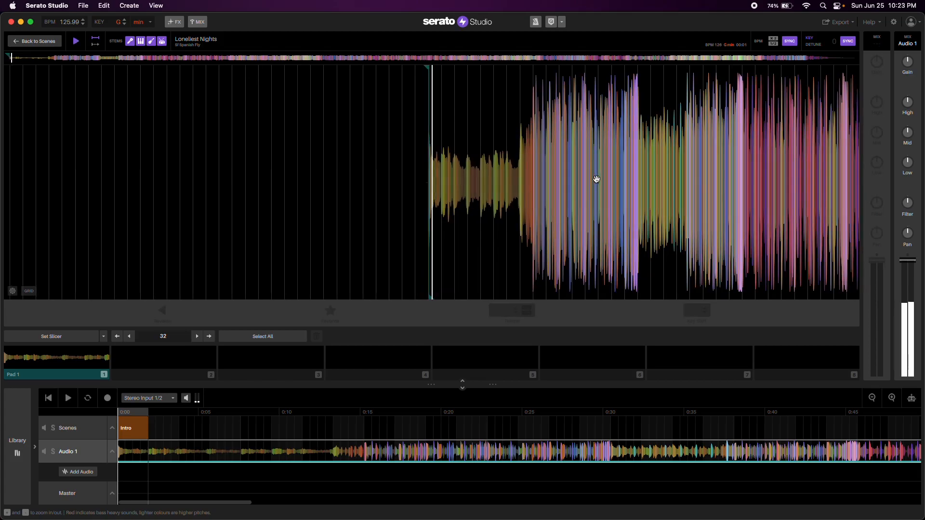
mouse_move(597, 179)
left_mouse_down()
mouse_move(594, 159)
mouse_move(450, 165)
mouse_move(584, 164)
mouse_move(484, 167)
left_mouse_up()
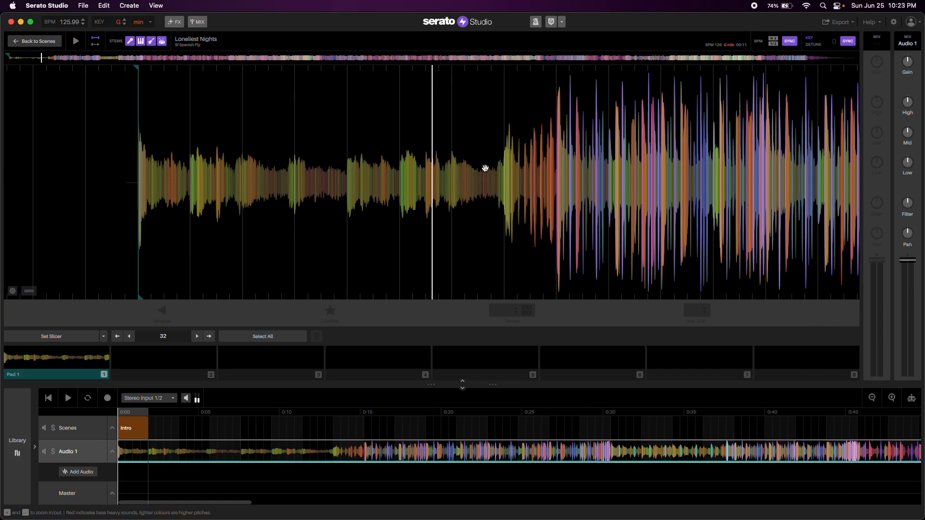
- Zoom the waveform in and out repeatedly around the playhead and scrub forward past the 0:20 mark
key("minus")
key("minus")
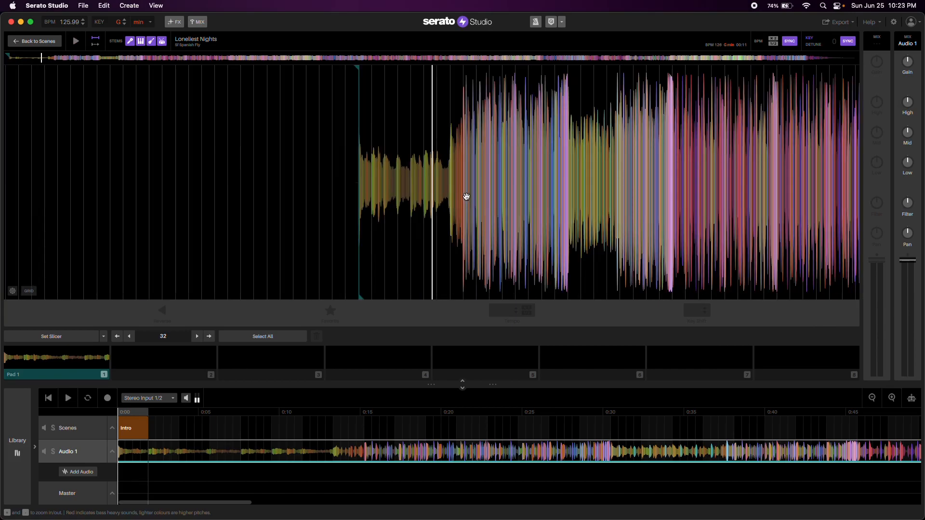
key("plus")
key("plus")
key("plus")
key("plus")
key("minus")
key("minus")
scroll(467, 193, "up", 10)
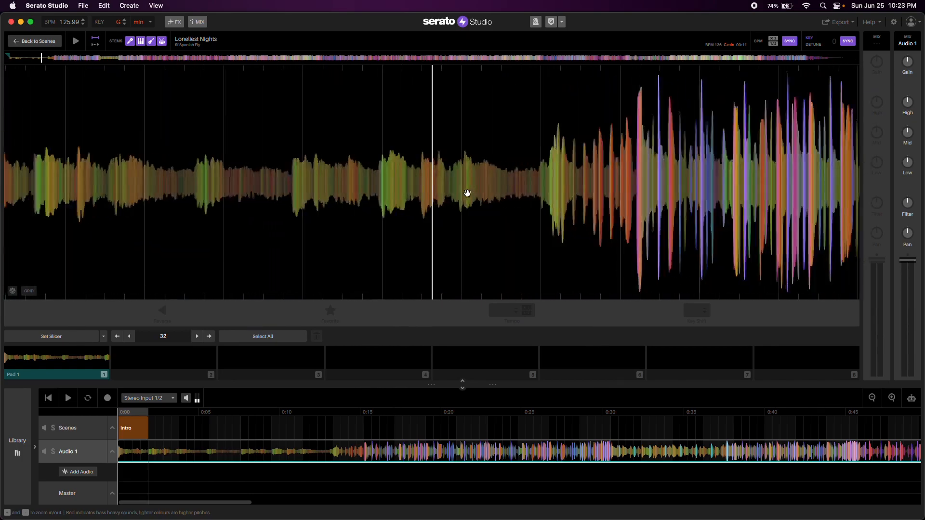
scroll(467, 193, "down", 12)
scroll(467, 193, "down", 4)
scroll(467, 193, "up", 10)
scroll(468, 193, "down", 7)
scroll(467, 194, "up", 5)
scroll(467, 193, "down", 3)
scroll(467, 193, "up", 5)
scroll(467, 193, "down", 2)
scroll(468, 193, "up", 6)
scroll(467, 193, "down", 5)
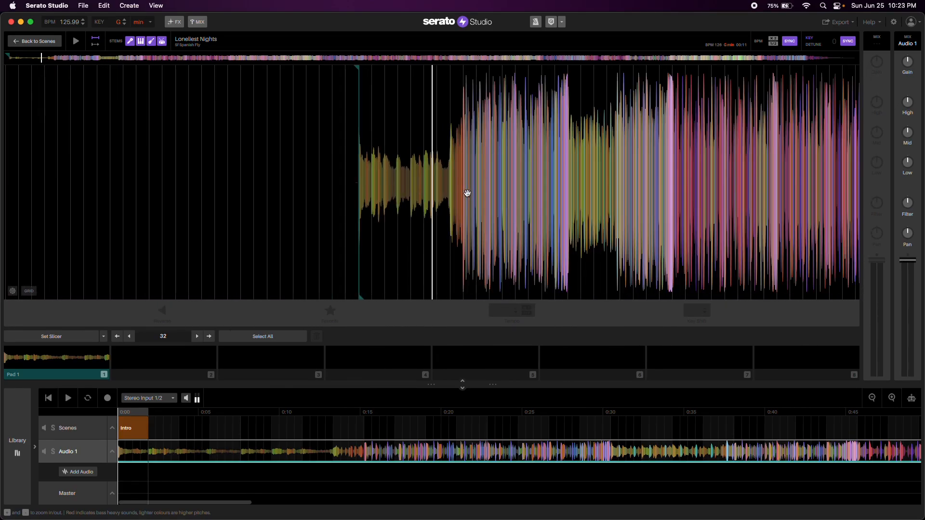
scroll(487, 202, "down", 4)
scroll(487, 202, "up", 4)
scroll(487, 200, "right", 3)
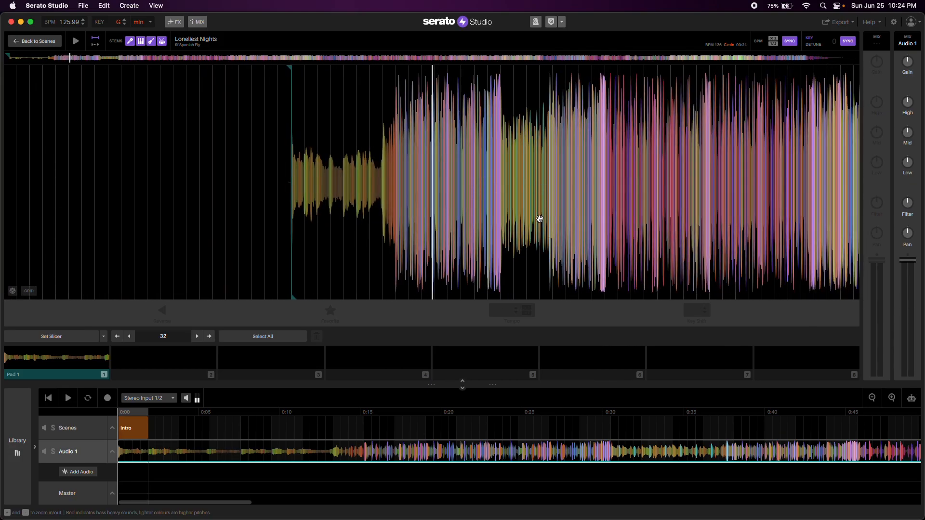
scroll(482, 200, "right", 2)
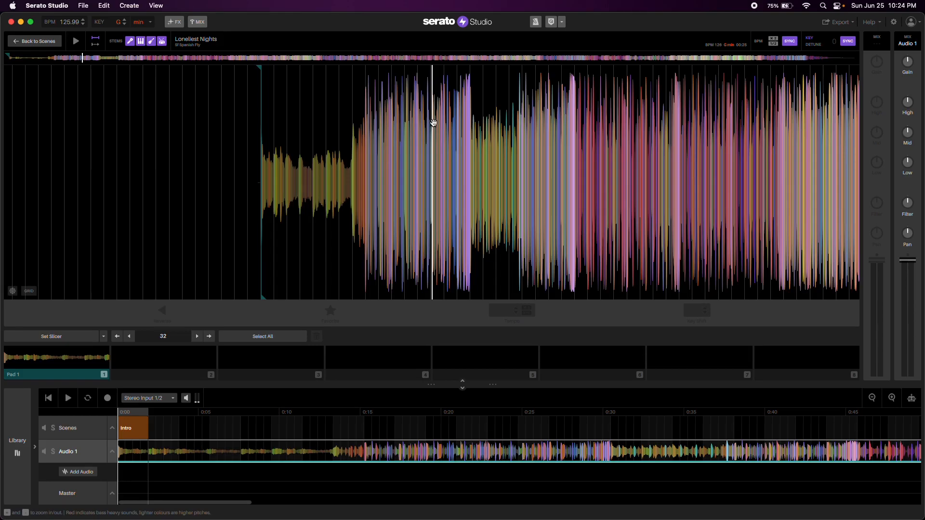
- Scrub the Loneliest Nights waveform back to about 0:11 and preview a short passage from there
left_click_drag(452, 143, 468, 142)
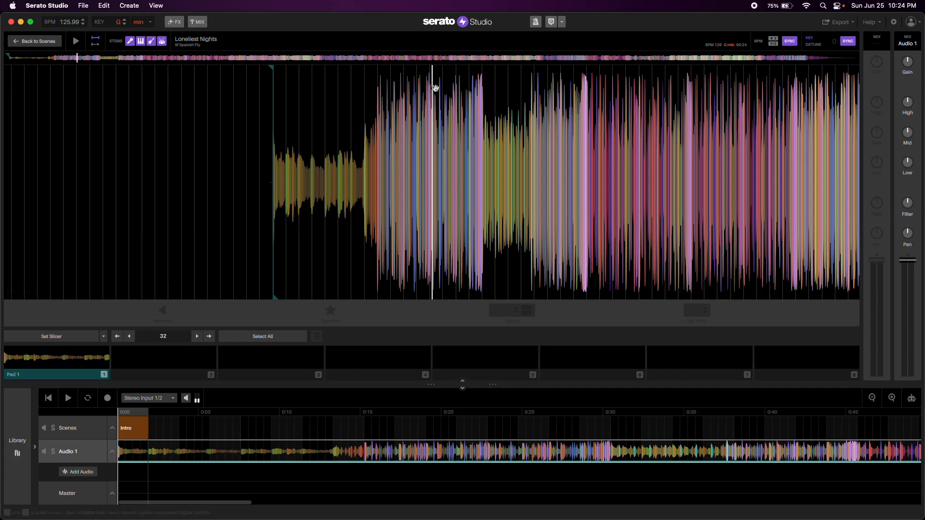
left_click_drag(492, 222, 518, 221)
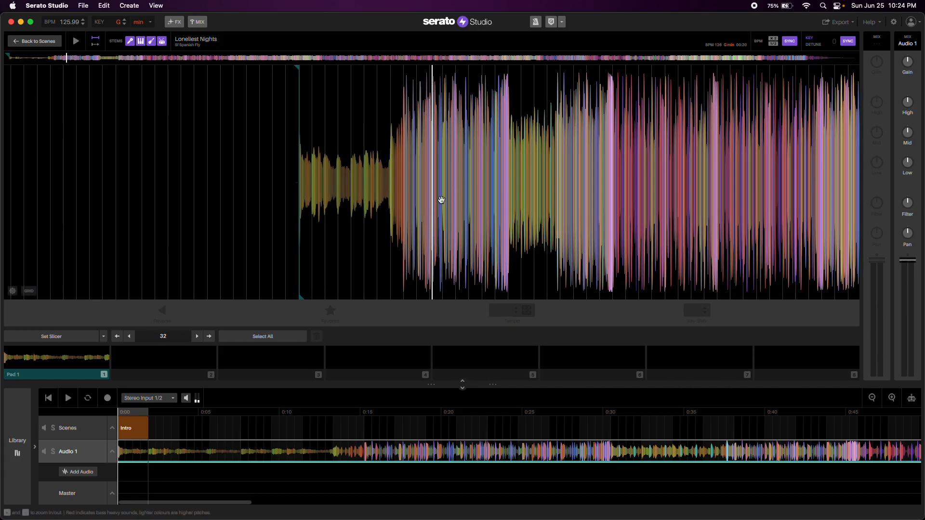
left_click_drag(448, 197, 522, 196)
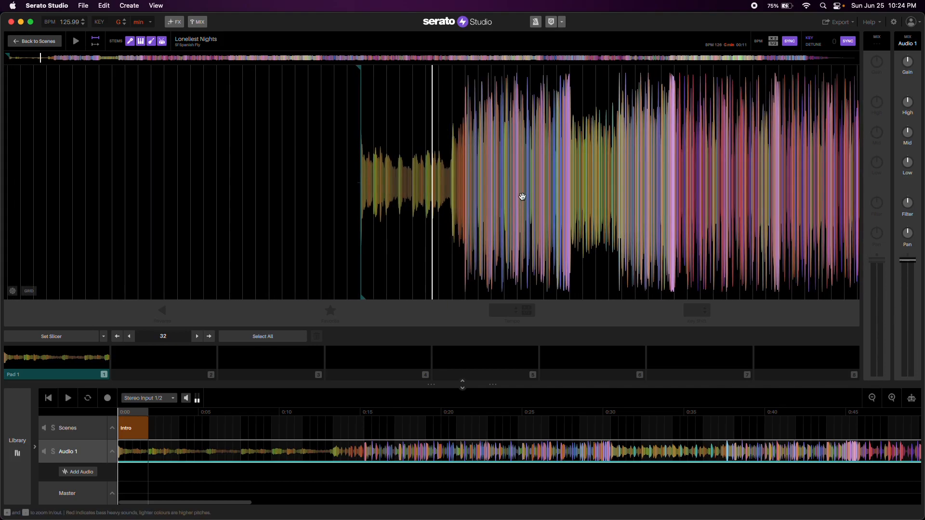
key("space")
key("space")
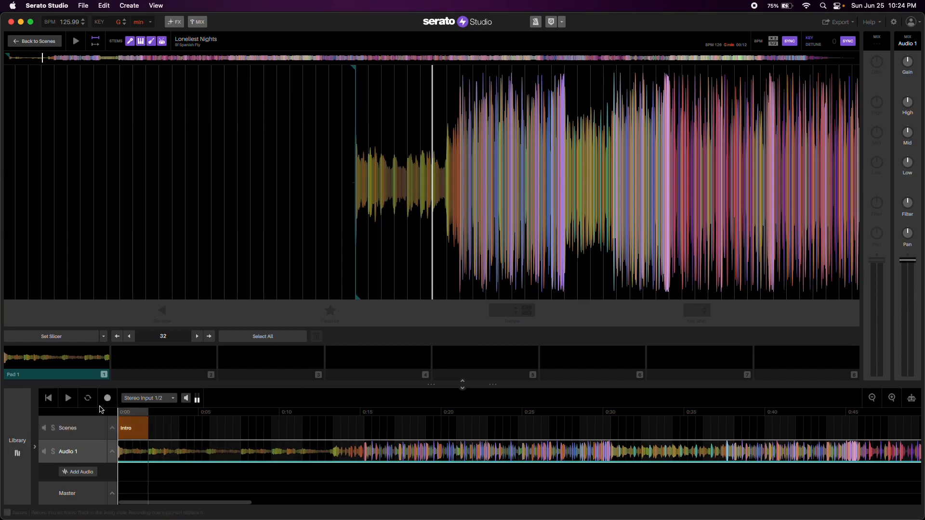
- Play the song timeline from its start to about 0:06, and separately preview the Audio 1 waveform into its beat entry
left_click(70, 399)
left_click(70, 399)
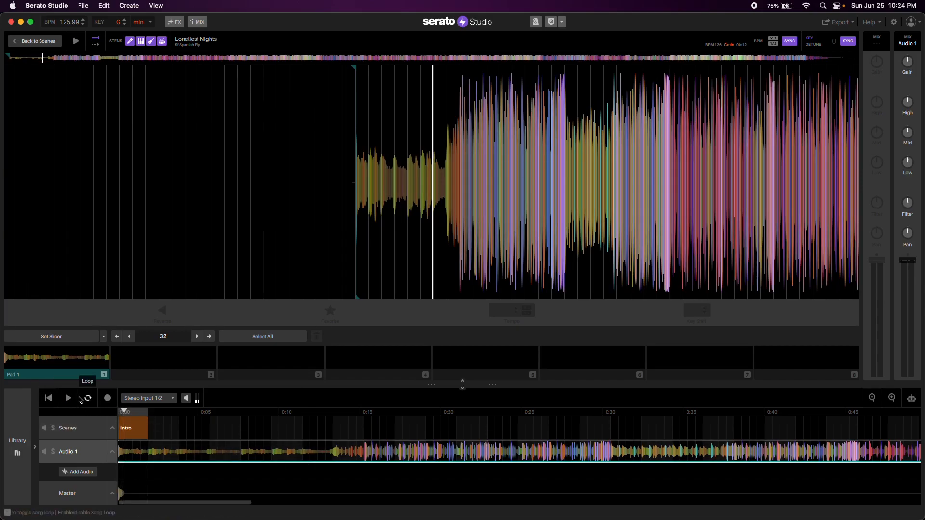
key("space")
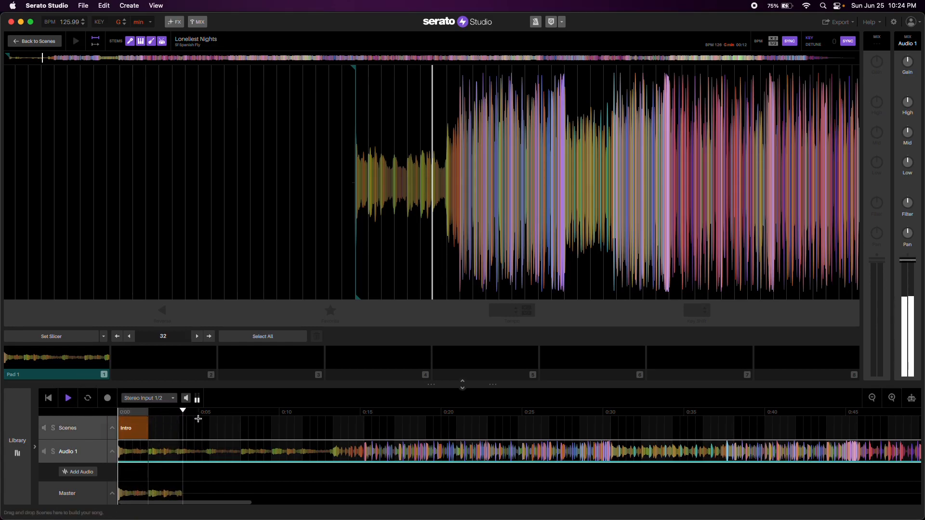
key("space")
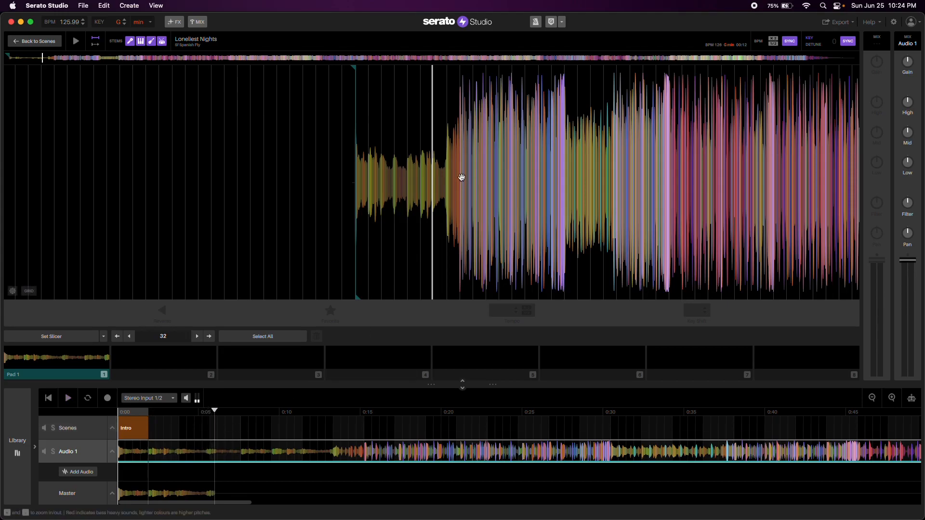
key("space")
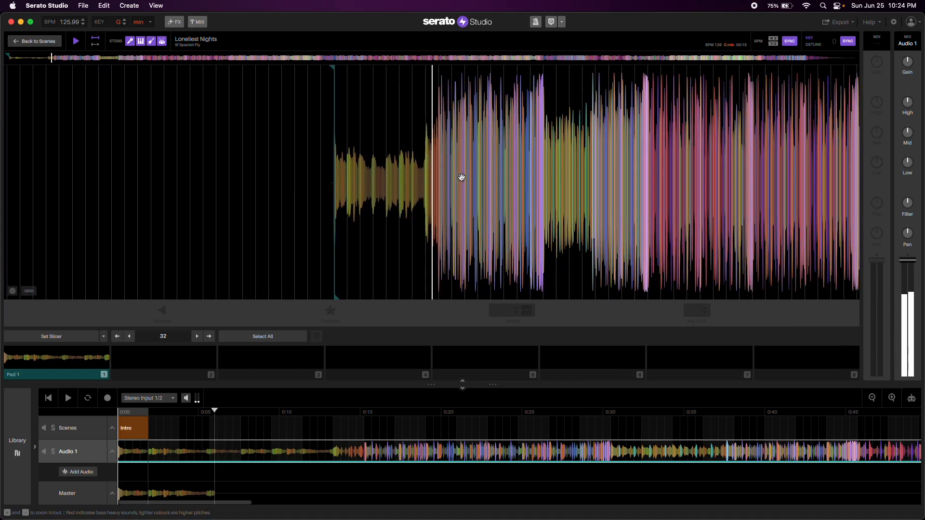
key("space")
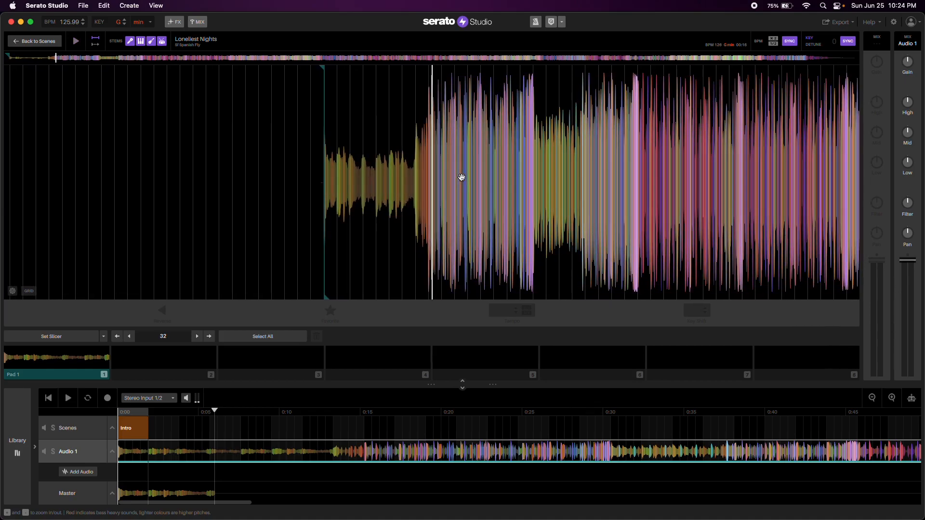
- Scrub the Audio 1 waveform back to the track's first beat and examine that beat at close zoom
left_click_drag(374, 191, 559, 188)
scroll(473, 176, "up", 3)
scroll(472, 177, "down", 2)
scroll(555, 185, "up", 2)
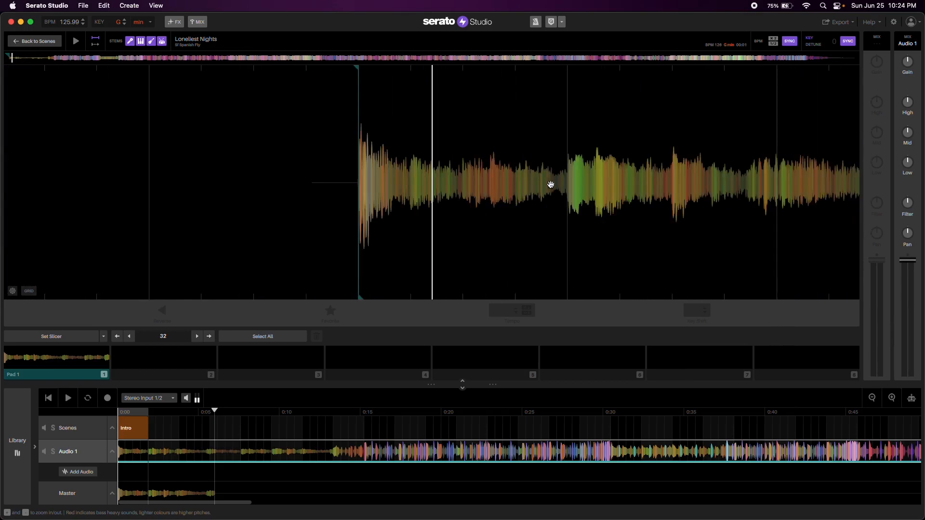
left_click_drag(457, 183, 531, 182)
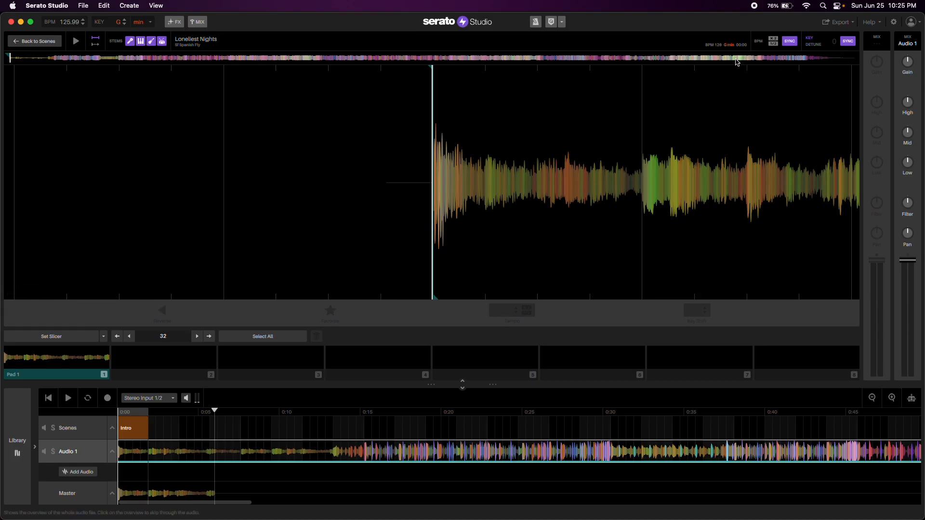
left_click_drag(548, 157, 550, 154)
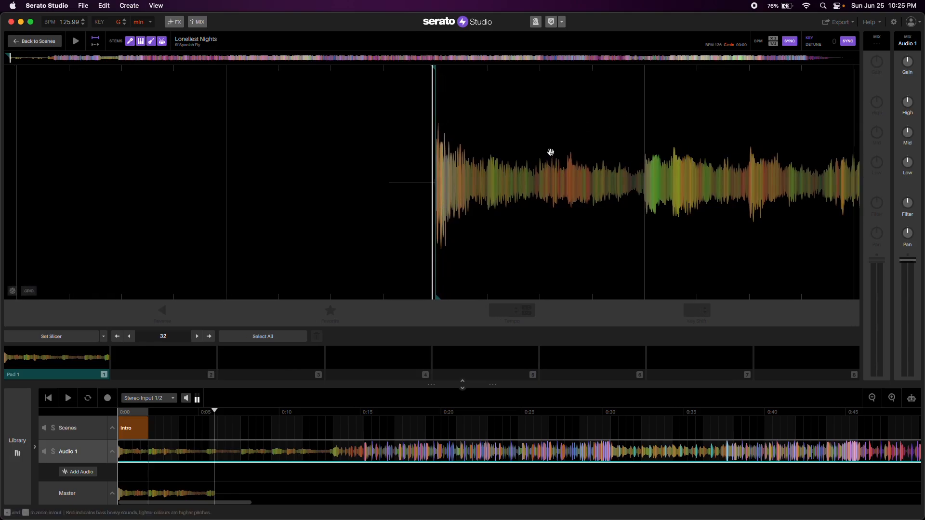
key("minus")
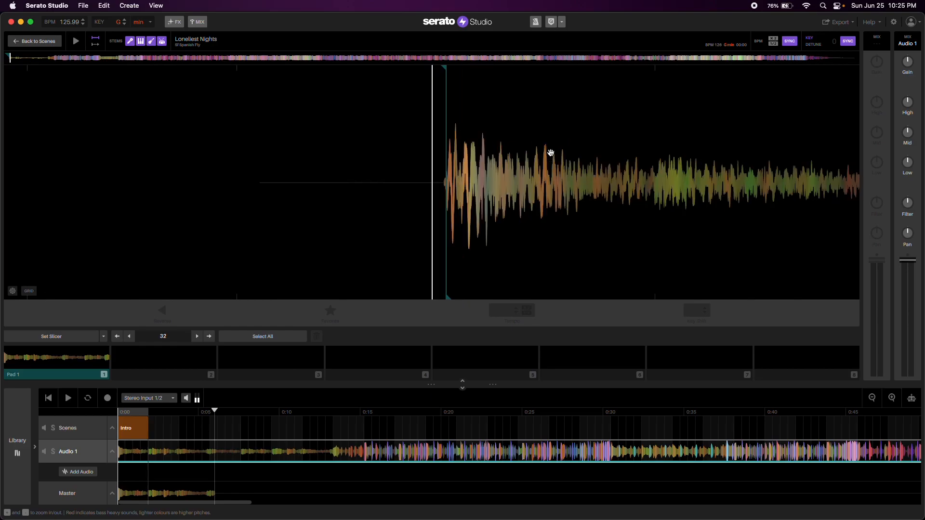
key("minus")
key("minus")
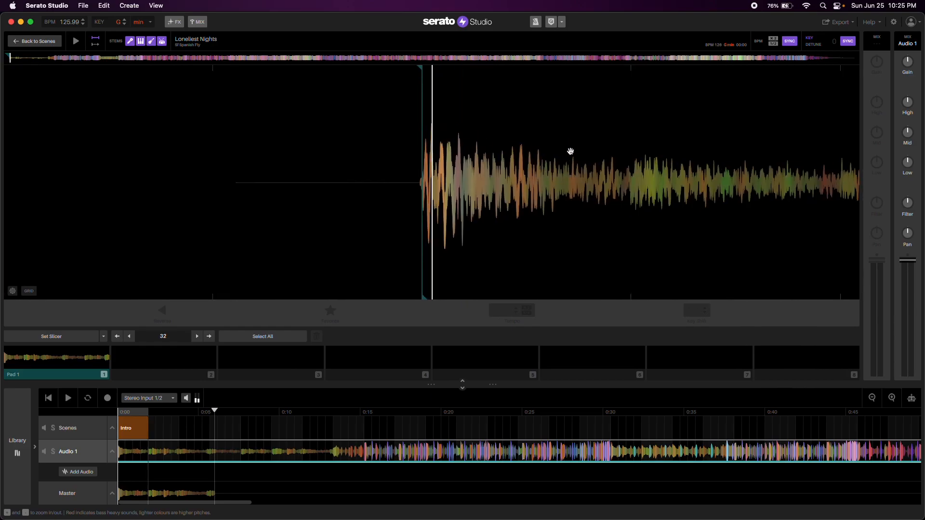
left_click_drag(602, 152, 567, 151)
- Zoom the waveform in and out repeatedly around the track's start, settling on a view spanning several bars
key("plus")
key("plus")
key("plus")
key("minus")
key("minus")
key("minus")
key("minus")
key("minus")
key("minus")
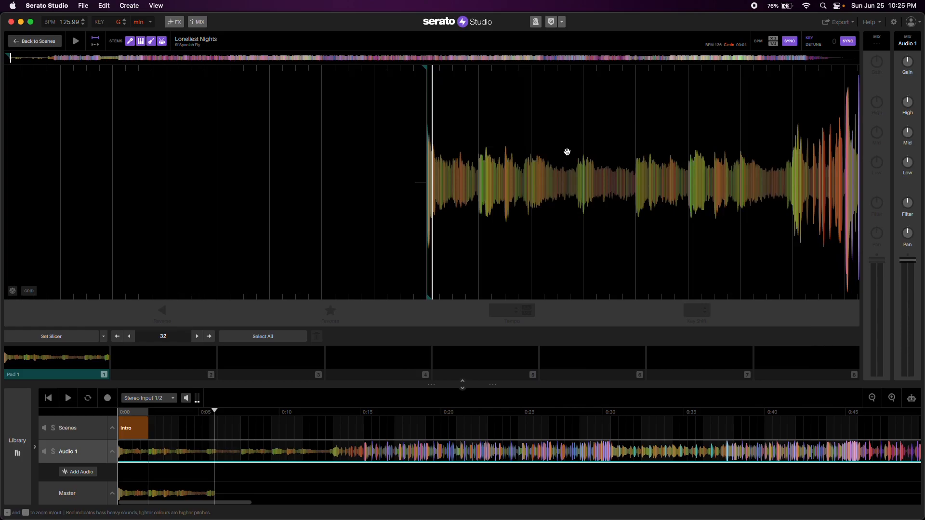
key("plus")
key("plus")
- Play the waveform from near its start, scrub ahead to the drum entry and back to about 0:12
key("space")
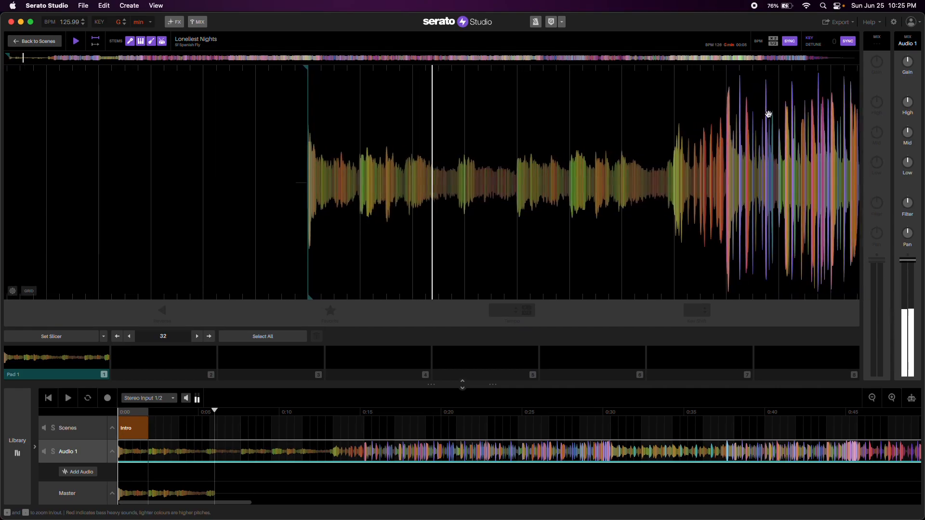
left_click_drag(766, 158, 637, 153)
key("plus")
key("plus")
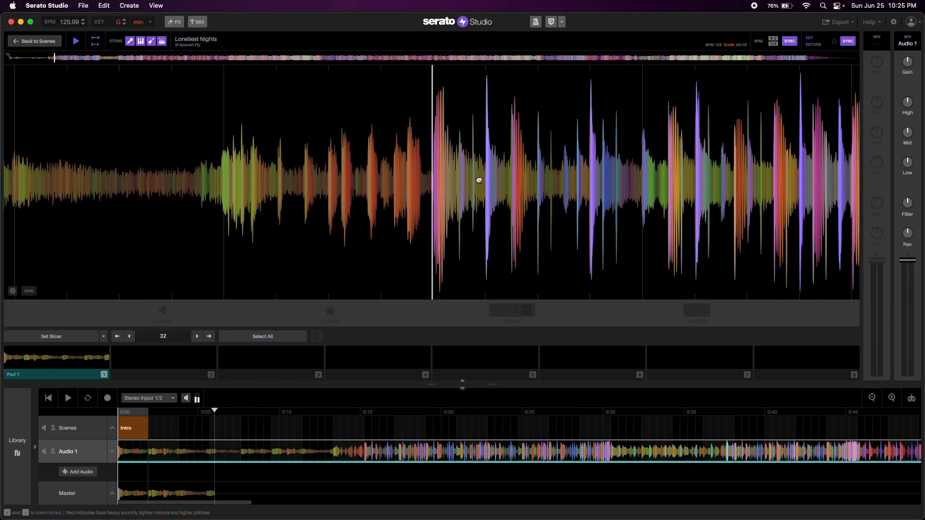
left_click_drag(268, 192, 921, 179)
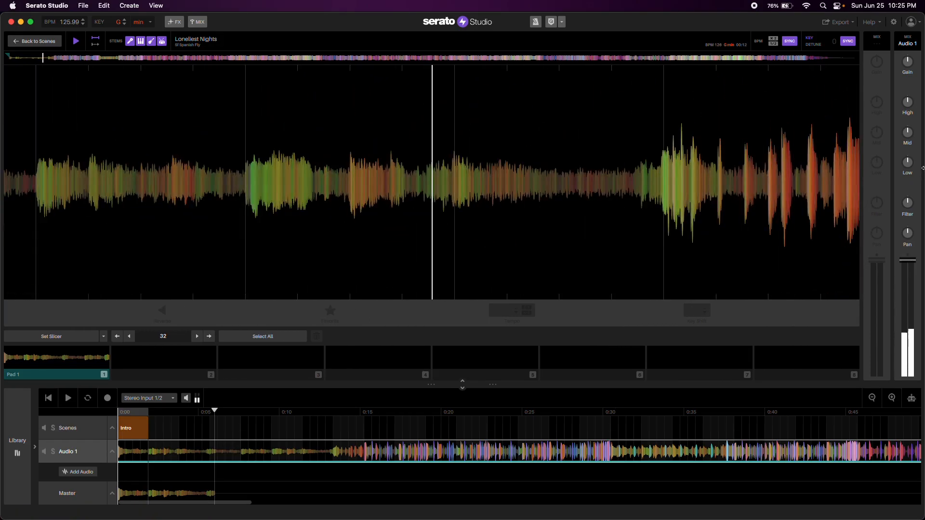
- Zoom the waveform out to a wide view, stop playback and set the playhead to about 0:12
key("minus")
key("minus")
key("minus")
key("minus")
left_click_drag(154, 177, 353, 173)
key("space")
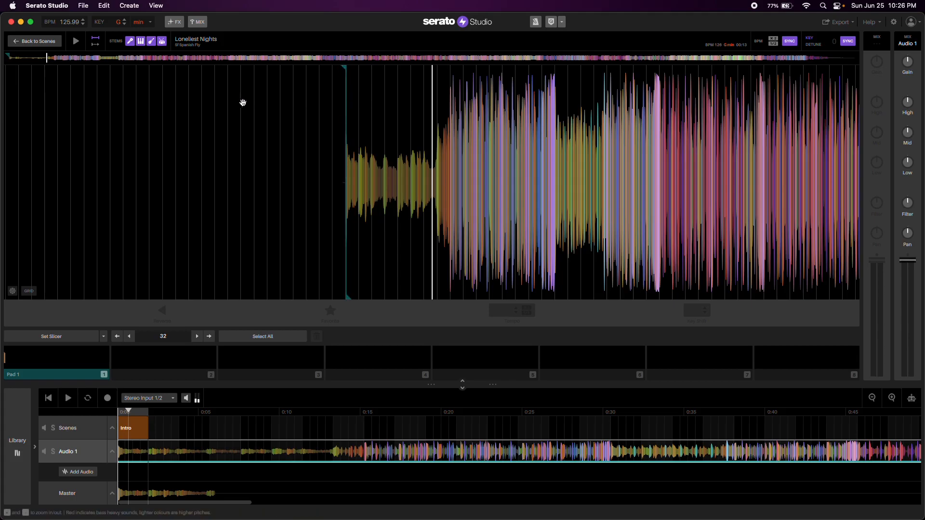
left_click_drag(479, 160, 488, 158)
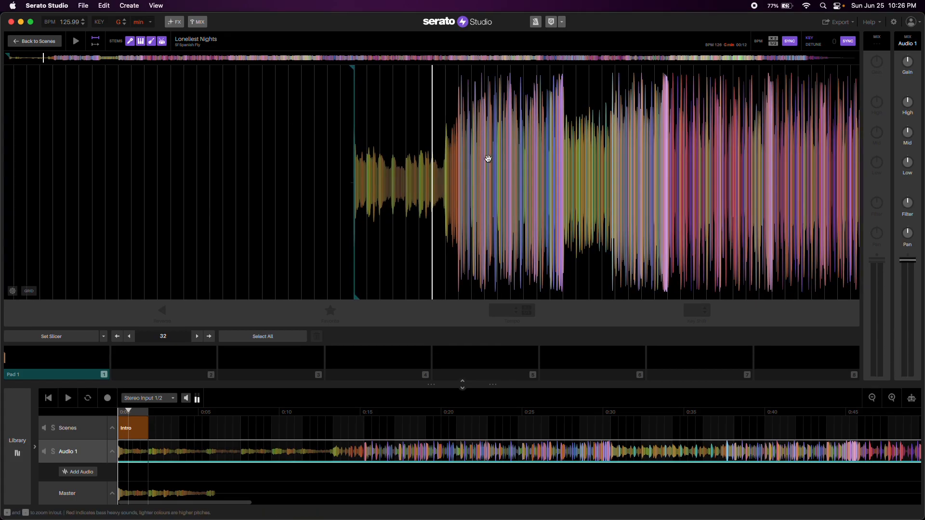
- Add a second audio track and load 10 Loneliest Nights.mp3 into it from the Serato Studio tests folder in Finder
left_click(80, 473)
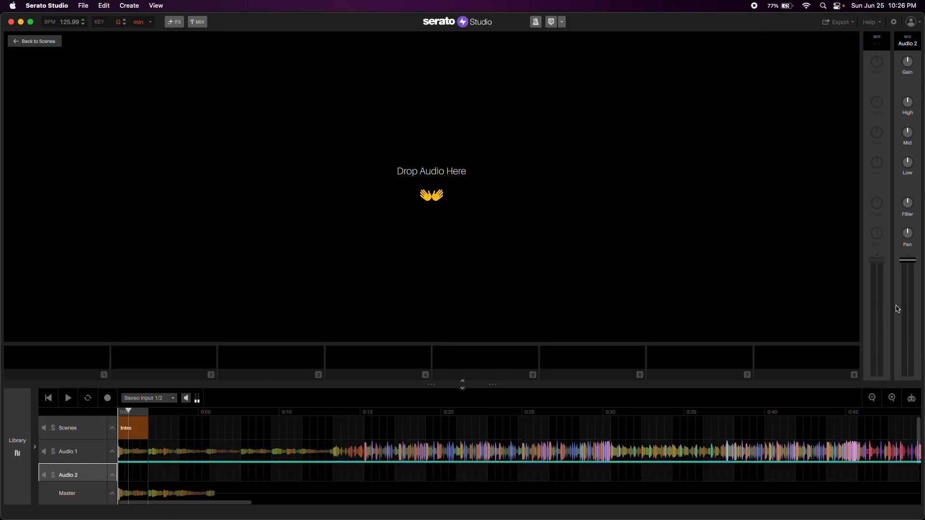
mouse_move(26, 514)
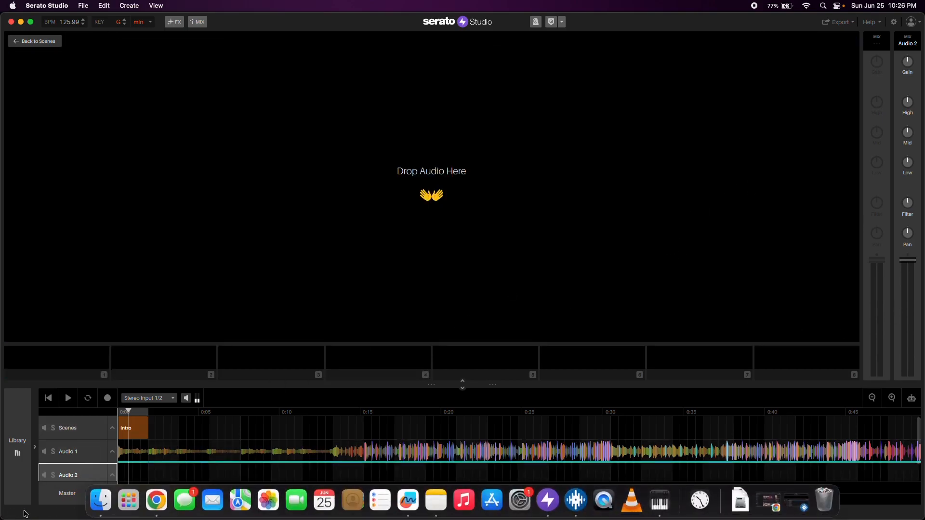
left_click(94, 501)
left_click_drag(676, 220, 241, 148)
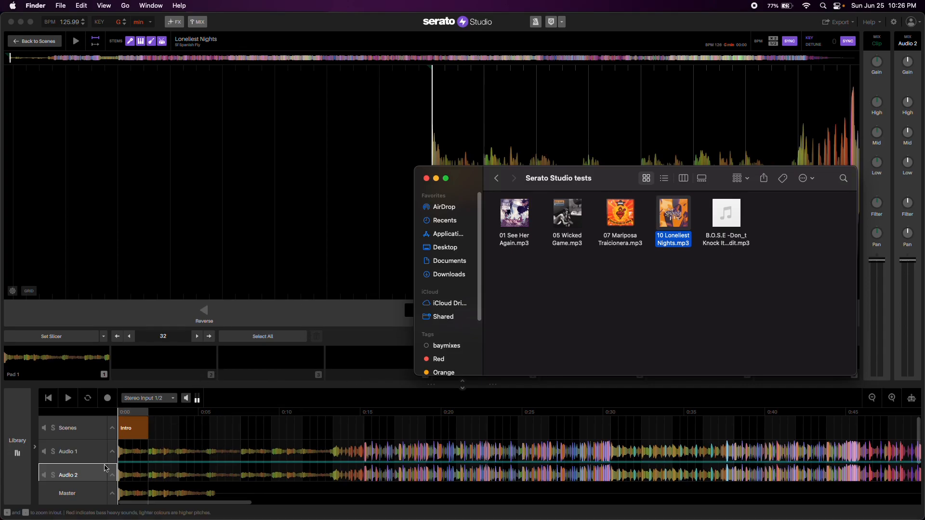
- Select the Audio 1 track and inspect its Delete, Duplicate and Rename options without choosing one
left_click(89, 456)
left_click(83, 457)
right_click(83, 456)
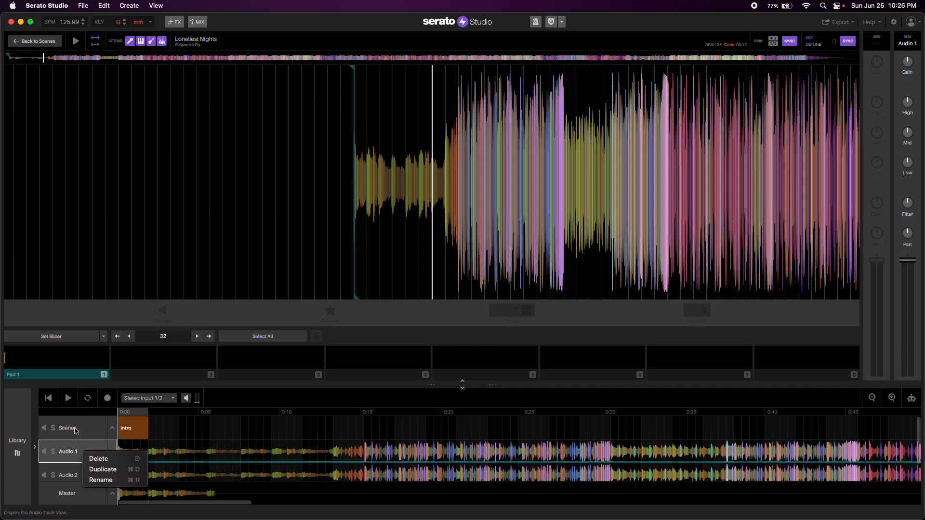
left_click(76, 452)
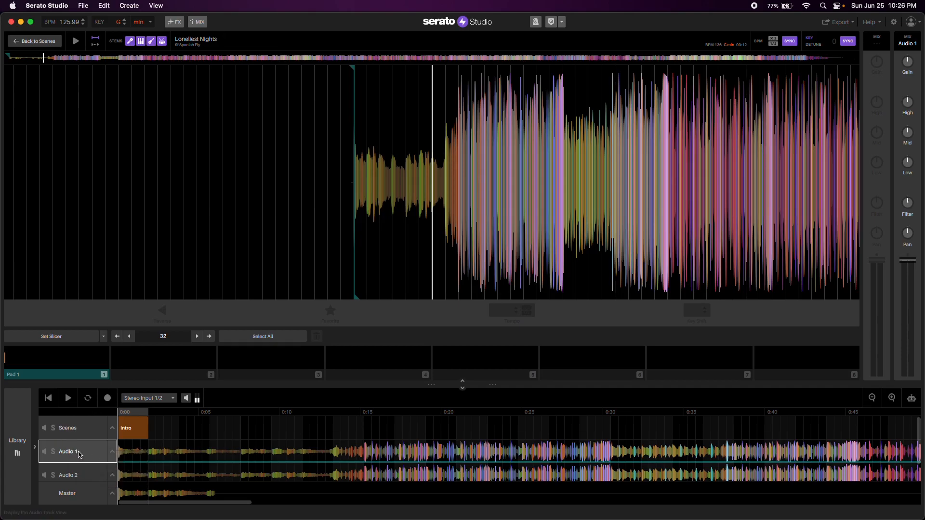
- Turn off the vocal, melody and bass stems of Audio 1, leaving only the drums
left_click(130, 42)
left_click(140, 42)
left_click(151, 42)
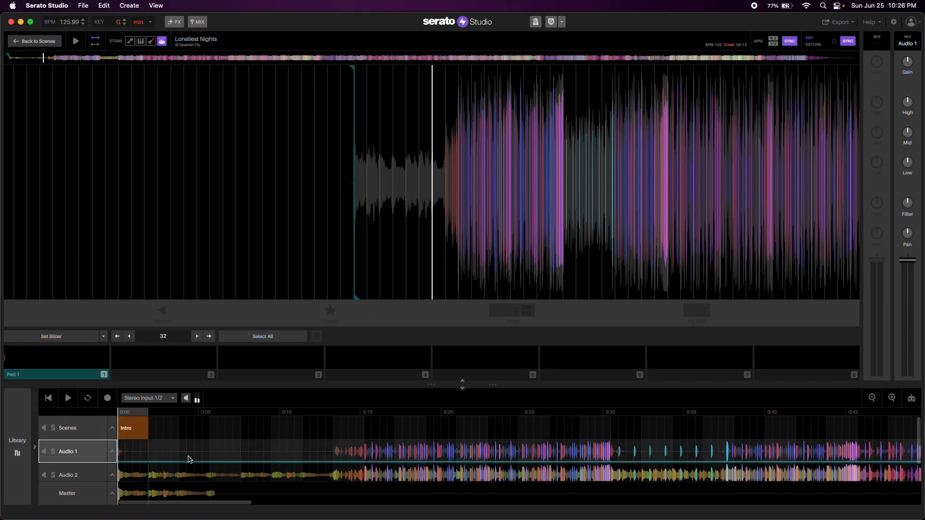
- View the Audio 1 track's options again and turn its bass, melody and vocal stems back on
right_click(81, 453)
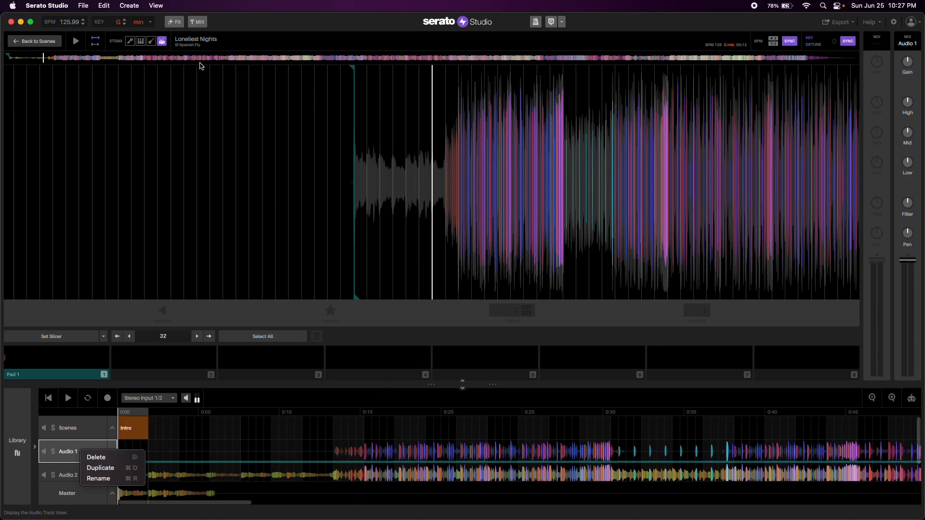
left_click(151, 43)
left_click(150, 43)
left_click(141, 42)
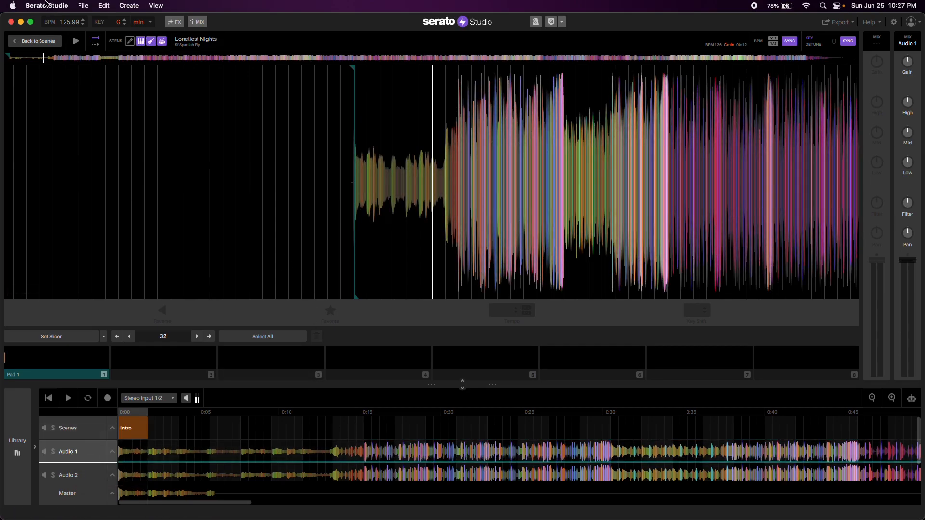
left_click(130, 42)
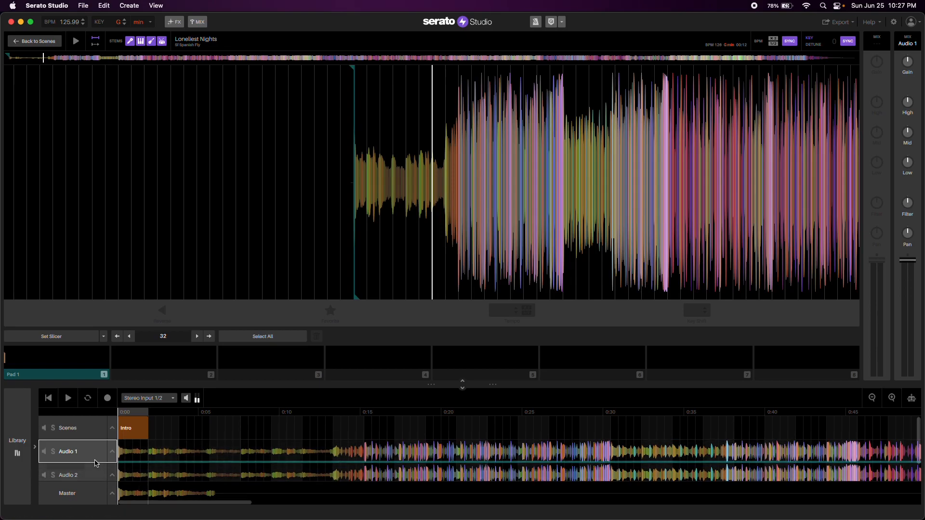
- Turn off the drums, bass, melody and vocal stems of Audio 1 one after another
left_click(158, 42)
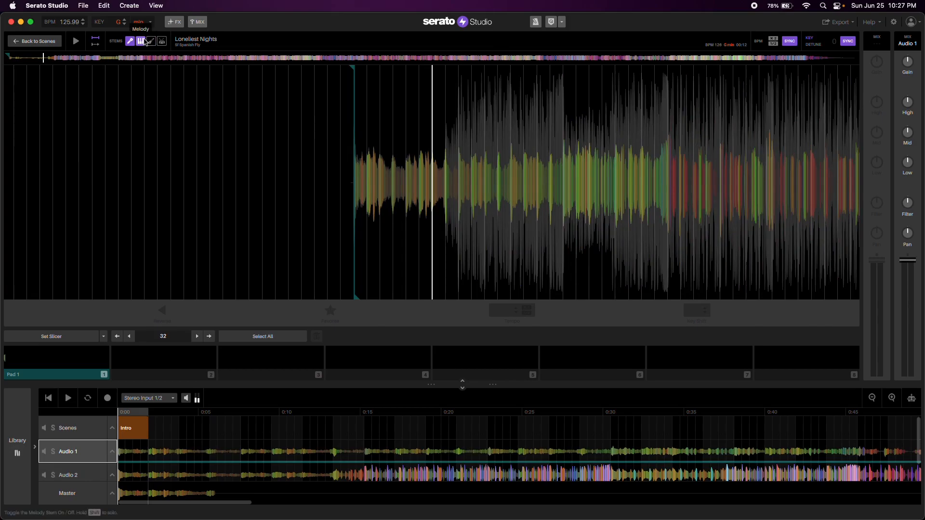
left_click(140, 42)
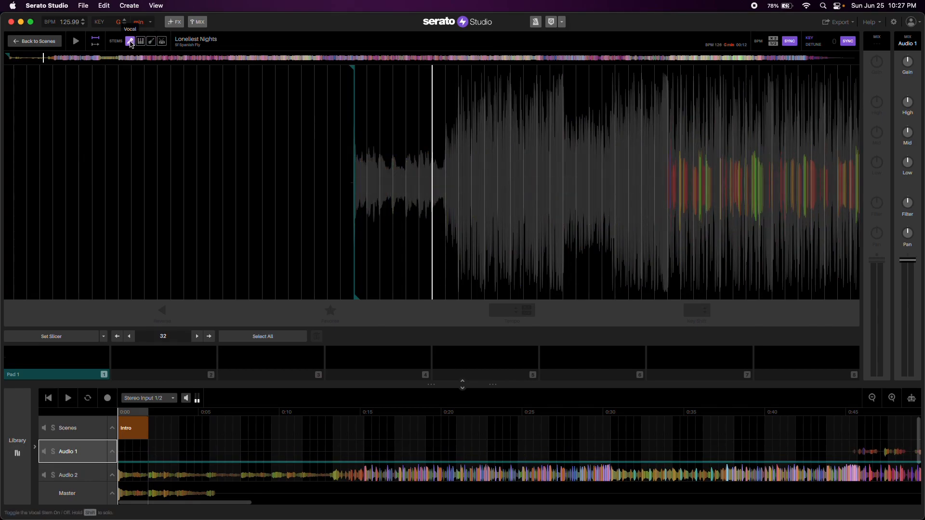
left_click(130, 42)
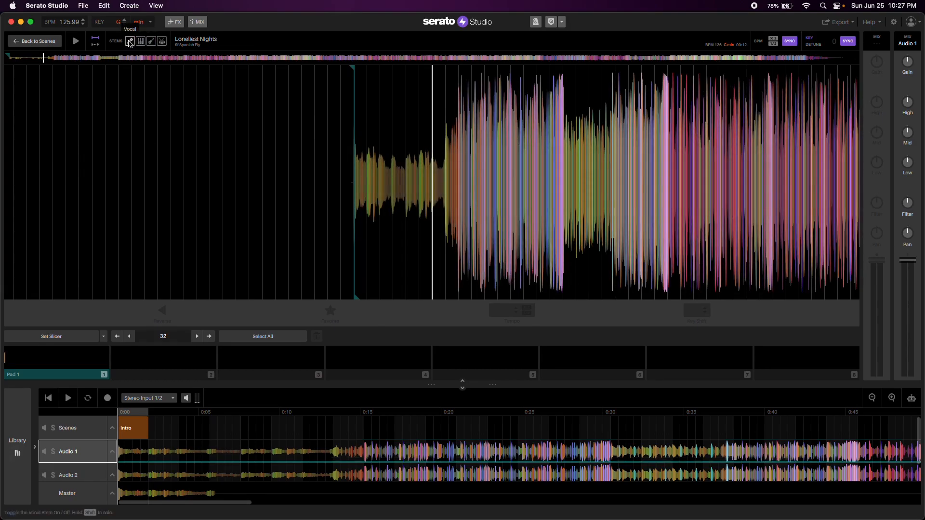
- Try soloing individual stems of Audio 1, ending with melody, bass and drums on and the vocal off
left_click(130, 42, "shift")
left_click(130, 42, "shift")
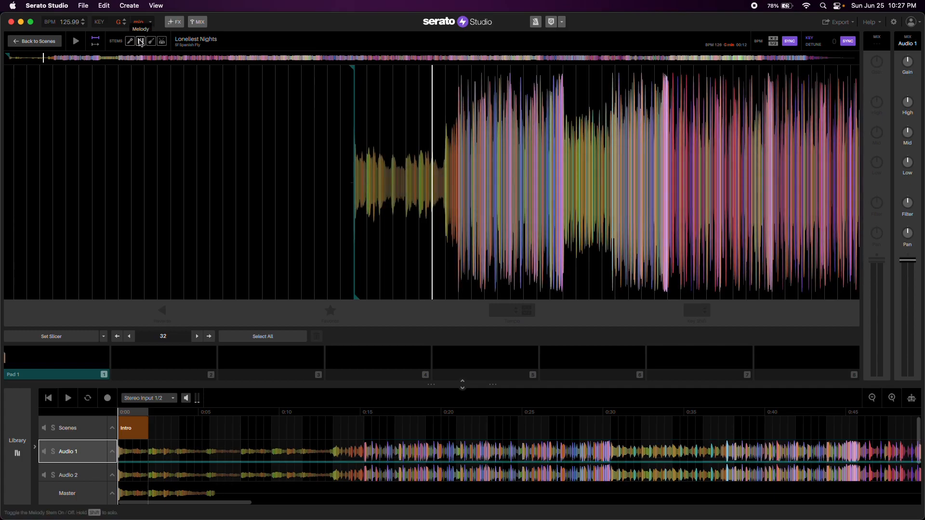
left_click(151, 43, "shift")
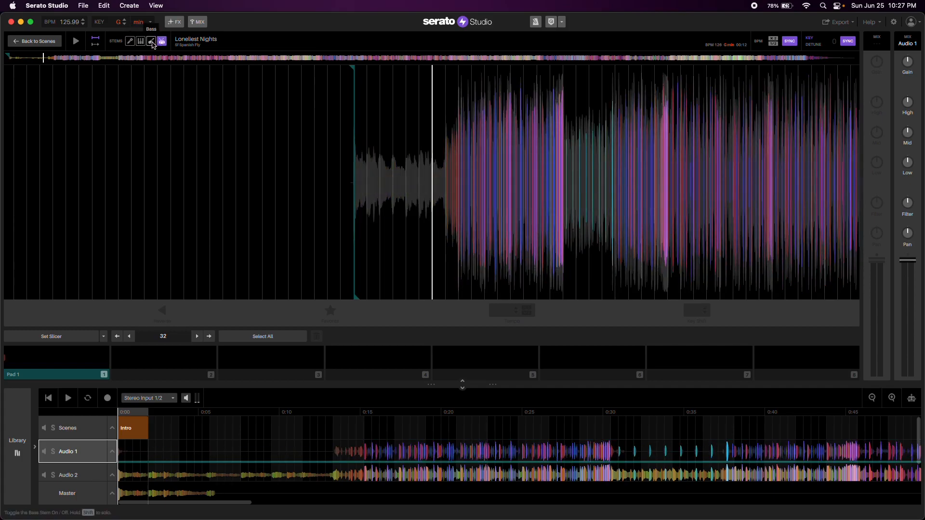
left_click(151, 43, "shift")
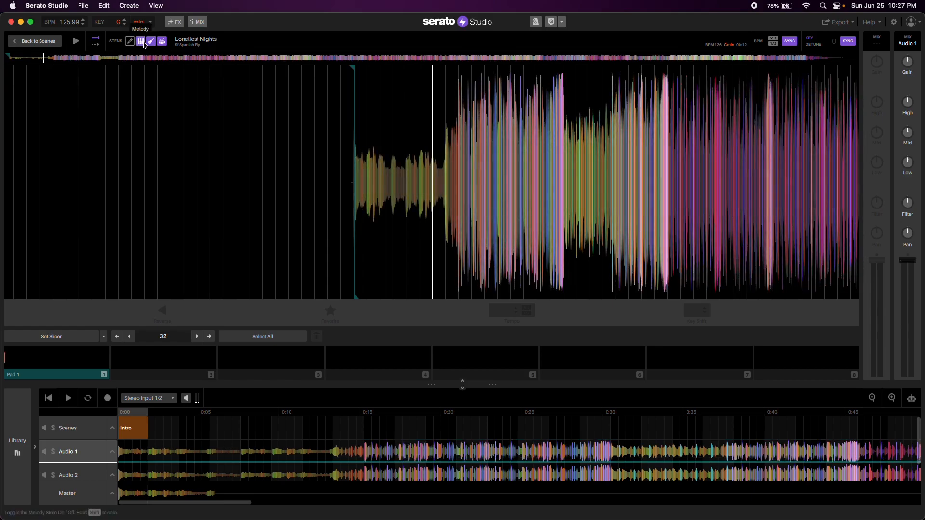
- Solo the drums stem of Audio 1 and inspect its waveform
left_click(162, 41, "shift")
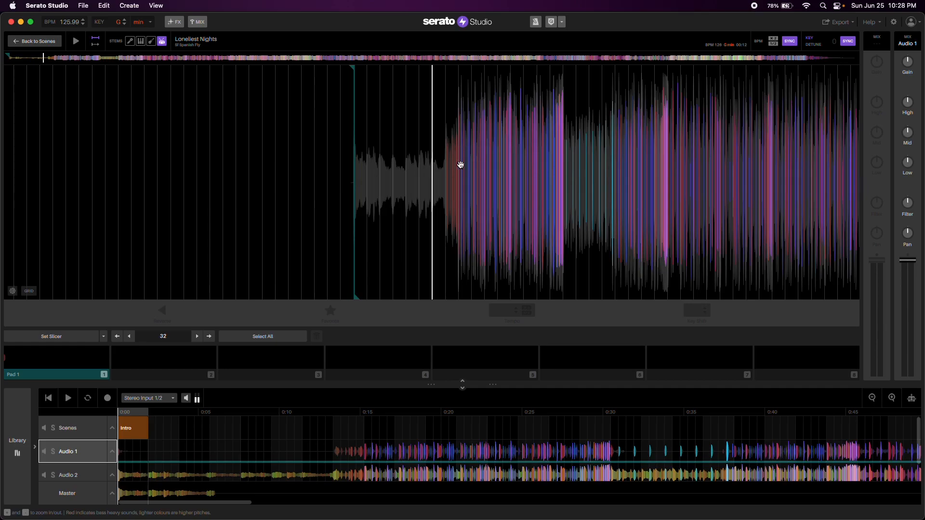
scroll(437, 165, "up", 3)
scroll(437, 164, "down", 2)
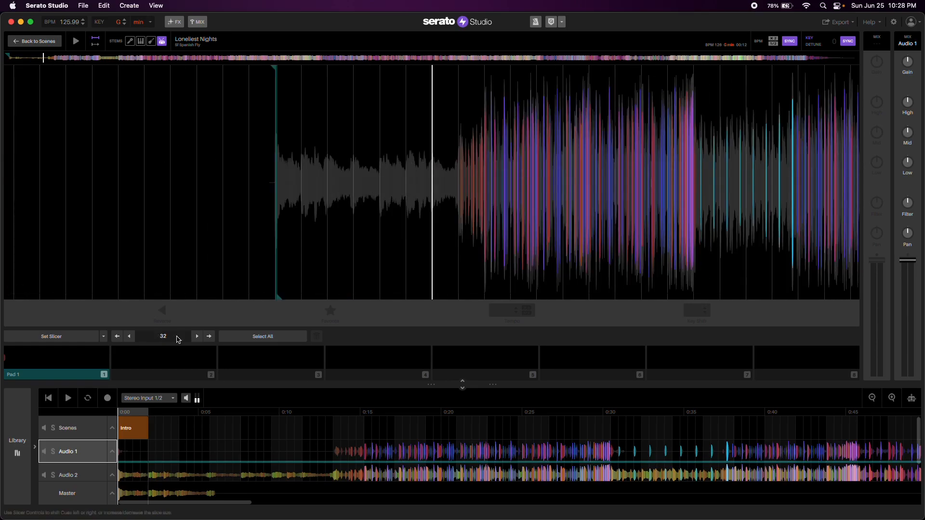
- Turn the bass, melody and vocal stems of Audio 1 back on and mute Audio 2
left_click(151, 41)
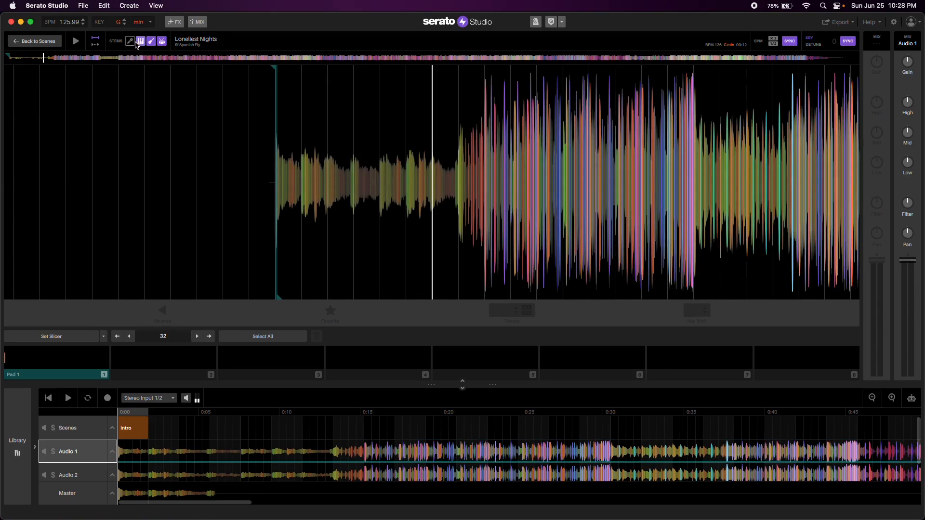
left_click(141, 42)
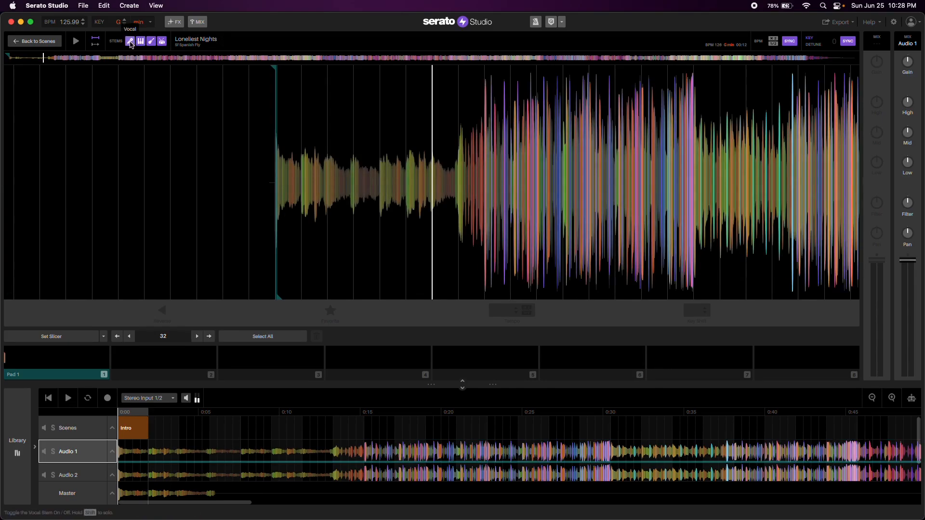
left_click(43, 476)
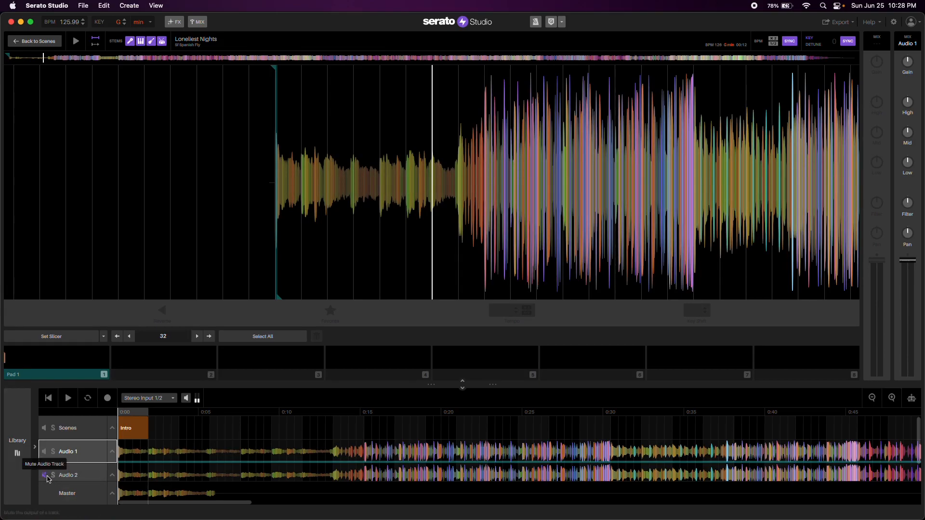
- Examine up close the first beat of the section where the drums come in on the Audio 1 waveform
left_click_drag(398, 193, 361, 197)
key("plus")
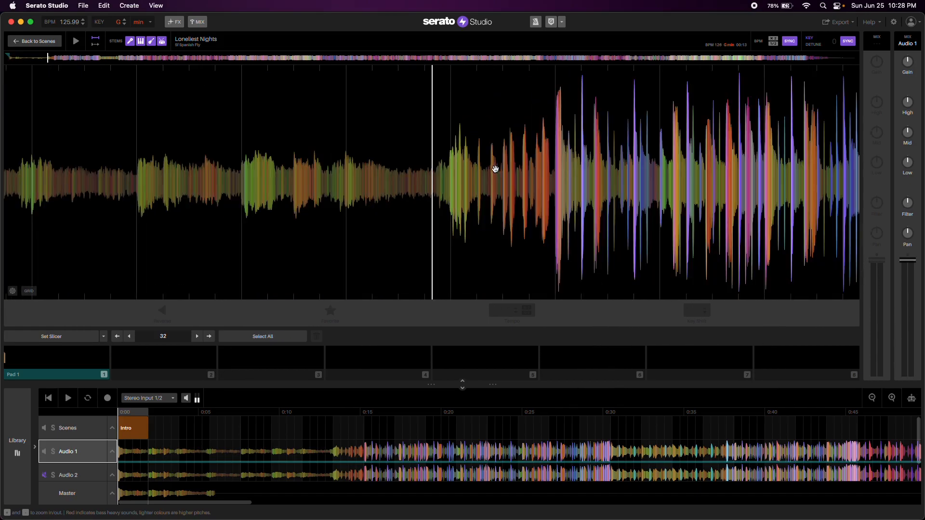
left_click_drag(536, 175, 464, 171)
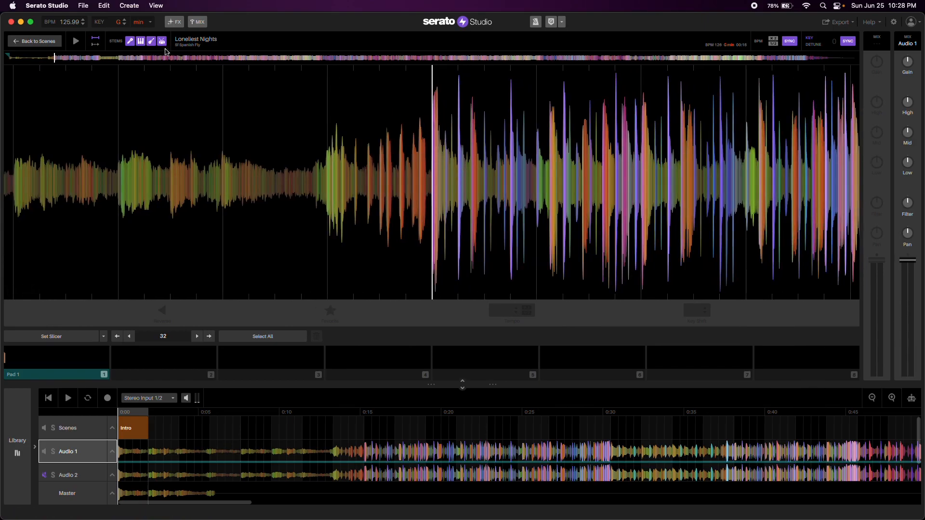
key("plus")
key("plus")
key("plus")
key("plus")
mouse_move(498, 162)
left_mouse_down()
mouse_move(522, 161)
mouse_move(497, 161)
left_mouse_up()
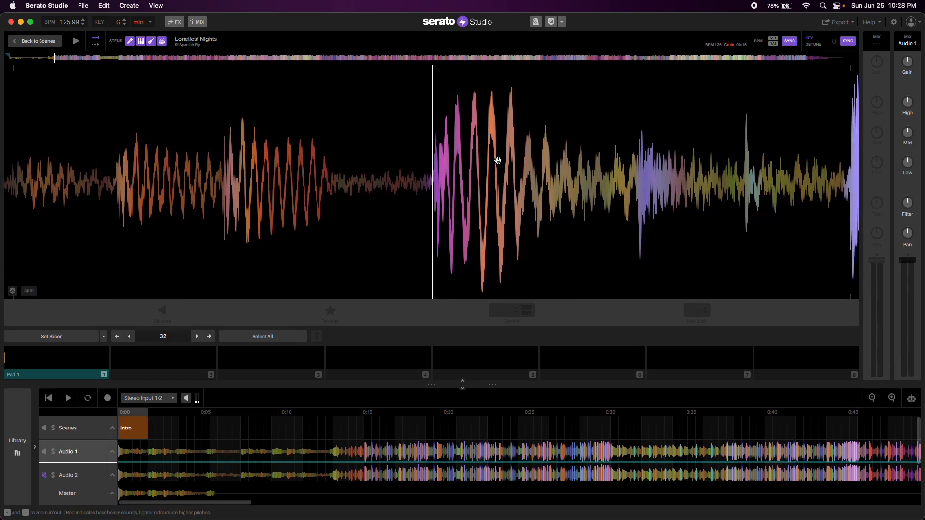
key("minus")
key("minus")
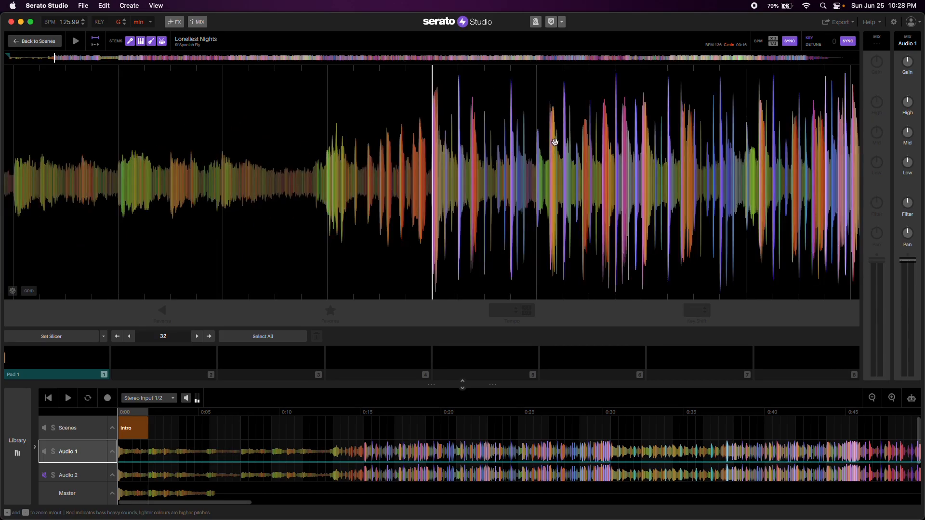
- Turn on beatgrid editing for Audio 1 and check the grid lines against the beat where the drums come in
left_click(29, 292)
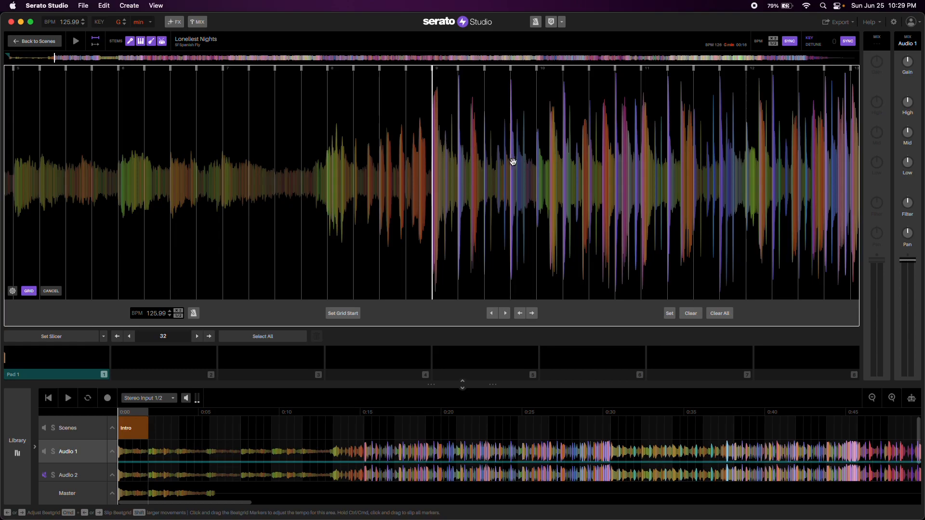
scroll(458, 120, "up", 4)
scroll(458, 120, "down", 2)
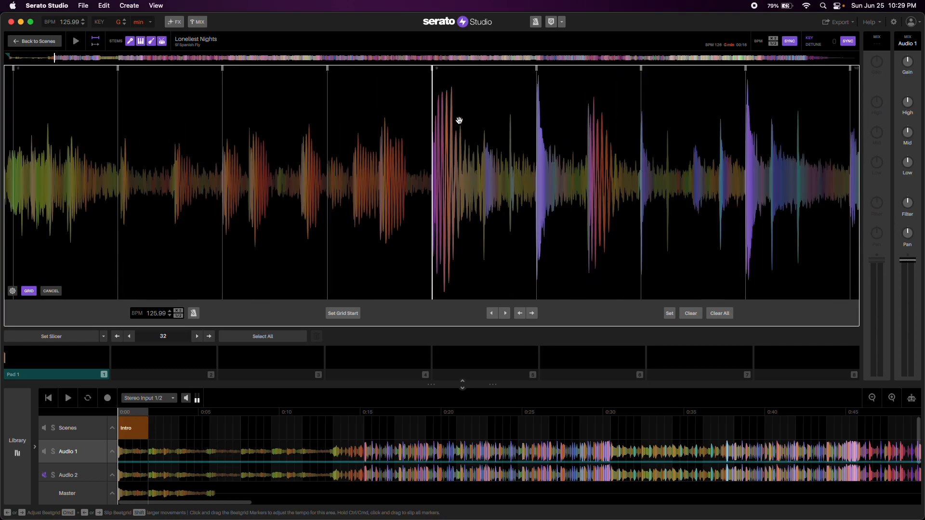
scroll(451, 131, "down", 2)
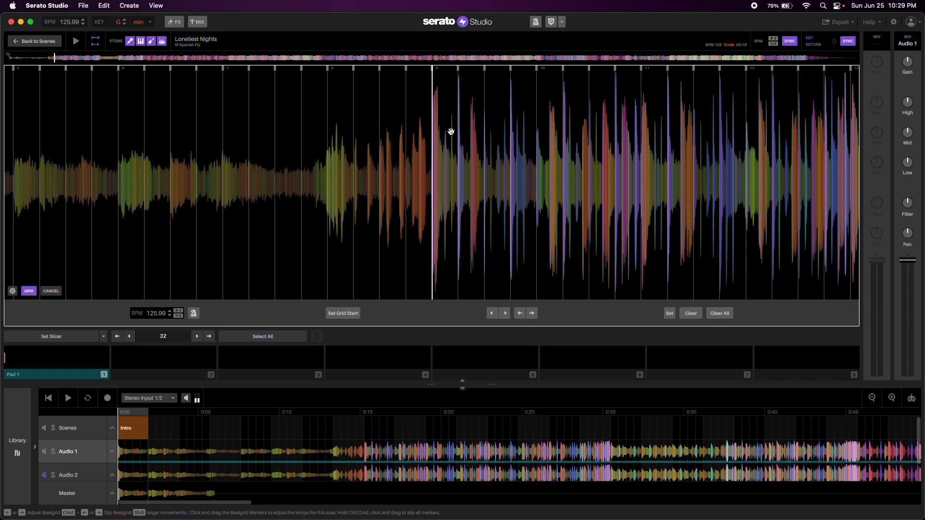
scroll(451, 132, "down", 3)
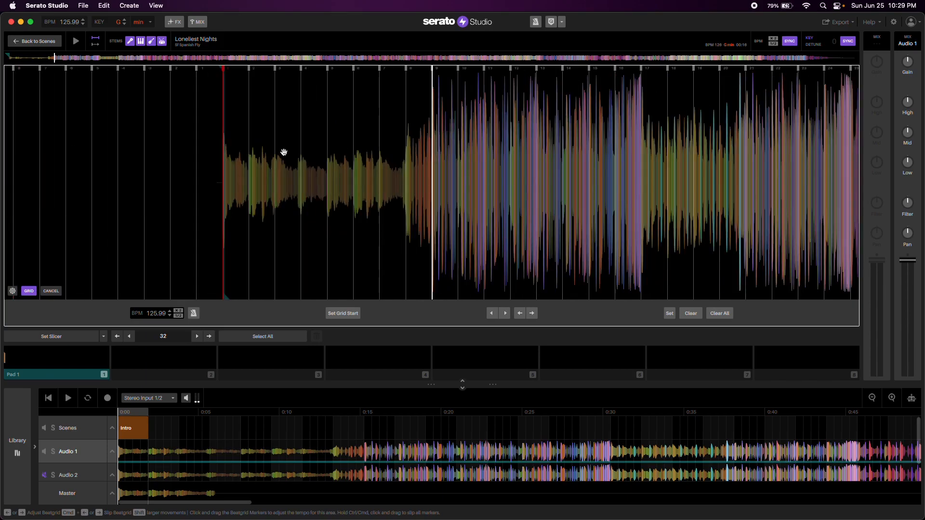
- Move the Pad 1 cue marker onto the red beatgrid marker at the start of the track
left_click_drag(250, 160, 473, 165)
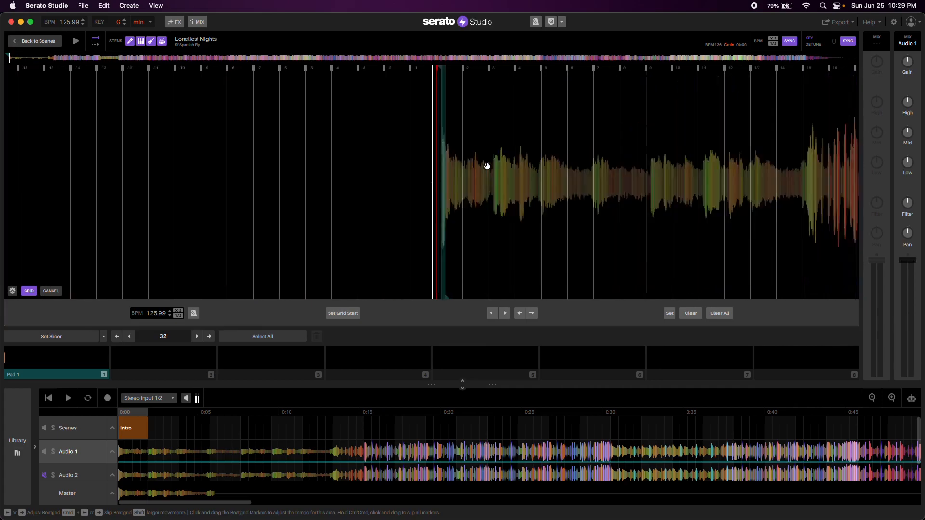
scroll(516, 155, "up", 5)
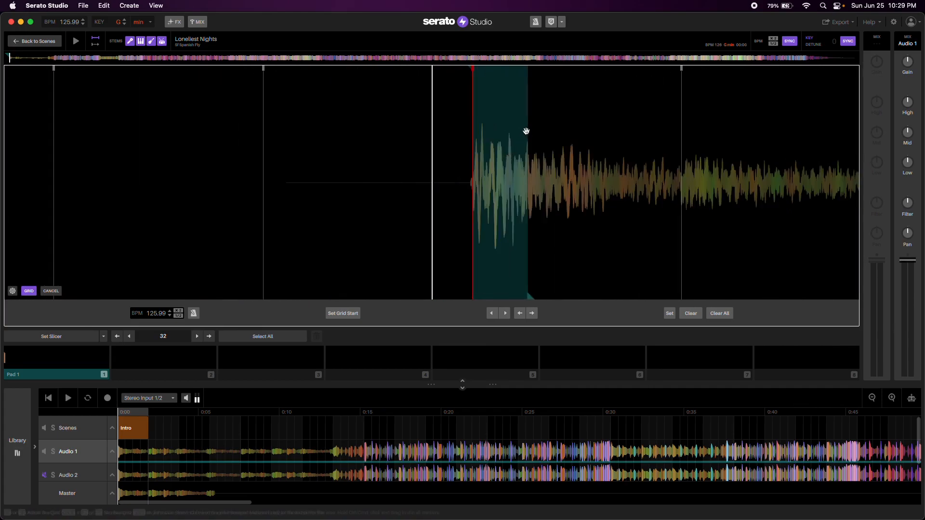
left_click_drag(588, 128, 554, 126)
scroll(543, 150, "down", 3)
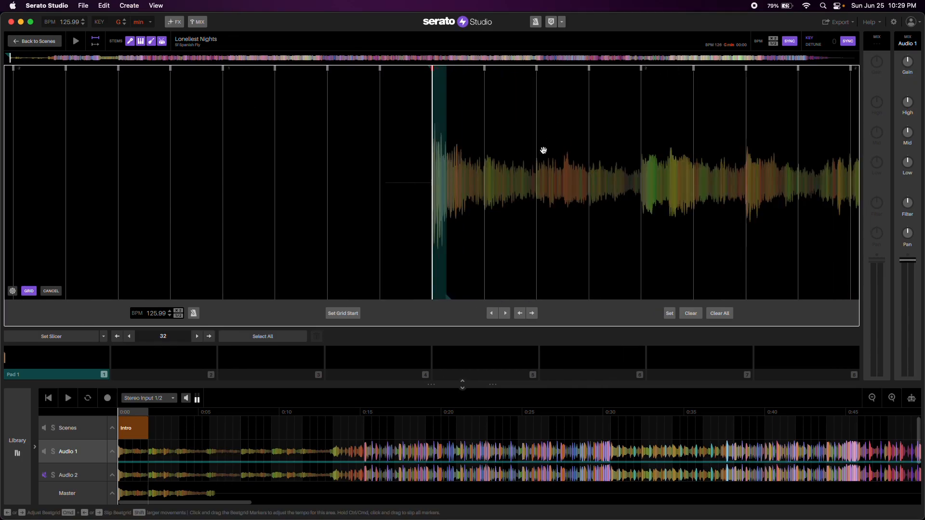
left_click_drag(448, 298, 429, 300)
scroll(459, 222, "down", 3)
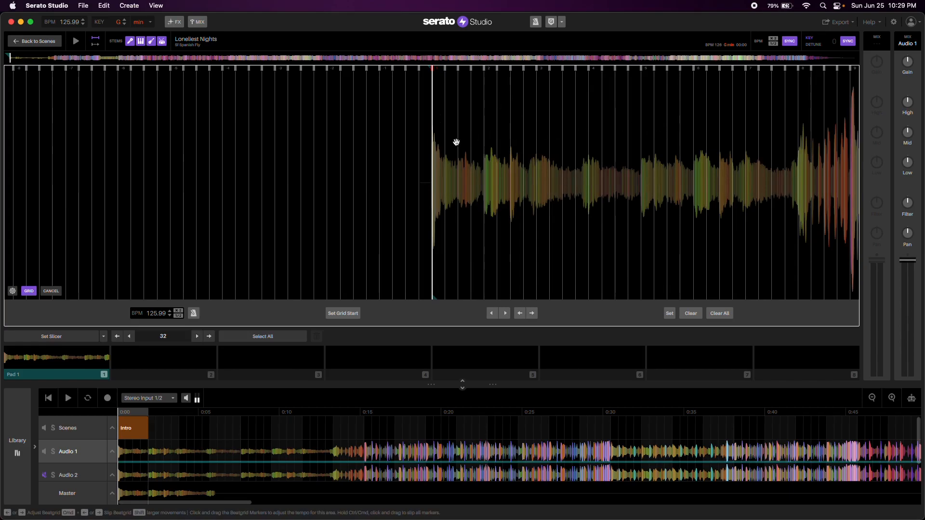
- Compare the beatgrid with the first beat after the intro and with the very start of the track
left_click_drag(730, 118, 475, 131)
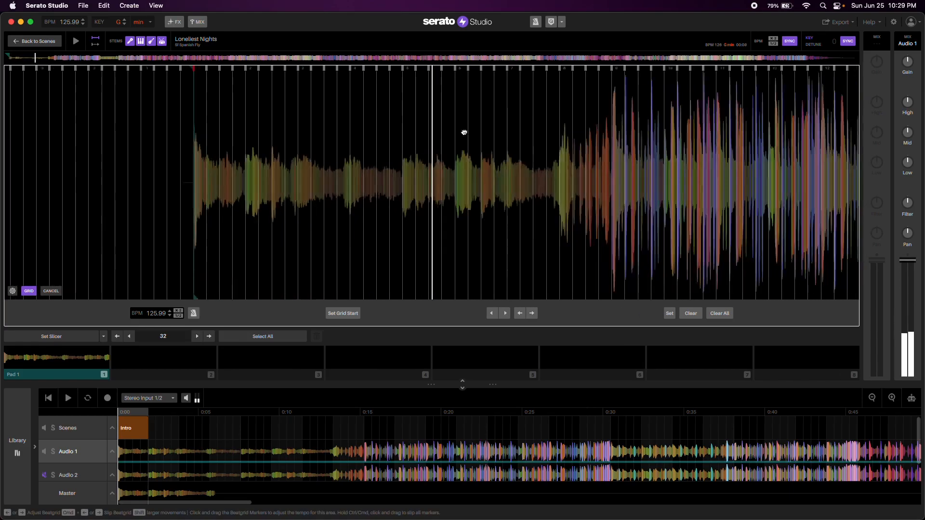
left_click_drag(530, 125, 430, 128)
left_click_drag(588, 117, 515, 121)
scroll(490, 123, "up", 3)
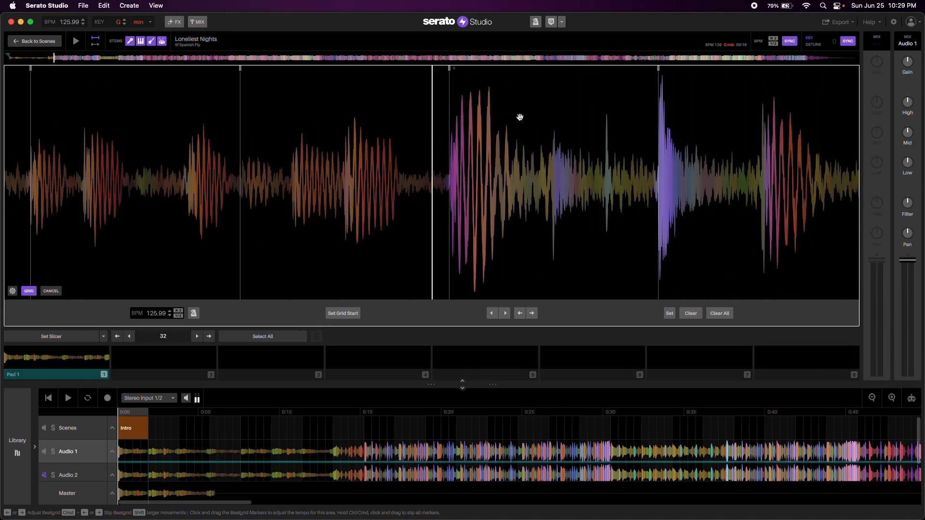
scroll(525, 116, "up", 3)
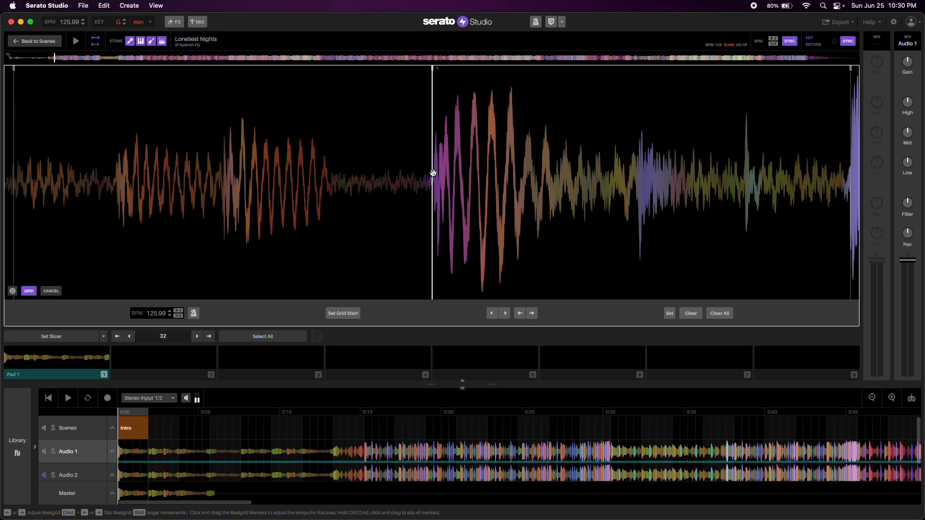
scroll(433, 173, "down", 5)
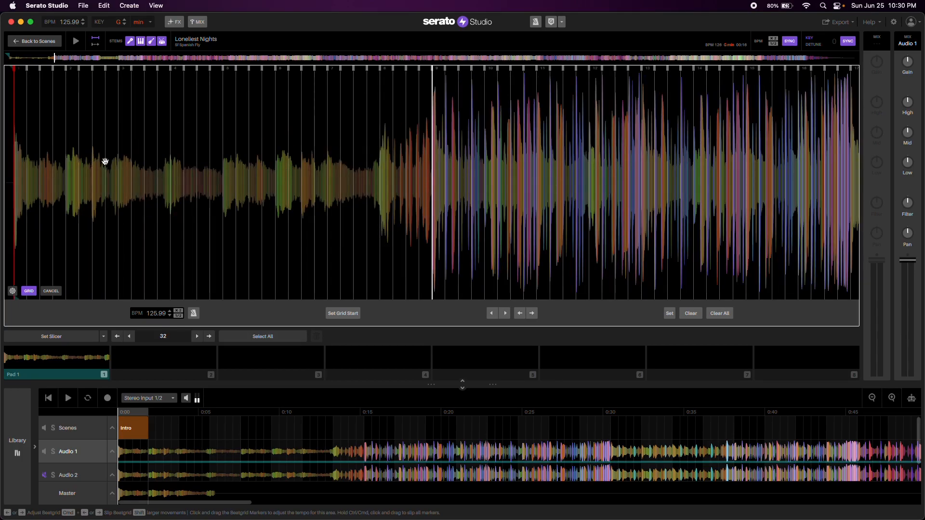
mouse_move(174, 140)
left_mouse_down()
mouse_move(539, 133)
mouse_move(528, 131)
left_mouse_up()
scroll(539, 132, "up", 6)
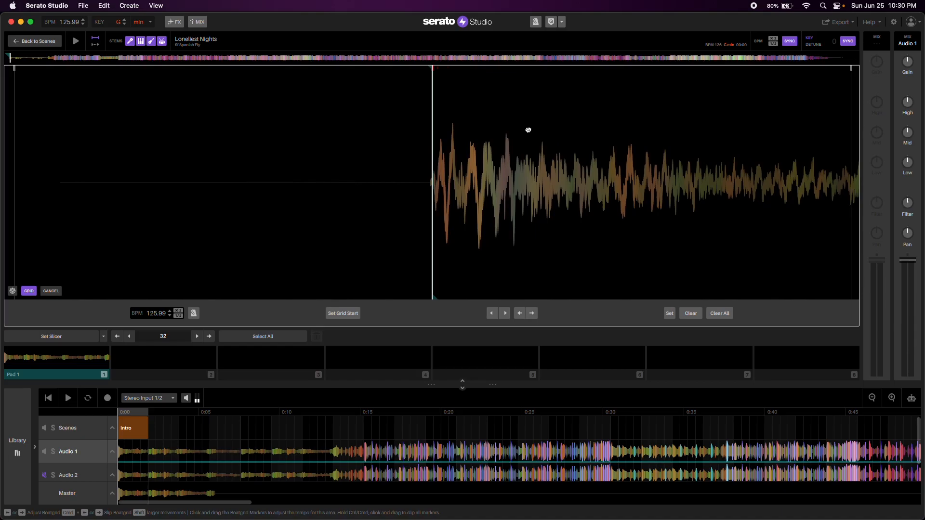
- Play Audio 1 with the beatgrid metronome on, and leave beatgrid editing
key("space")
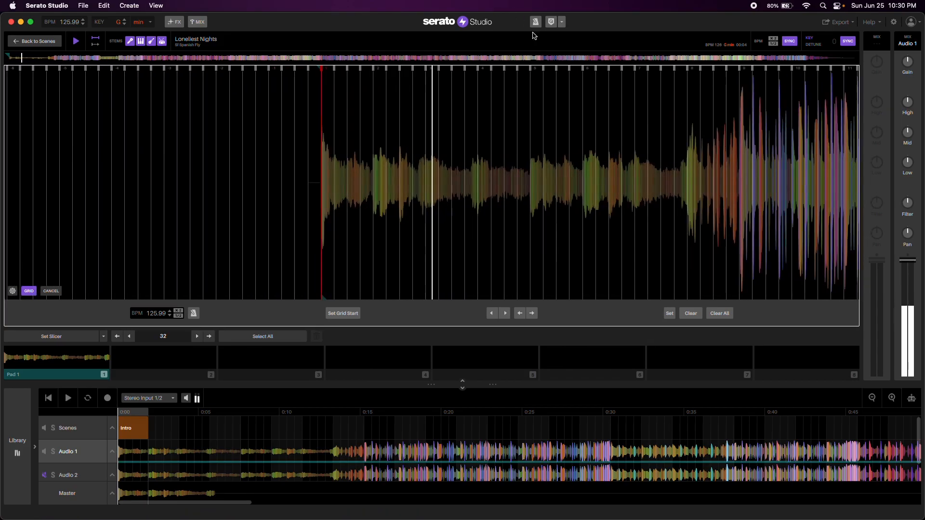
left_click(193, 313)
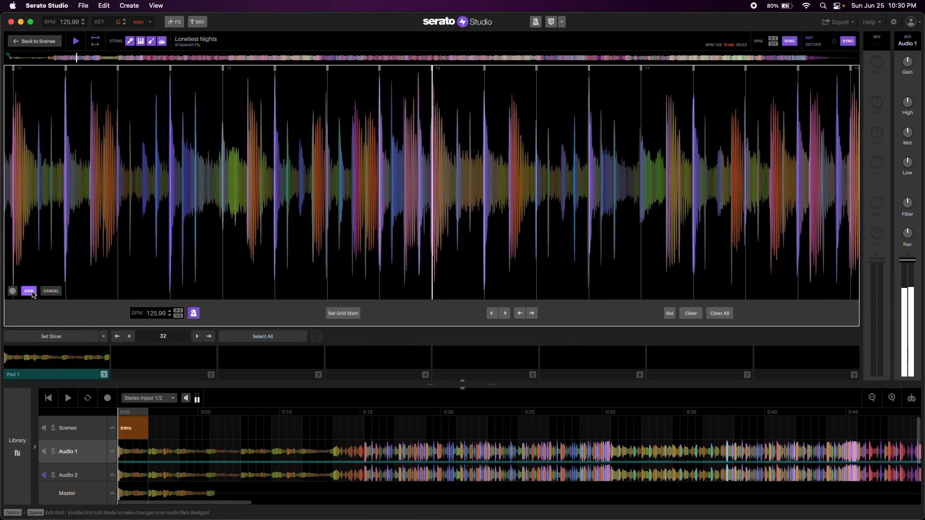
left_click(31, 292)
key("space")
- Play the project timeline with the project metronome to check its timing, and stop playback
key("space")
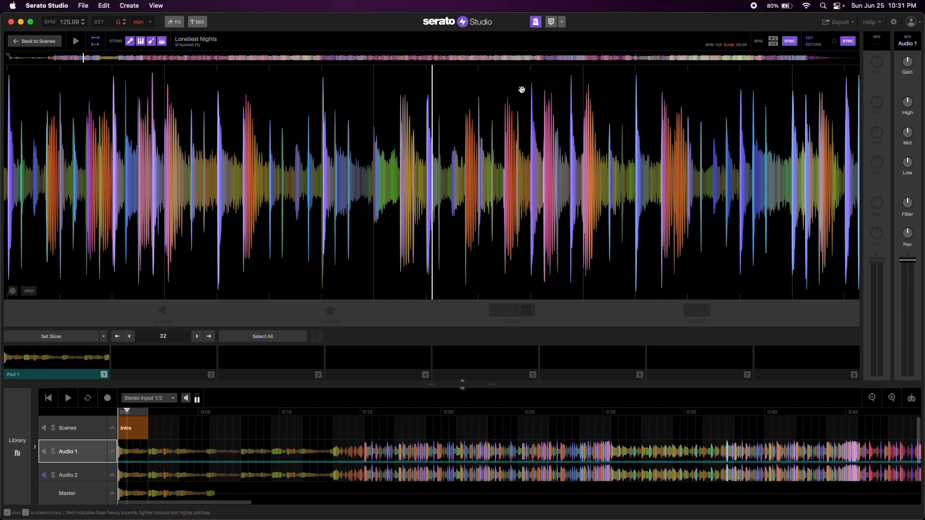
key("space")
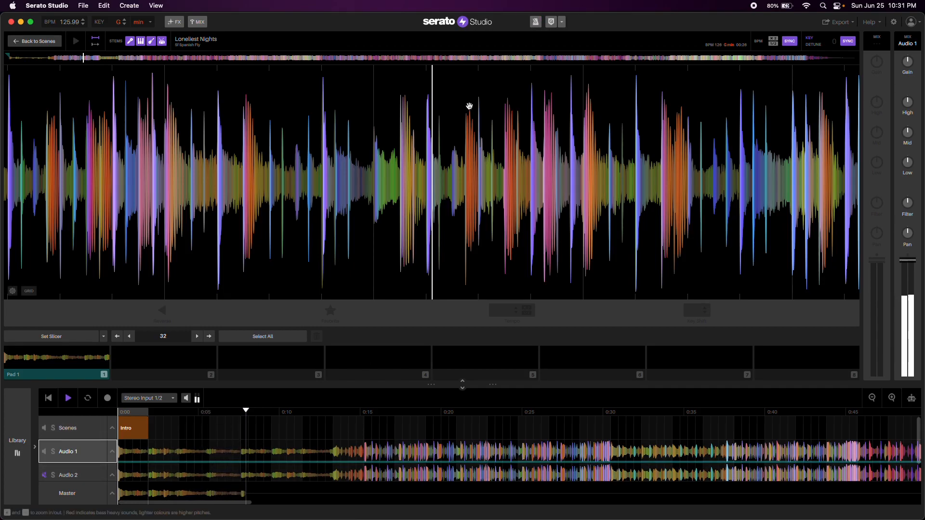
key("space")
- Look over the Audio 1 waveform at different magnifications, moving back to the end of the intro
key("minus")
key("minus")
key("minus")
key("minus")
key("plus")
key("plus")
key("plus")
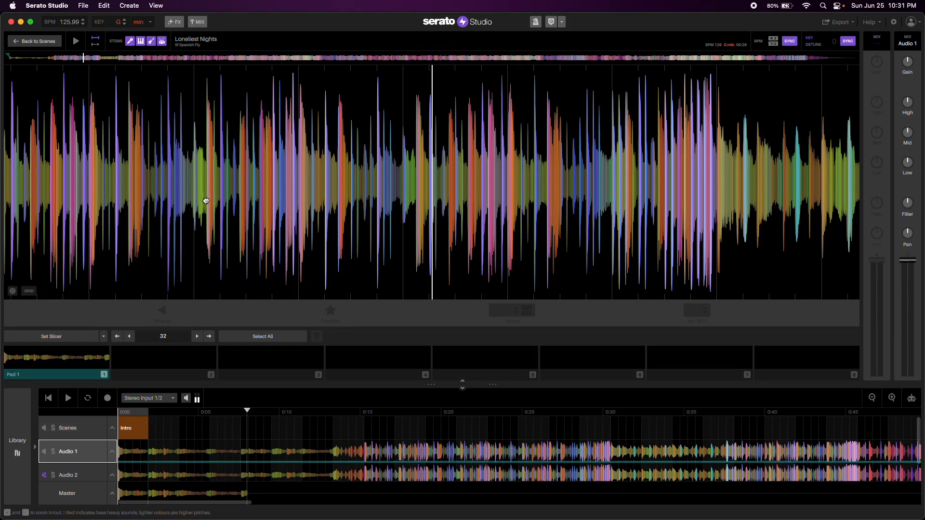
left_click_drag(206, 201, 456, 201)
left_click_drag(320, 200, 463, 200)
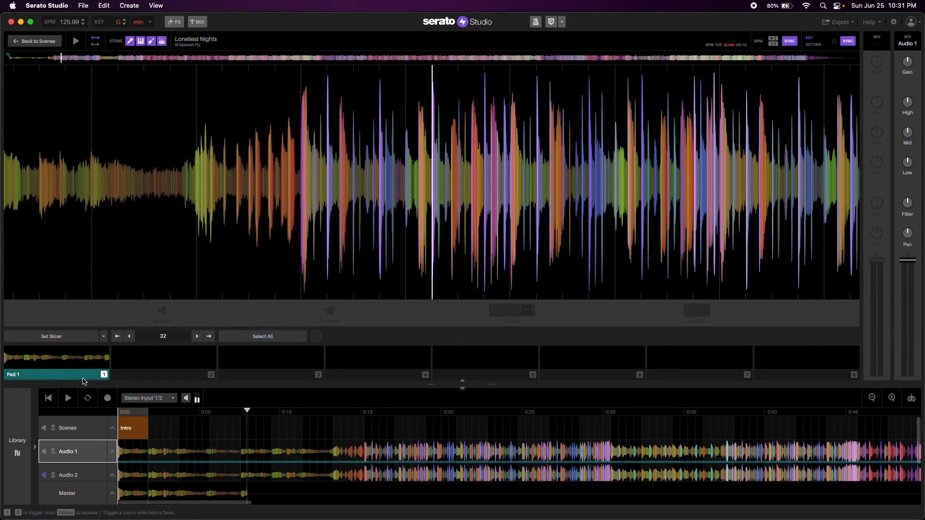
- Trigger the Pad 1 cue, set cues on Pad 2 and Pad 3 at two further points in the intro, and trigger Pad 2
left_click(42, 376)
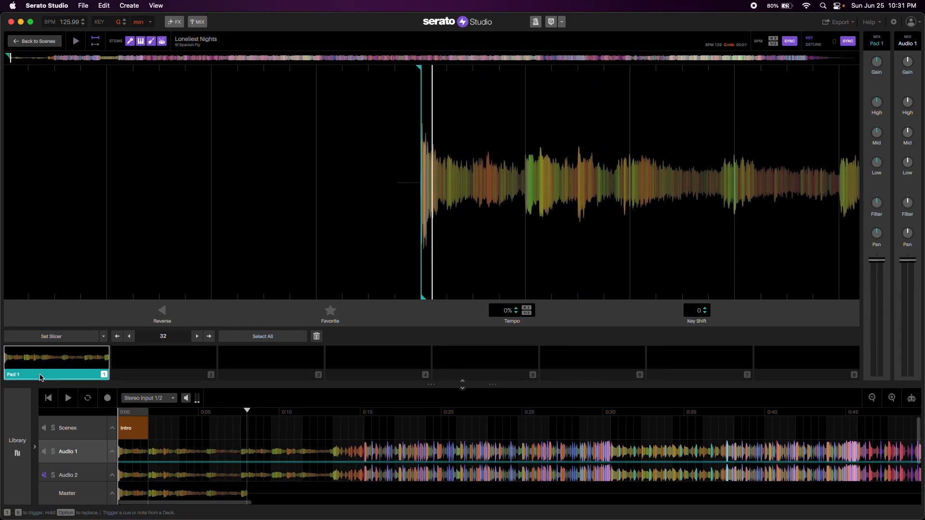
left_click_drag(510, 238, 403, 245)
left_click(171, 378)
left_click_drag(500, 245, 372, 248)
left_click(259, 377)
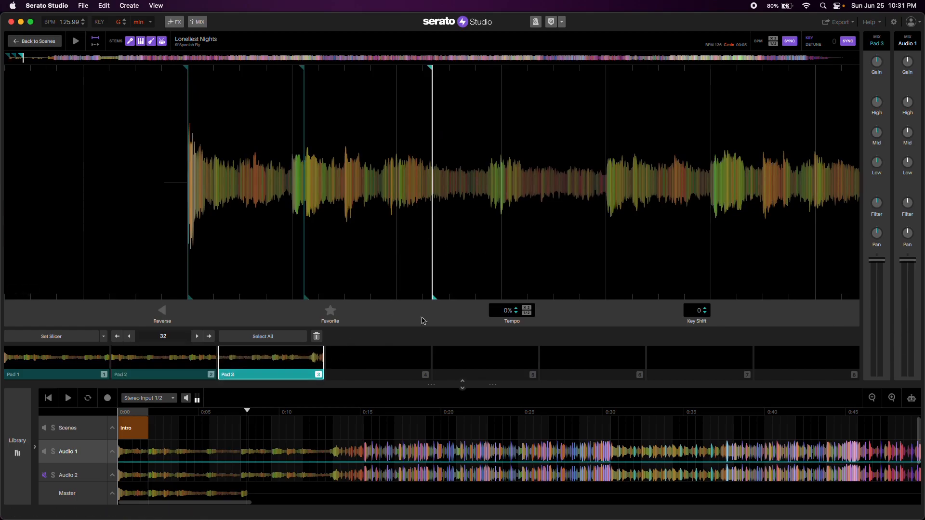
left_click(178, 374)
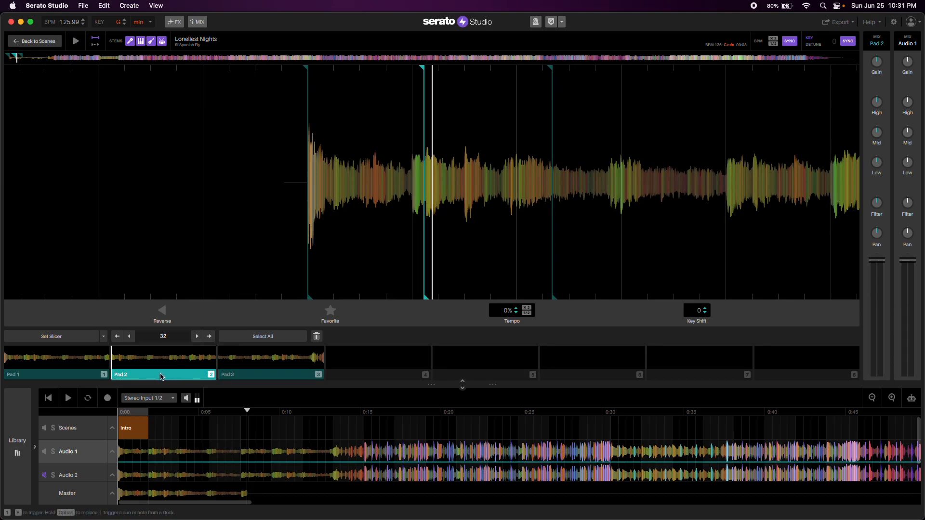
- Delete the cues on Pad 2 and Pad 3
right_click(158, 376)
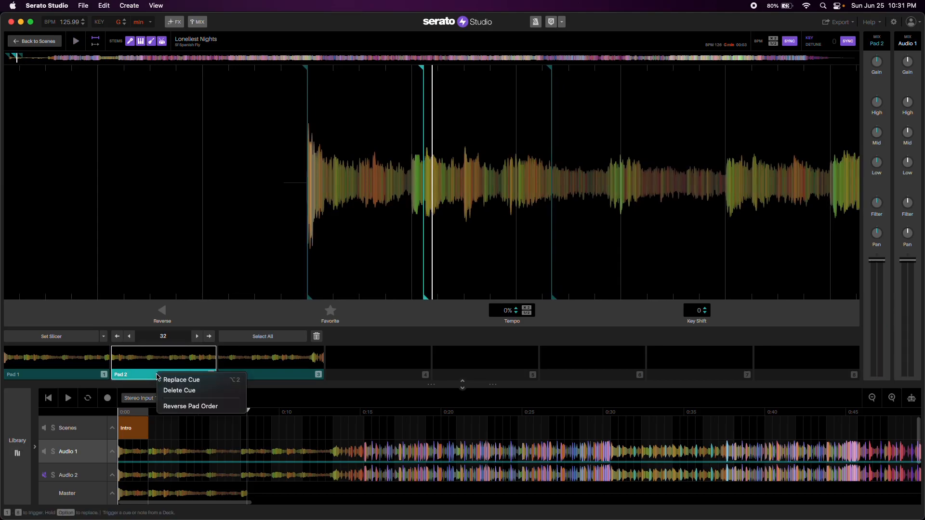
left_click(174, 391)
right_click(235, 375)
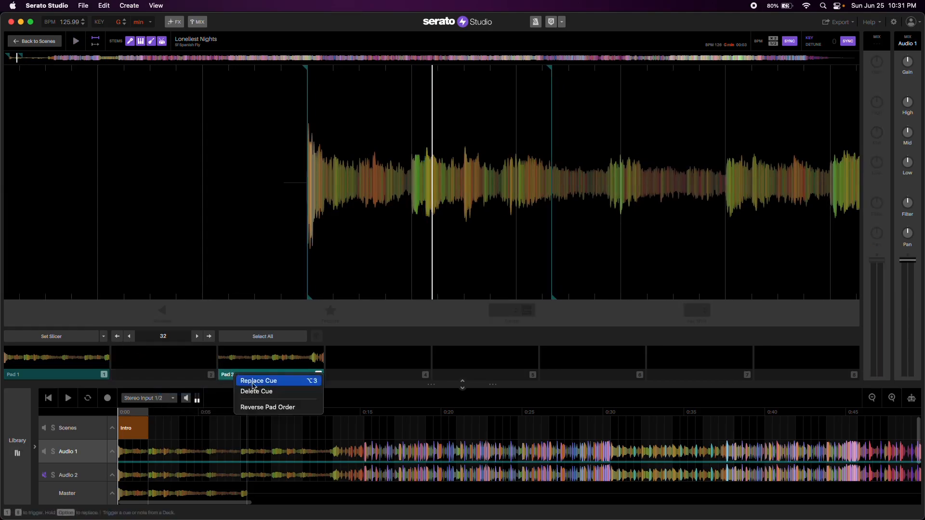
left_click(256, 392)
- Look through the intro of Audio 1 and return its playhead to the start of the track
left_click_drag(704, 166, 514, 162)
left_click_drag(786, 156, 568, 146)
left_click_drag(287, 150, 615, 144)
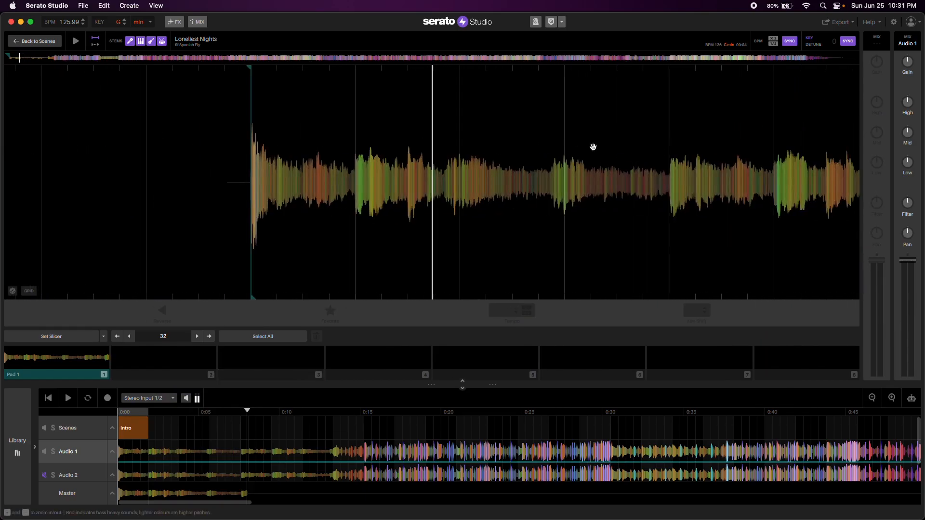
left_click_drag(277, 158, 452, 156)
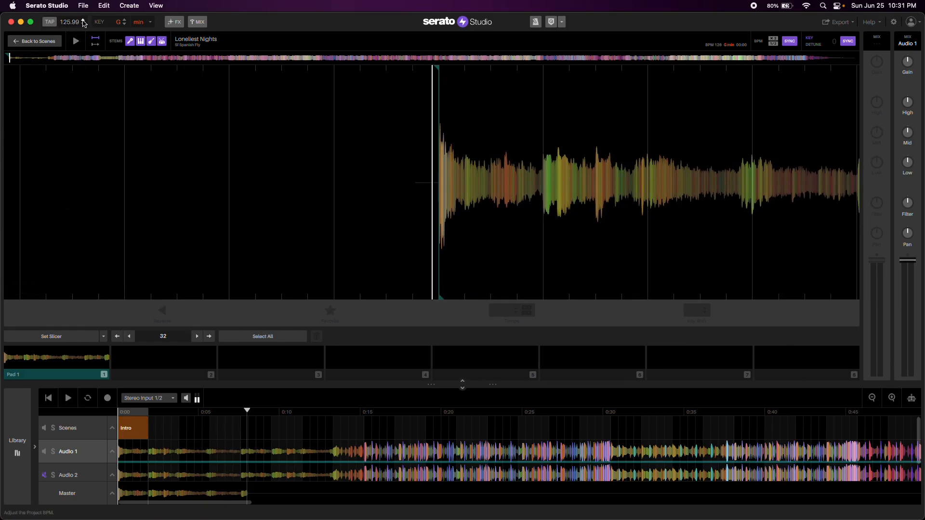
- Set the project tempo to 126 BPM and align the Audio 1 playhead with the start cue
left_click(84, 20)
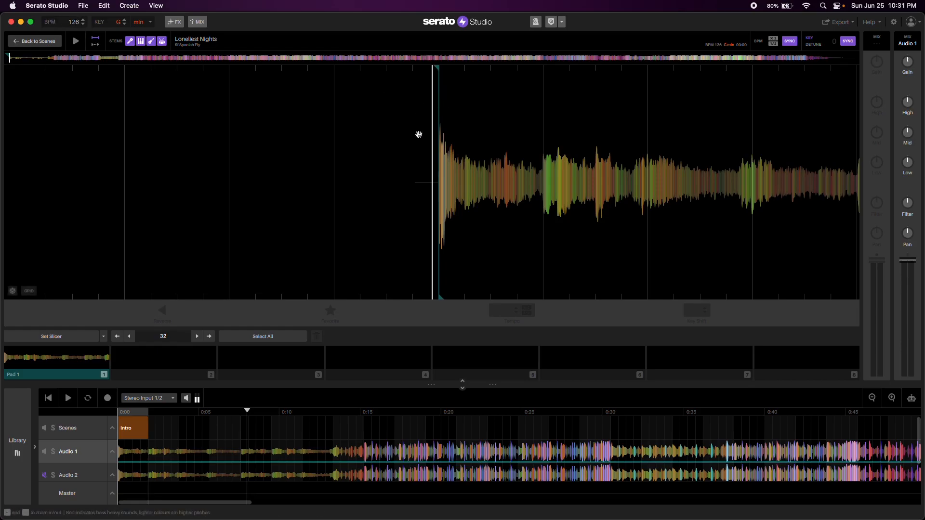
left_click_drag(473, 151, 466, 151)
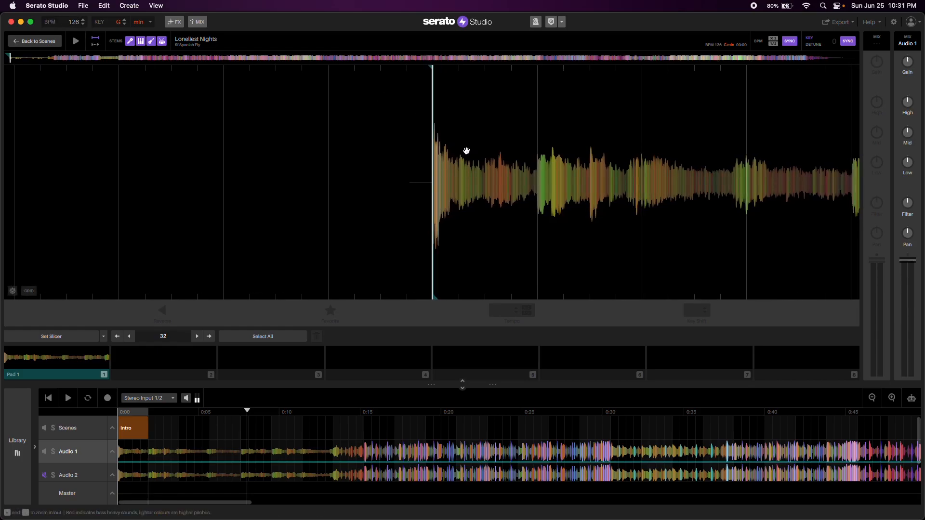
- Isolate the drums on Audio 1 by turning off its vocals, melody and bass stems
key("minus")
key("minus")
key("minus")
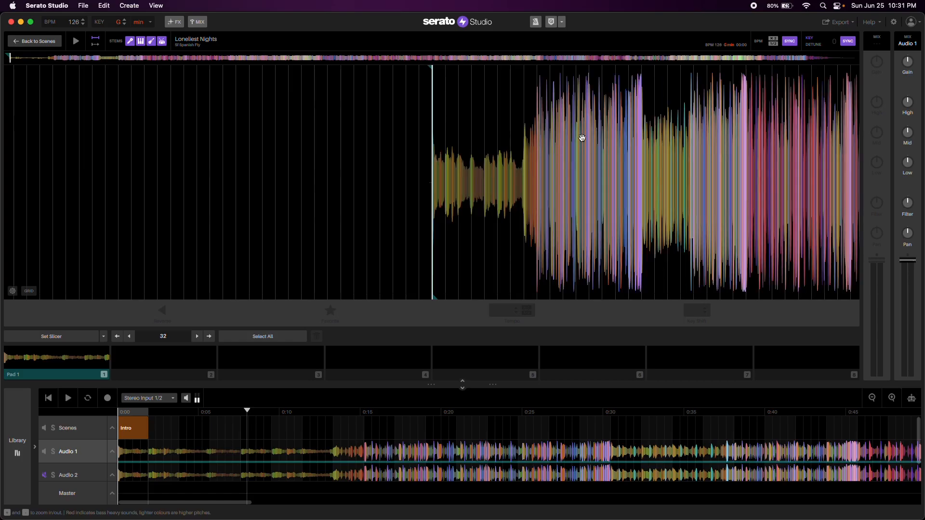
left_click(73, 456)
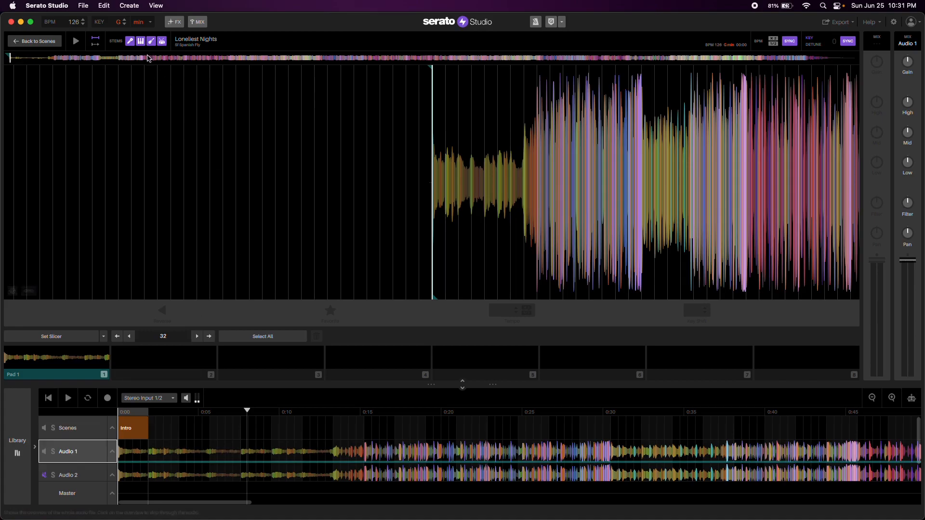
left_click(131, 43)
left_click(140, 42)
left_click(150, 42)
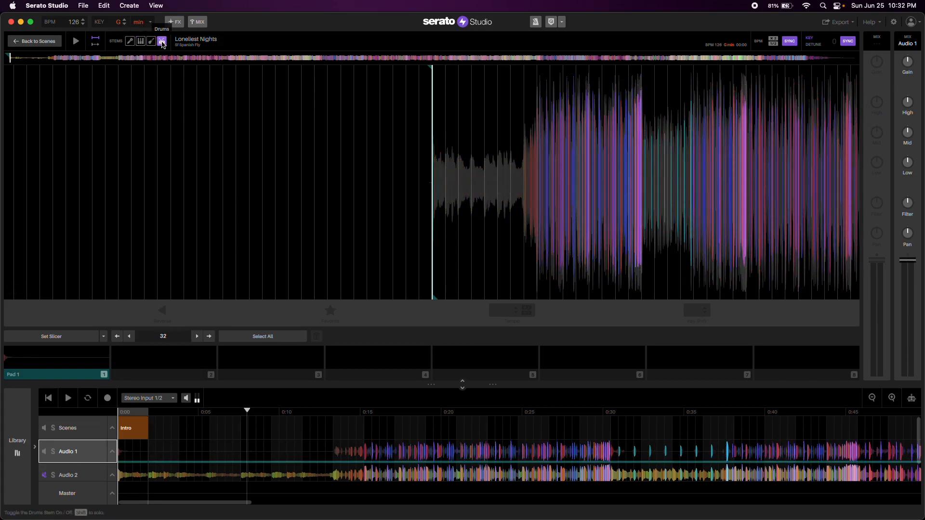
- Play Audio 1 to where the drums come in and set a Pad 2 cue on the first full kick after the intro
left_click_drag(496, 172, 454, 171)
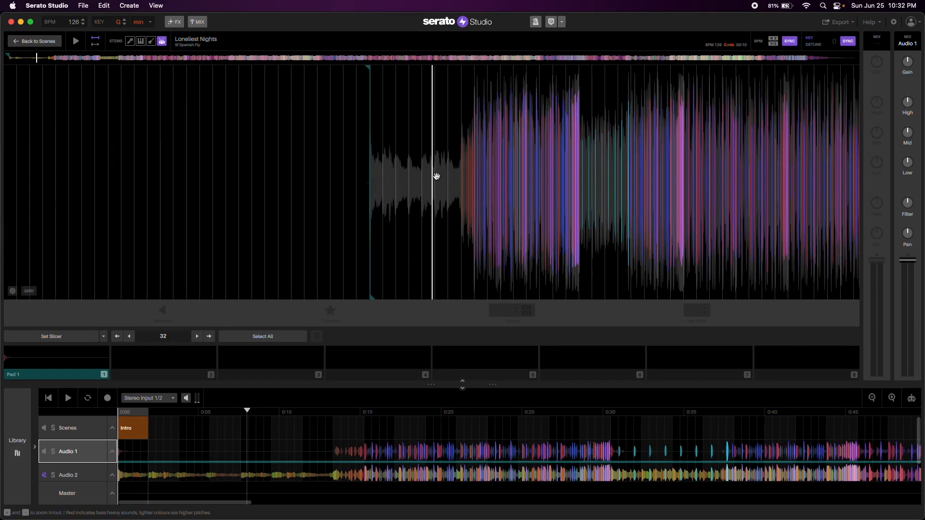
key("space")
key("plus")
key("plus")
key("plus")
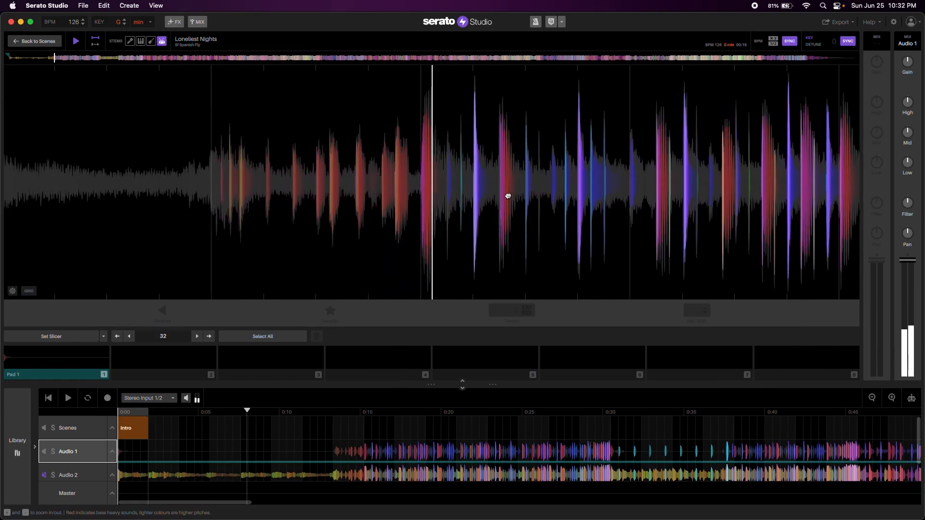
left_click_drag(516, 197, 519, 198)
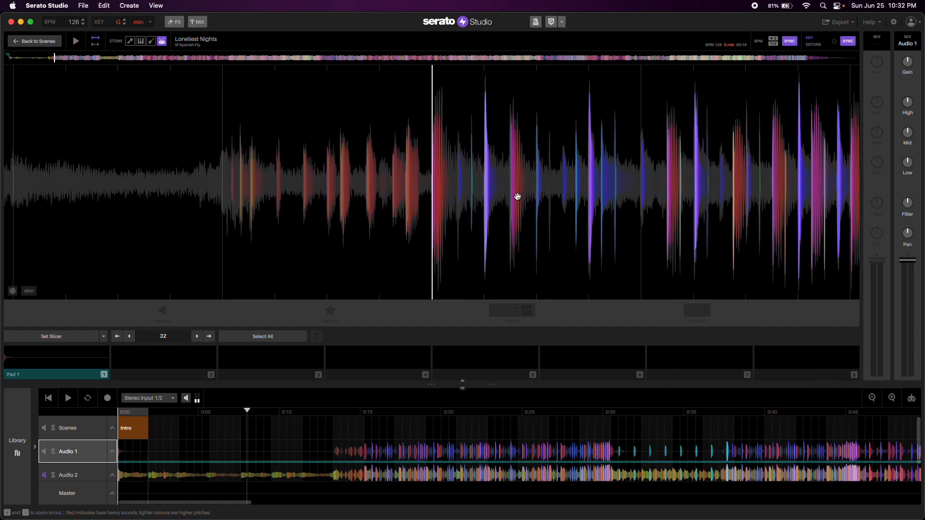
key("plus")
key("plus")
key("plus")
mouse_move(501, 193)
left_mouse_down()
mouse_move(526, 200)
mouse_move(516, 197)
left_mouse_up()
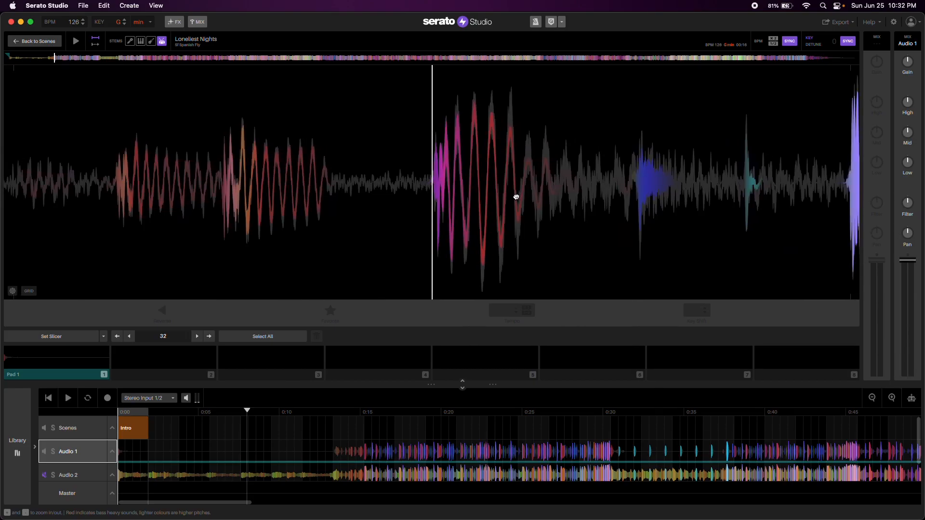
left_click(164, 375)
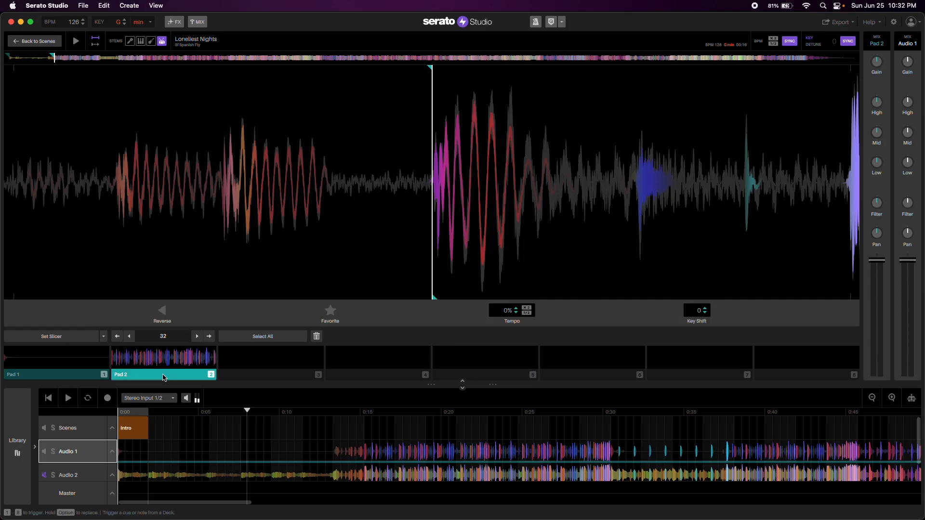
- Trigger the Pad 2 cue, try a slicer length of 64 and restore it to 32
left_click(164, 377)
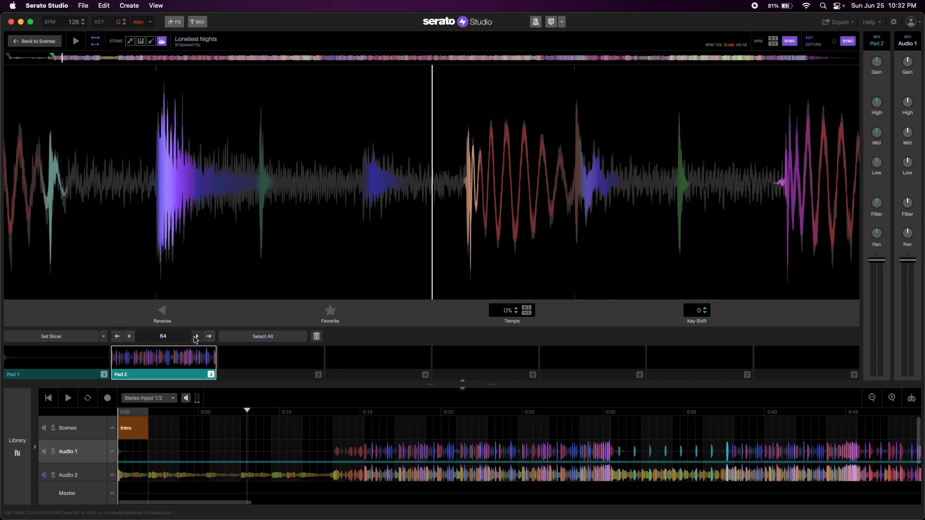
left_click(130, 337)
left_click(197, 336)
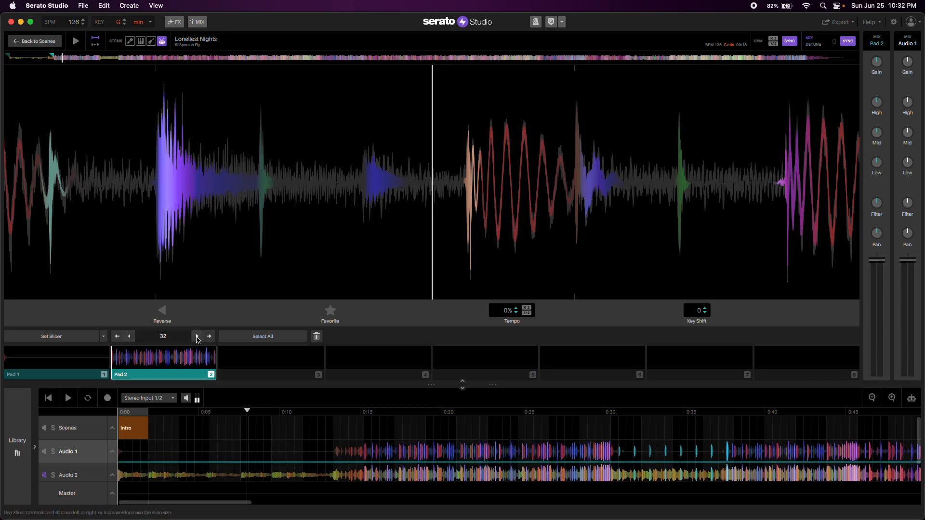
- Audition the Pad 2 and Pad 1 cues with only the drums stem active
left_click(152, 375)
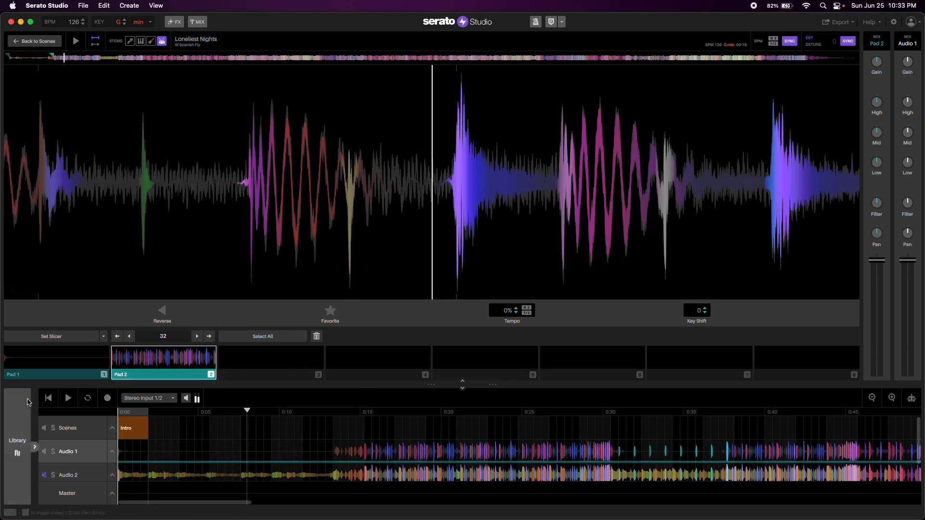
left_click(153, 377)
left_click(29, 377)
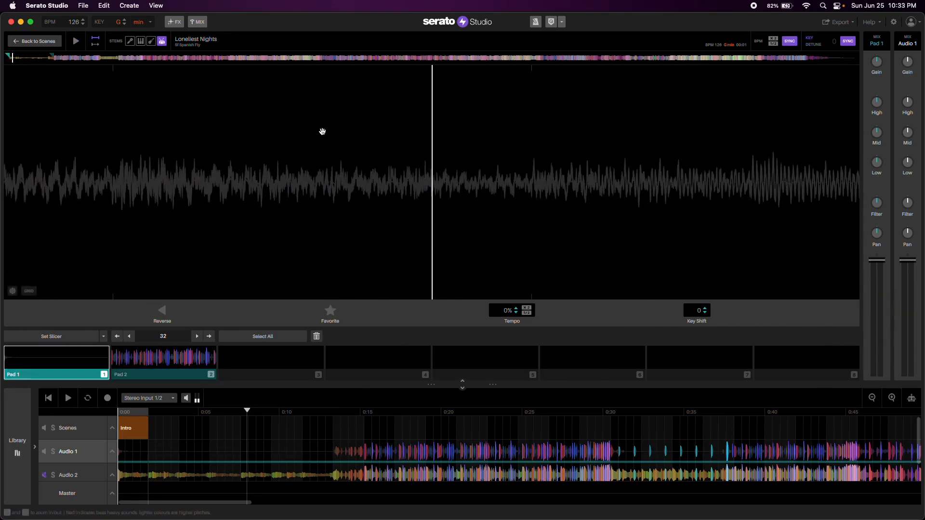
- Turn the vocals, melody and bass stems of Audio 1 back on and trigger the Pad 1 cue
left_click(131, 41)
left_click(149, 43)
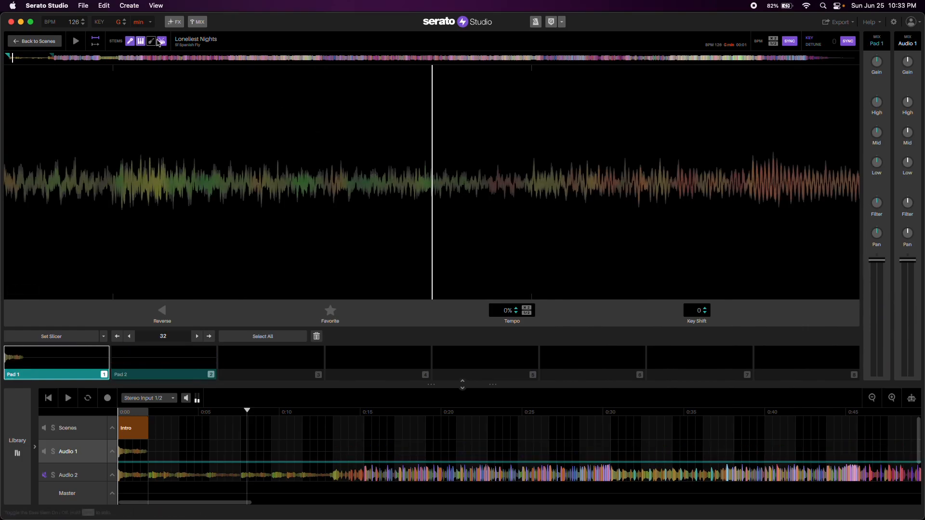
left_click(58, 379)
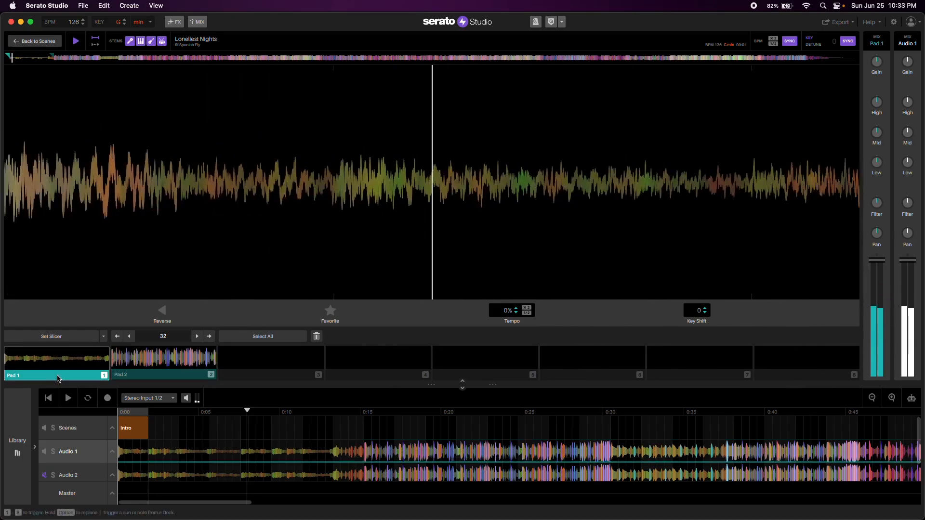
- Isolate the drums stem on Audio 1 again and trigger the Pad 2 cue
left_click(130, 41)
left_click(141, 42)
left_click(151, 42)
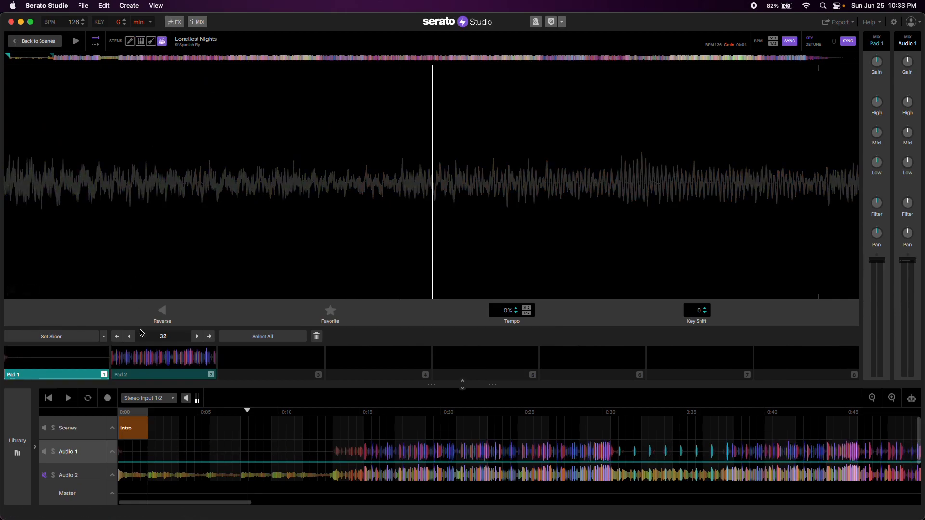
left_click(139, 376)
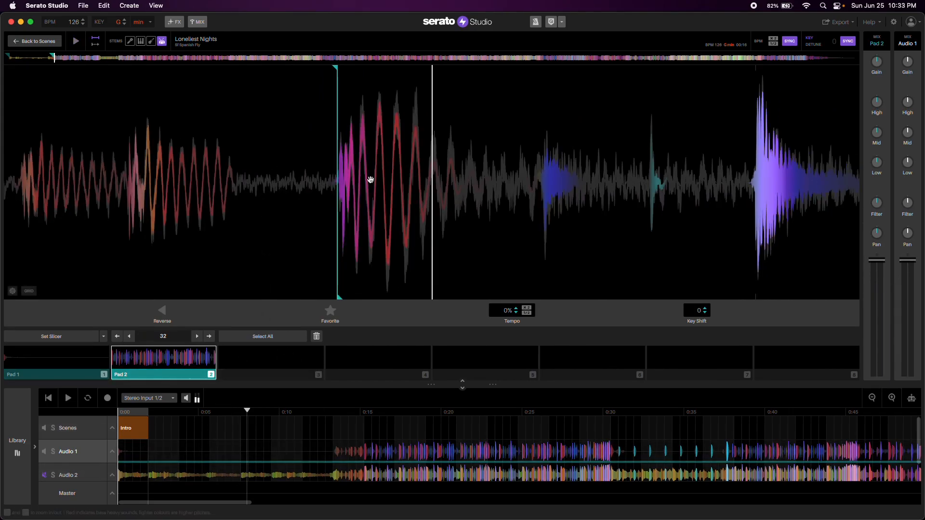
- Reactivate the vocals, melody and bass stems so Audio 1 uses the full track
scroll(364, 182, "down", 2)
scroll(369, 188, "down", 2)
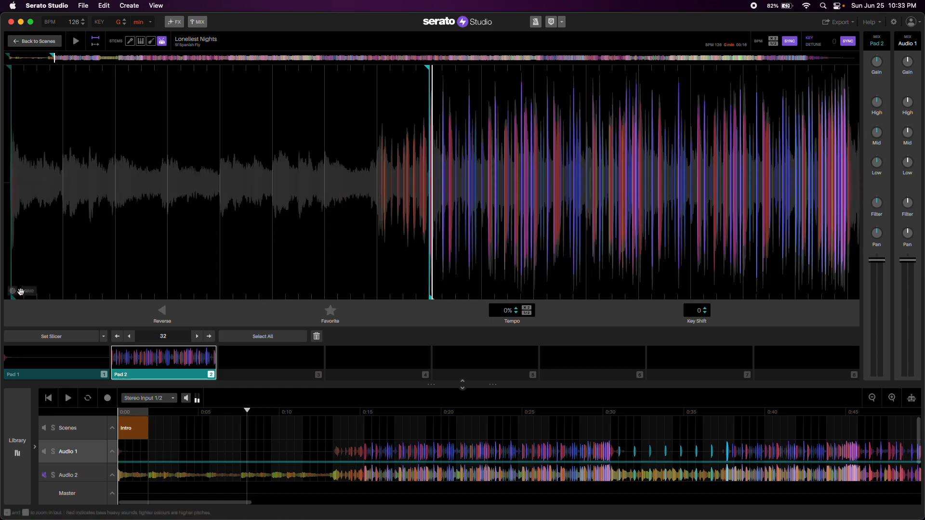
left_click(132, 42)
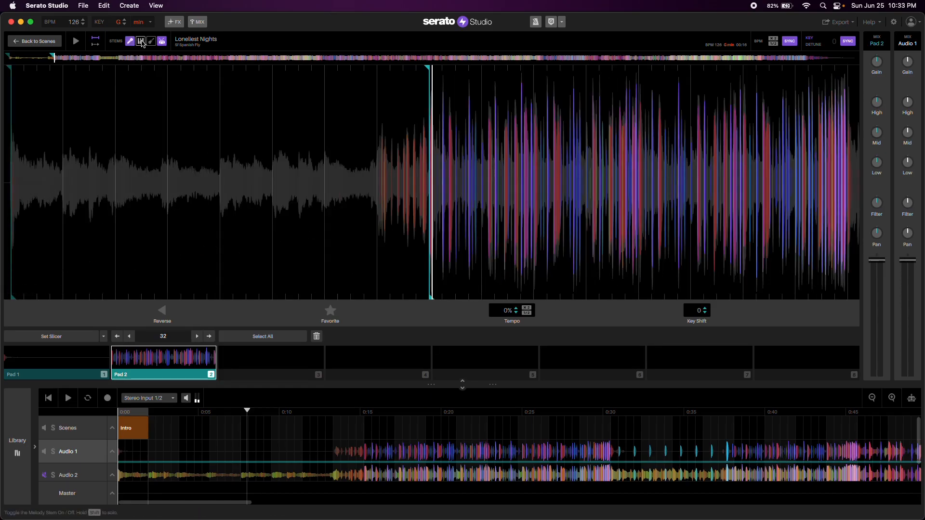
left_click(141, 42)
left_click(151, 41)
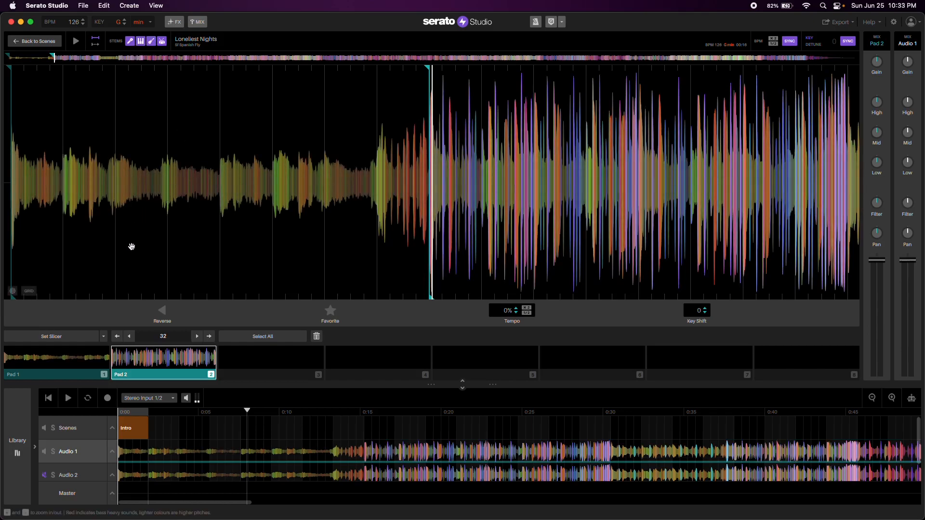
- Open the beatgrid for editing on Audio 1 and set the grid start at the track's first transient
left_click(28, 291)
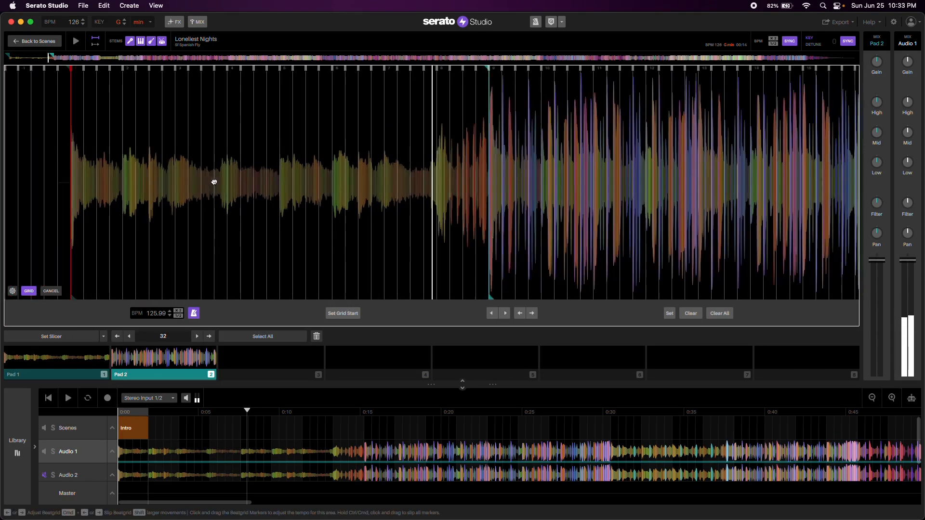
scroll(455, 178, "up", 8)
left_click_drag(554, 180, 847, 186)
scroll(790, 169, "up", 4)
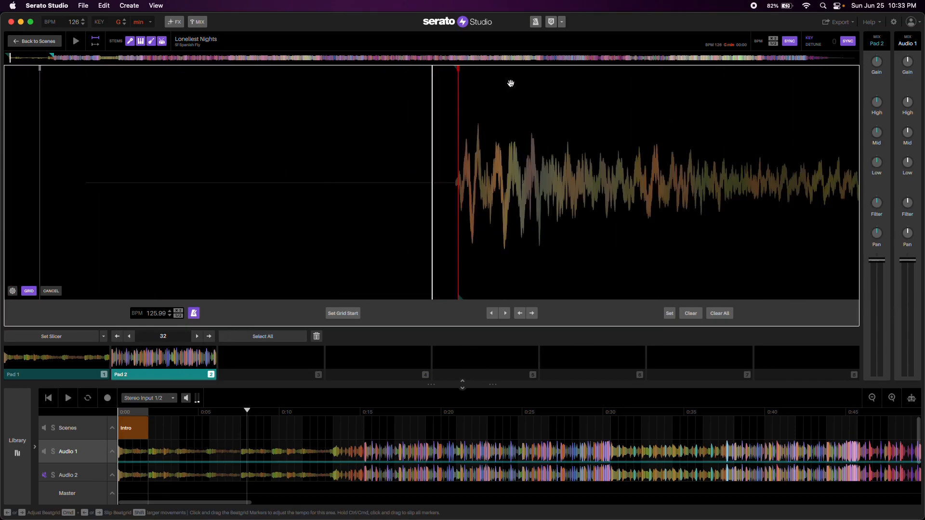
left_click_drag(519, 88, 494, 85)
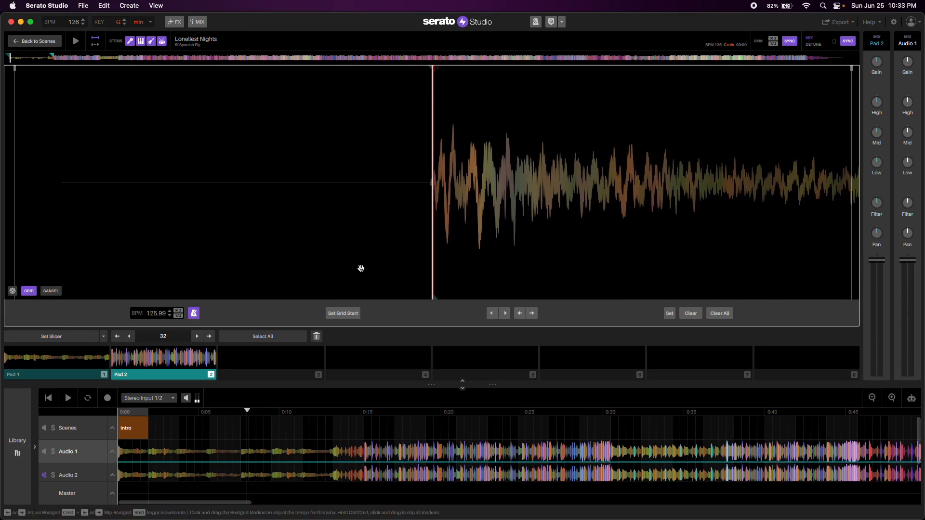
left_click(342, 313)
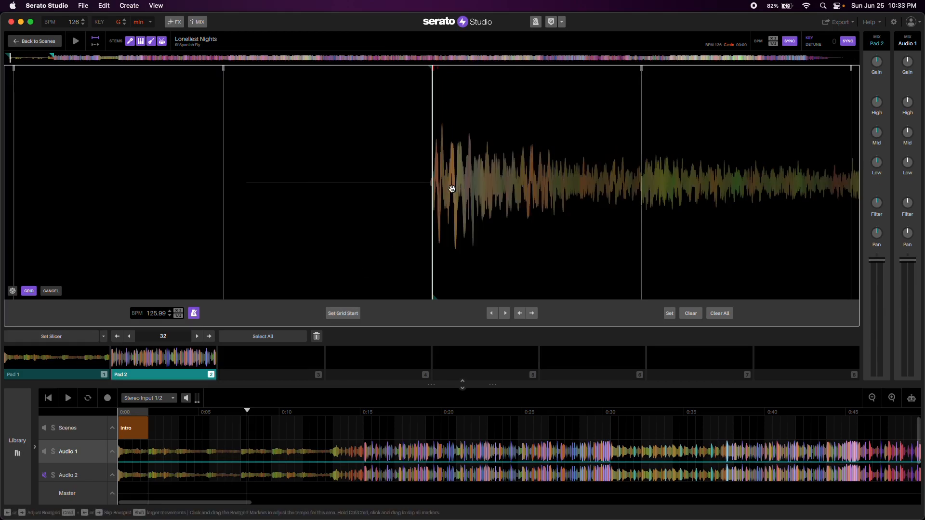
- Check the beatgrid lines against the intro's transients, from the grid start up to the Pad 2 cue
scroll(433, 208, "down", 2)
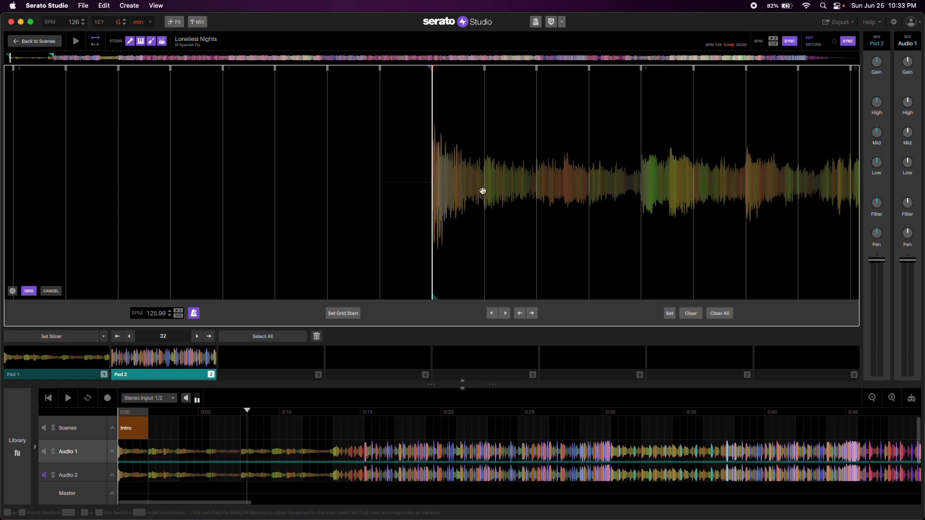
left_click_drag(659, 185, 454, 187)
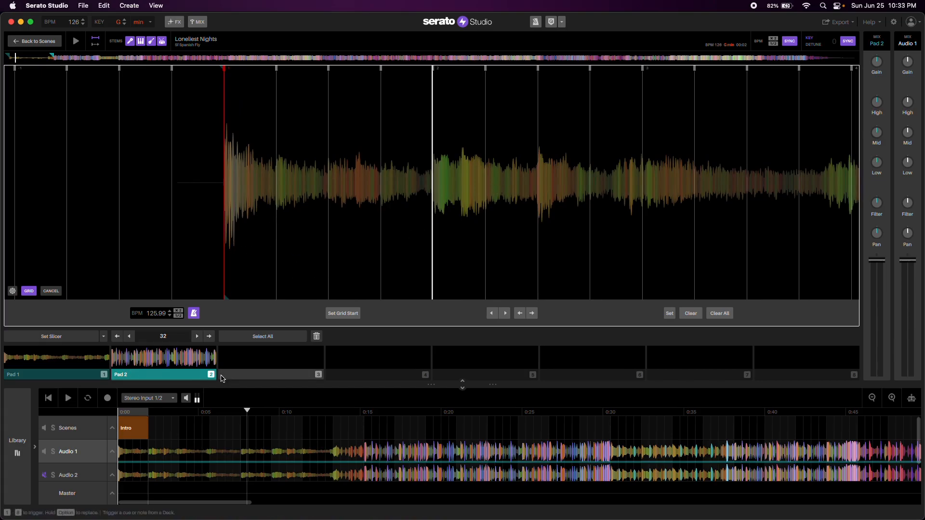
scroll(237, 238, "down", 2)
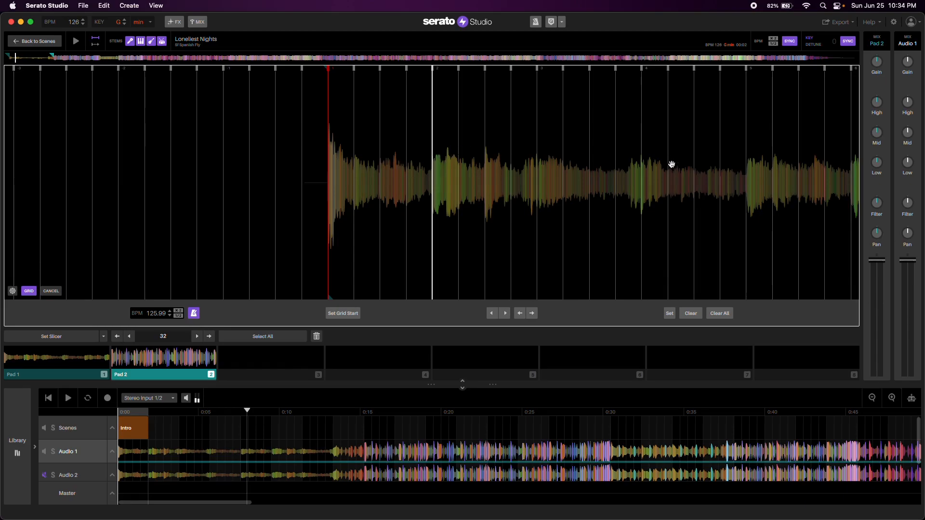
scroll(672, 165, "down", 2)
left_click_drag(760, 158, 409, 170)
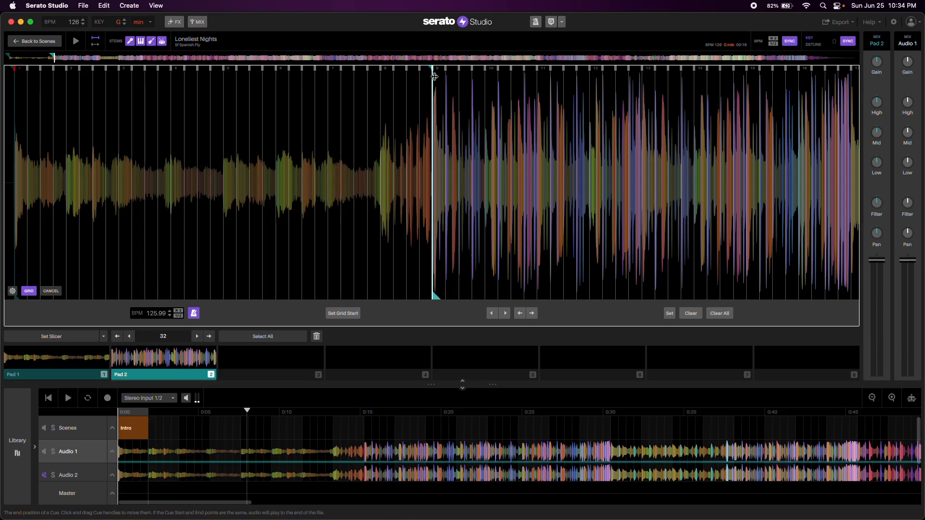
scroll(678, 186, "up", 6)
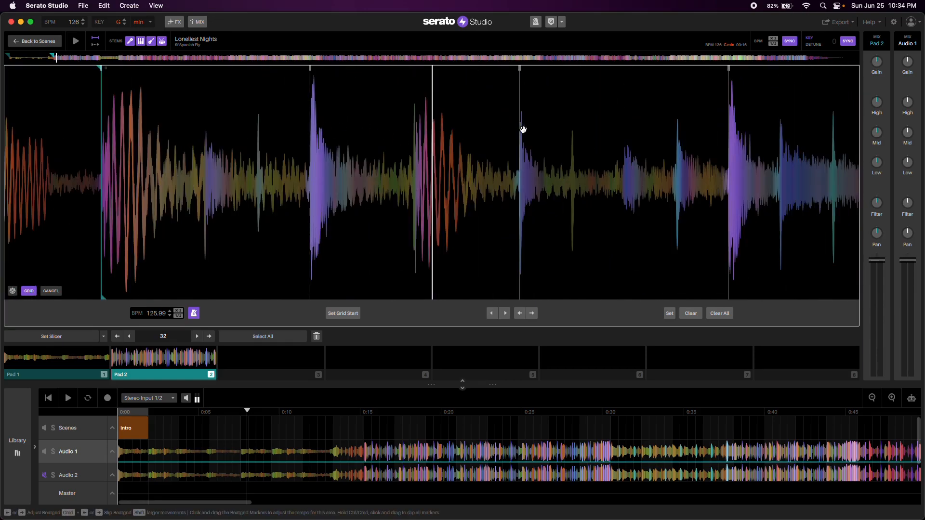
- Examine how the gridlines match the drum hits from the Pad 2 cue to the downbeat of bar 11
left_click_drag(729, 142, 414, 150)
left_click_drag(624, 125, 458, 121)
left_click_drag(594, 100, 448, 95)
left_click_drag(485, 138, 528, 149)
scroll(514, 141, "up", 2)
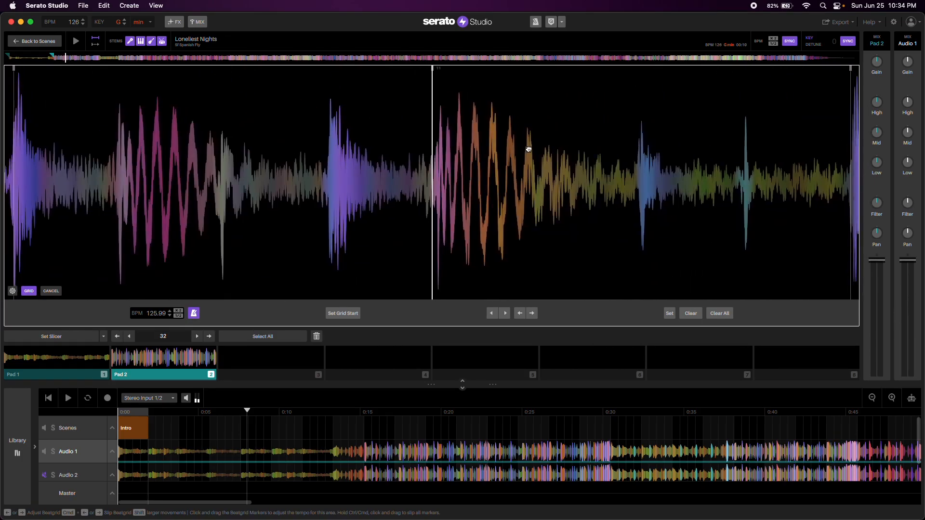
- Move on to the downbeat of bar 17, where the drums thin out, and set a beatgrid marker there
scroll(528, 149, "down", 2)
scroll(528, 148, "down", 2)
left_click_drag(663, 149, 434, 153)
left_click_drag(621, 140, 365, 148)
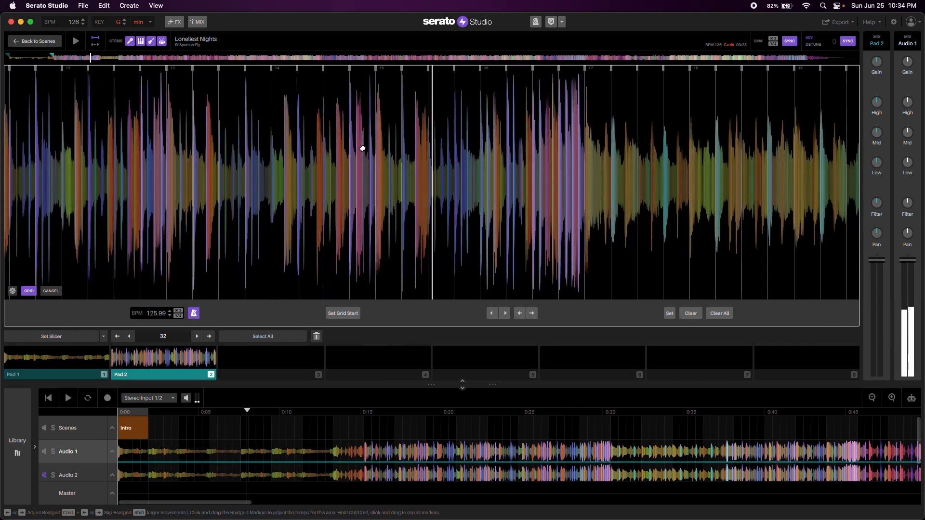
mouse_move(541, 123)
left_mouse_down()
mouse_move(456, 124)
mouse_move(481, 128)
mouse_move(472, 127)
left_mouse_up()
scroll(456, 125, "up", 4)
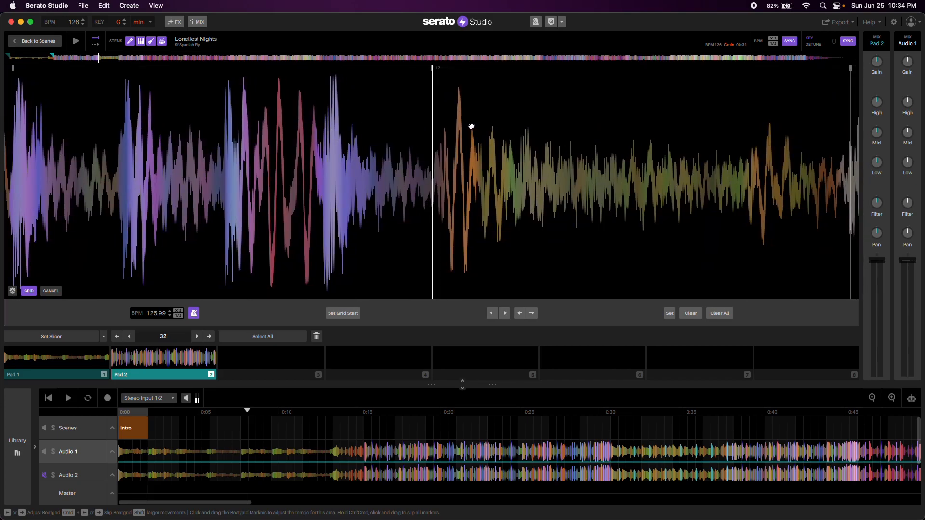
left_click(669, 313)
- Examine the gridlines and drum hits around the bar 17 marker and in the beats just before it
left_click_drag(513, 111, 489, 114)
left_click_drag(466, 153, 489, 156)
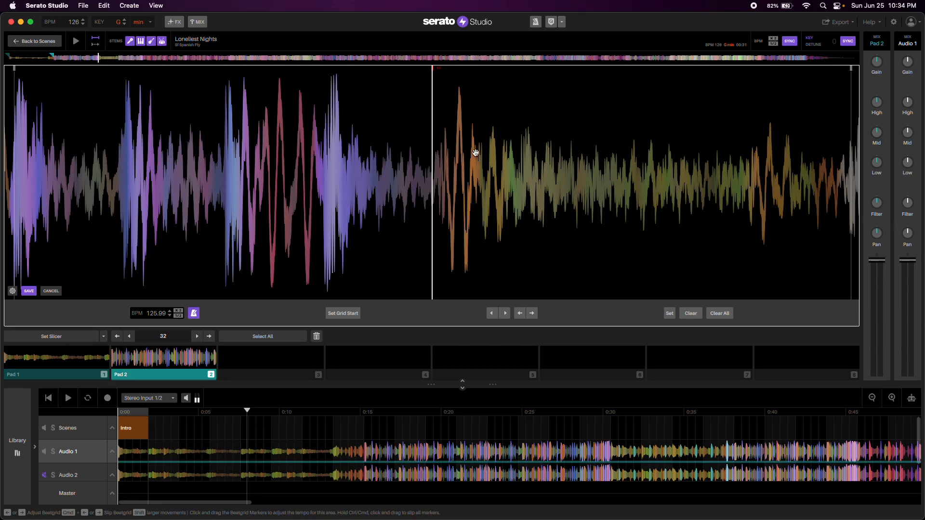
left_click_drag(412, 150, 496, 149)
key("minus")
left_click_drag(417, 121, 486, 124)
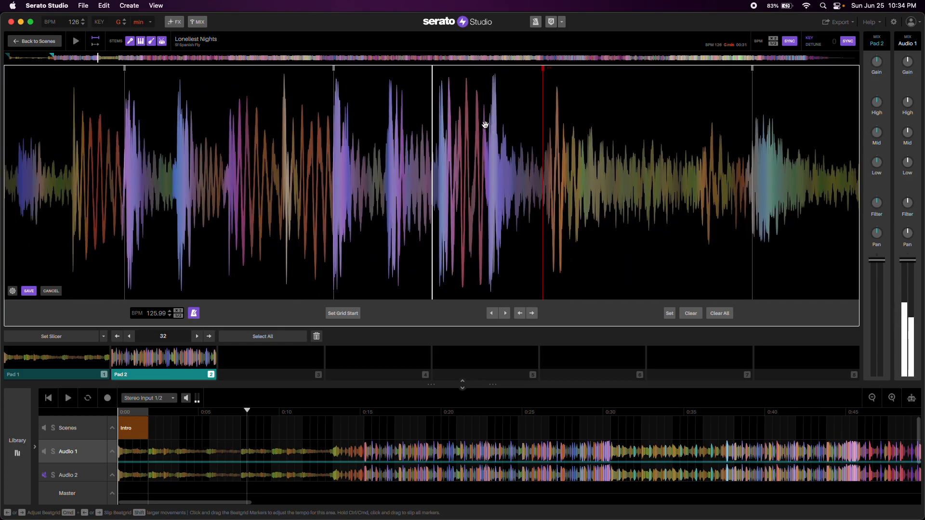
- Return from bar 17 to the Pad 2 cue and examine how the bar 9 gridline matches the first kick's transient
key("minus")
key("minus")
key("minus")
key("minus")
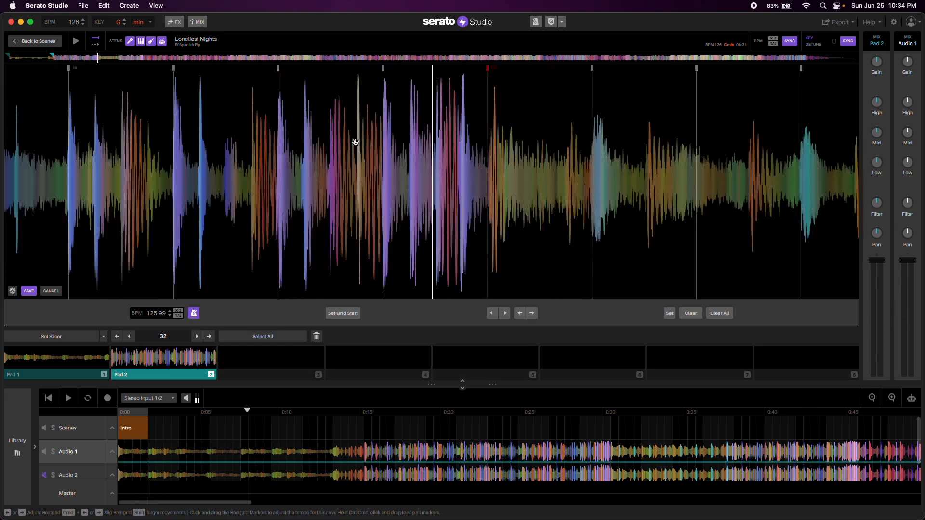
mouse_move(208, 118)
left_mouse_down()
mouse_move(315, 143)
mouse_move(382, 147)
left_mouse_up()
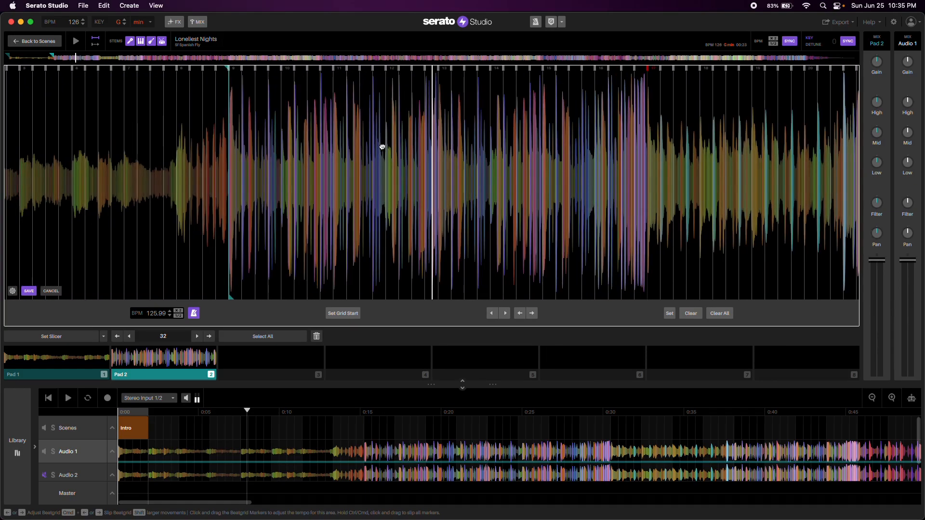
left_click_drag(277, 140, 493, 144)
scroll(465, 147, "up", 5)
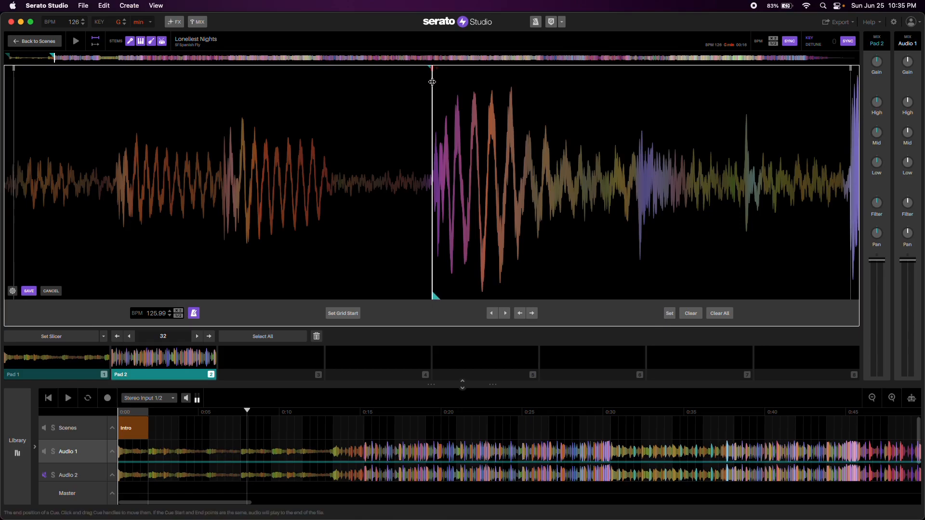
- Try to shift the bar 9 beatgrid line slightly ahead of the Pad 2 cue's kick, and undo the shift
mouse_move(470, 97)
left_mouse_down()
mouse_move(485, 99)
mouse_move(473, 98)
left_mouse_up()
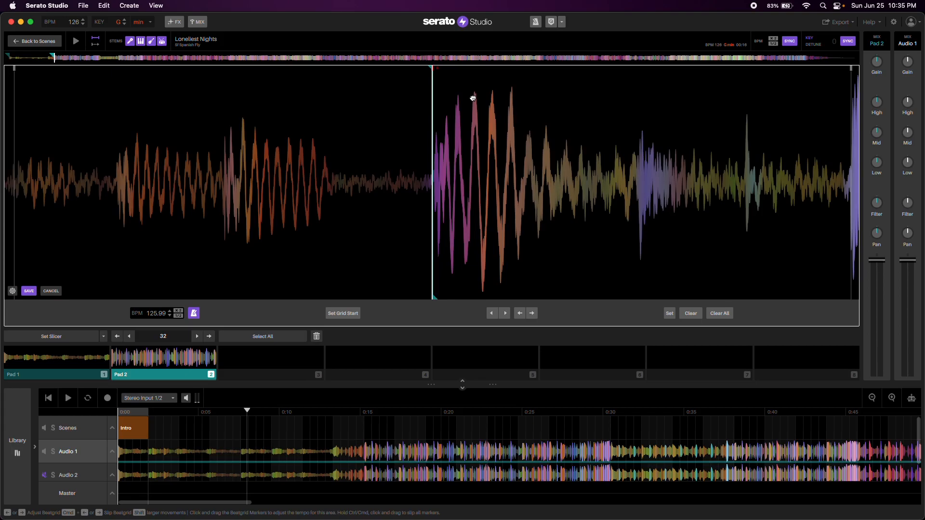
left_click_drag(473, 98, 487, 99)
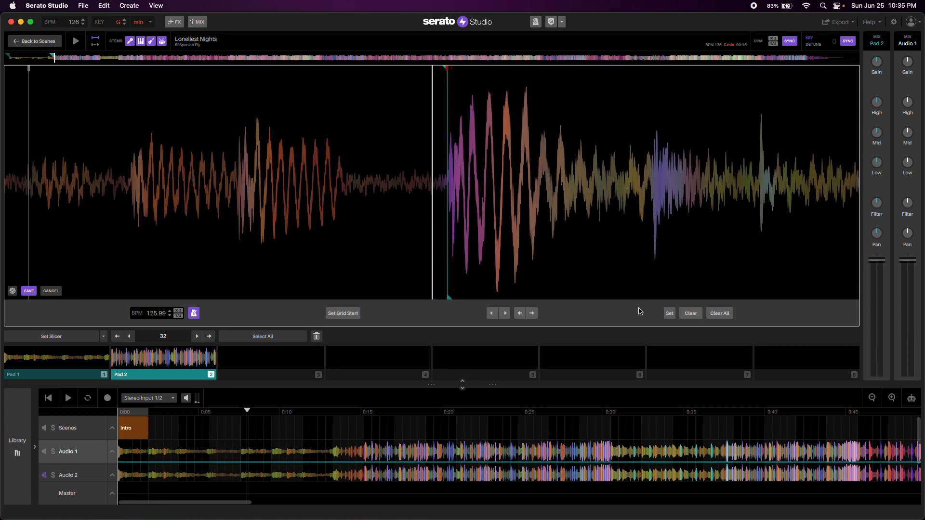
left_click_drag(429, 221, 432, 216)
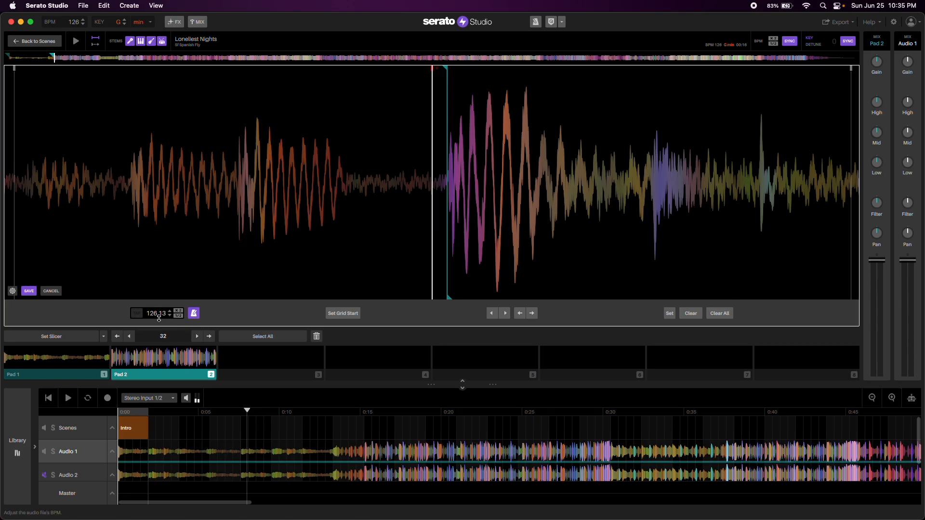
key("super+z")
scroll(233, 286, "down", 3)
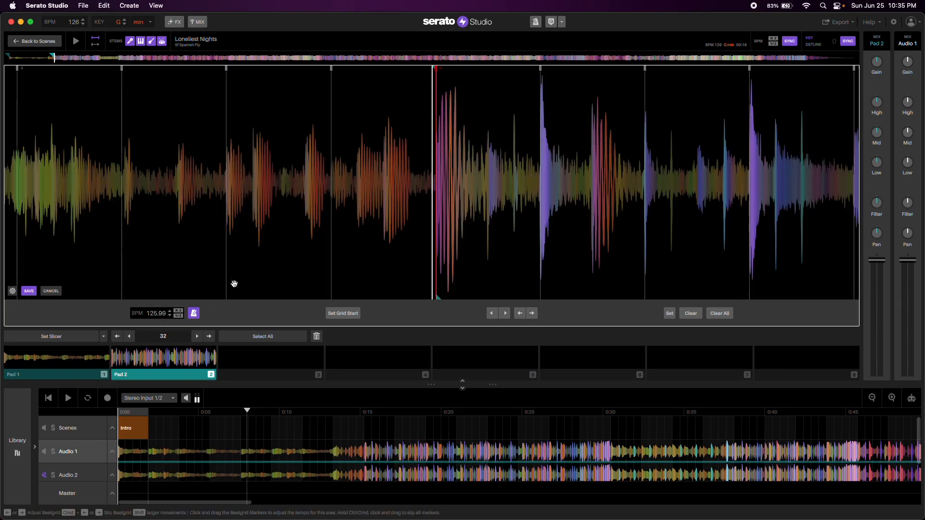
scroll(256, 277, "up", 3)
scroll(484, 213, "up", 3)
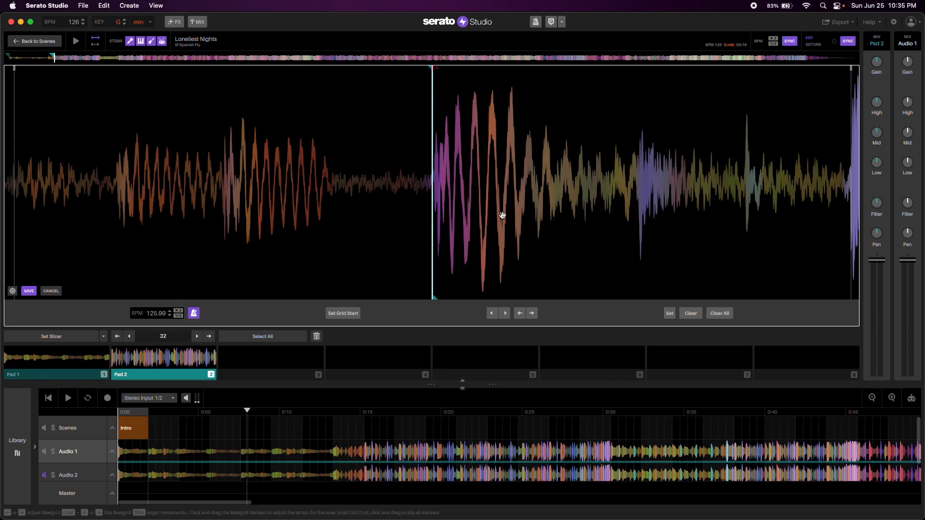
- Survey the beatgrid across the rest of the song, from the Pad 2 cue to around bar 89
scroll(503, 216, "down", 3)
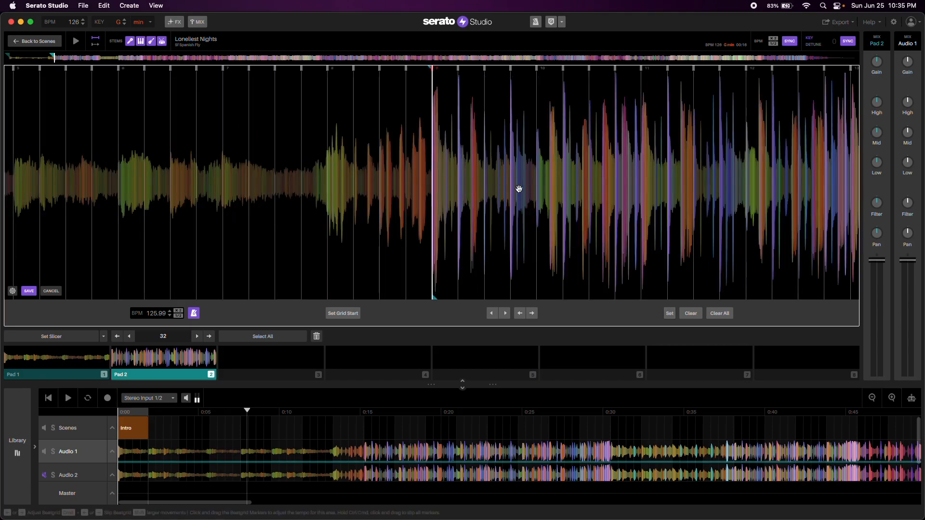
scroll(514, 190, "down", 3)
scroll(594, 179, "right", 5)
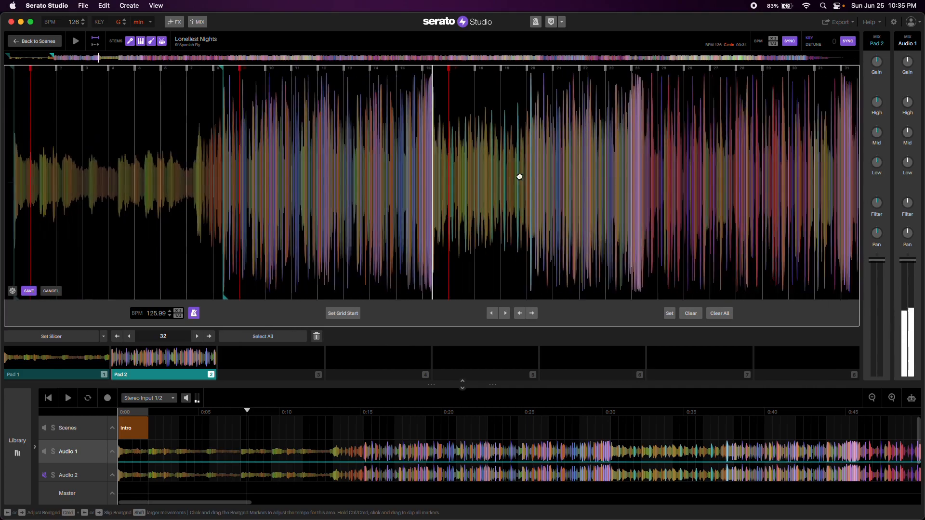
scroll(564, 172, "right", 5)
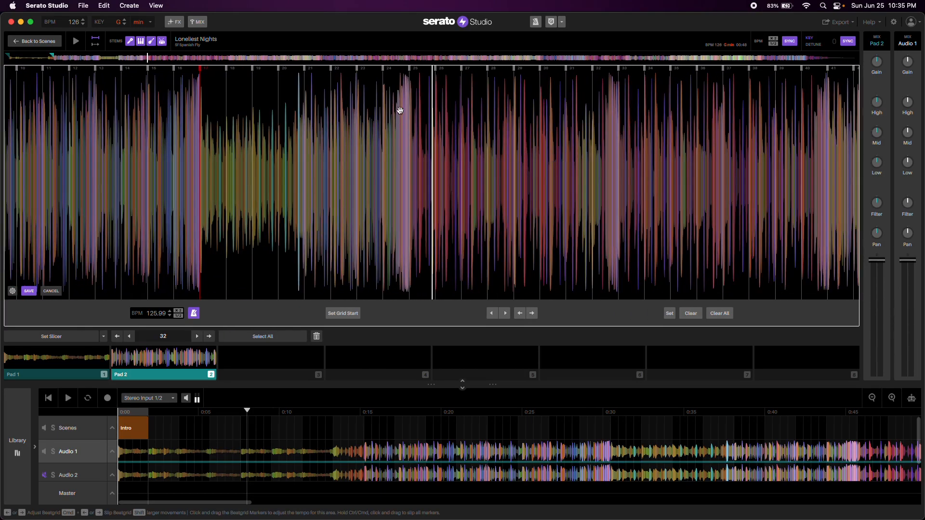
scroll(561, 91, "right", 9)
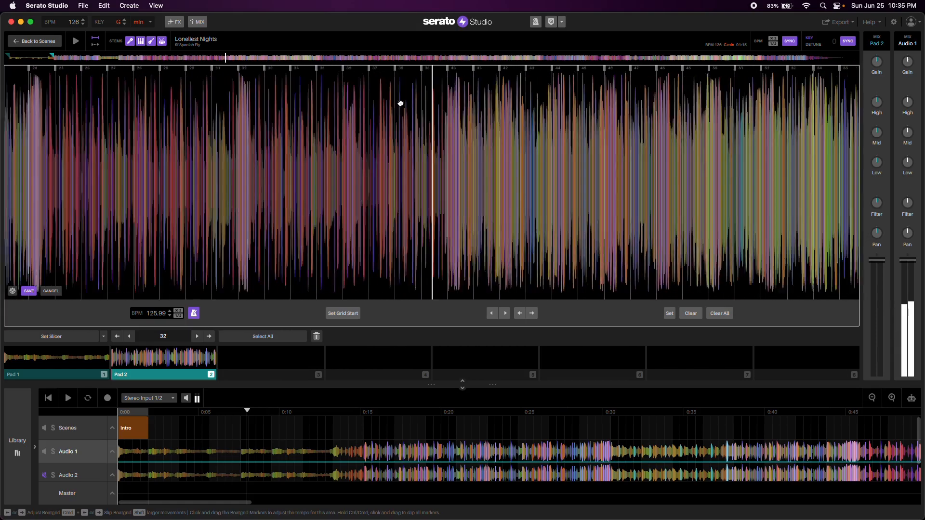
scroll(548, 114, "right", 10)
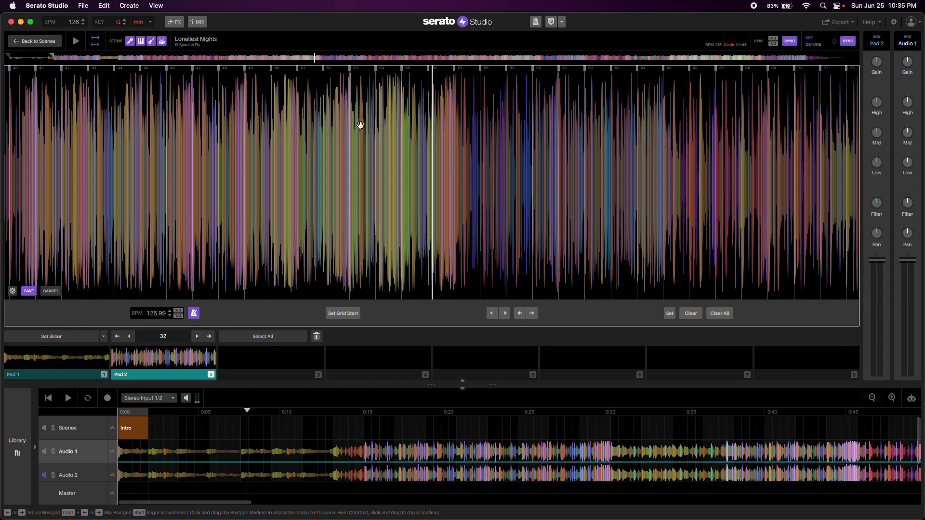
scroll(430, 118, "right", 6)
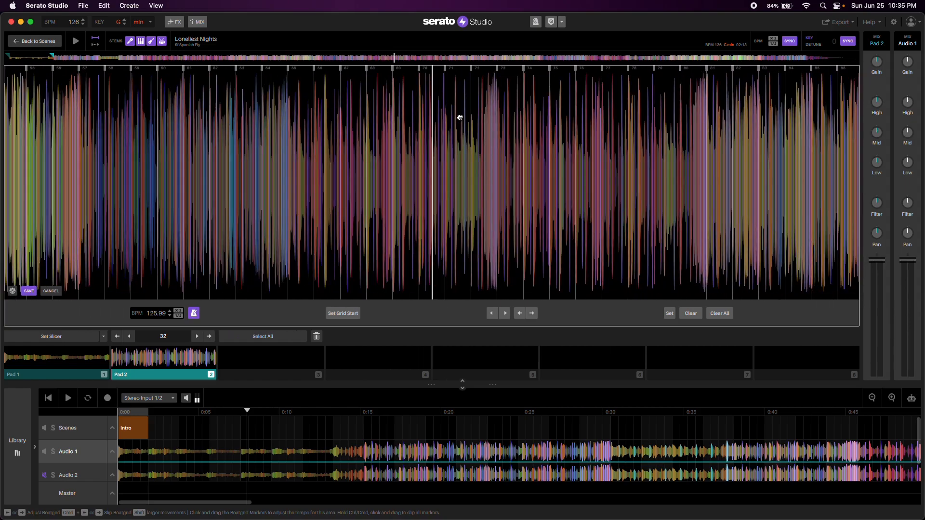
mouse_move(439, 118)
left_mouse_down()
mouse_move(424, 119)
mouse_move(438, 123)
left_mouse_up()
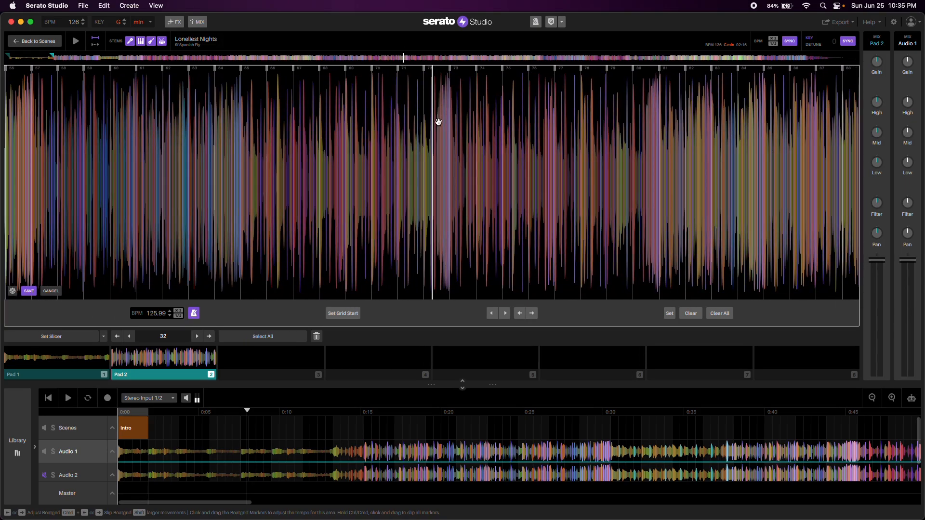
left_click_drag(675, 133, 380, 141)
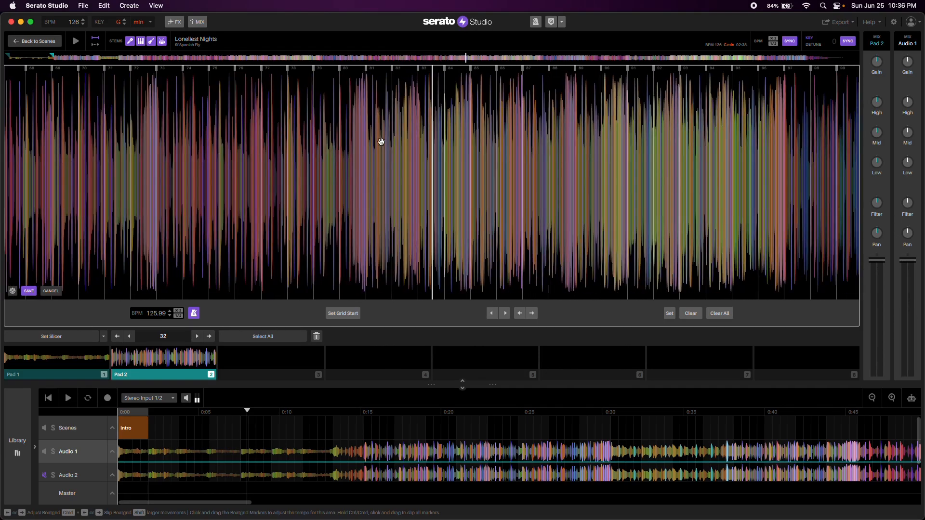
left_click_drag(526, 129, 391, 129)
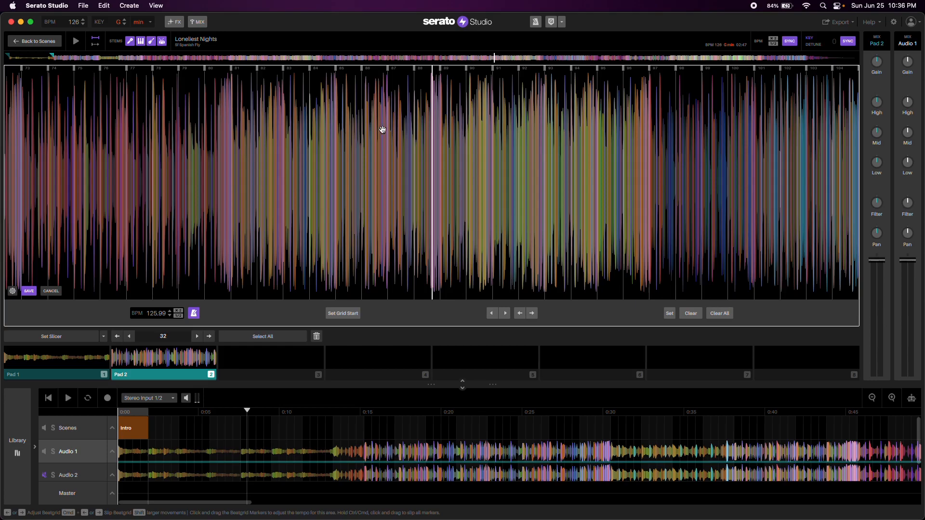
- Examine how the gridlines match the drum hits at the downbeat of bar 81 and in the surrounding bars
left_click_drag(281, 145, 507, 175)
scroll(470, 169, "up", 4)
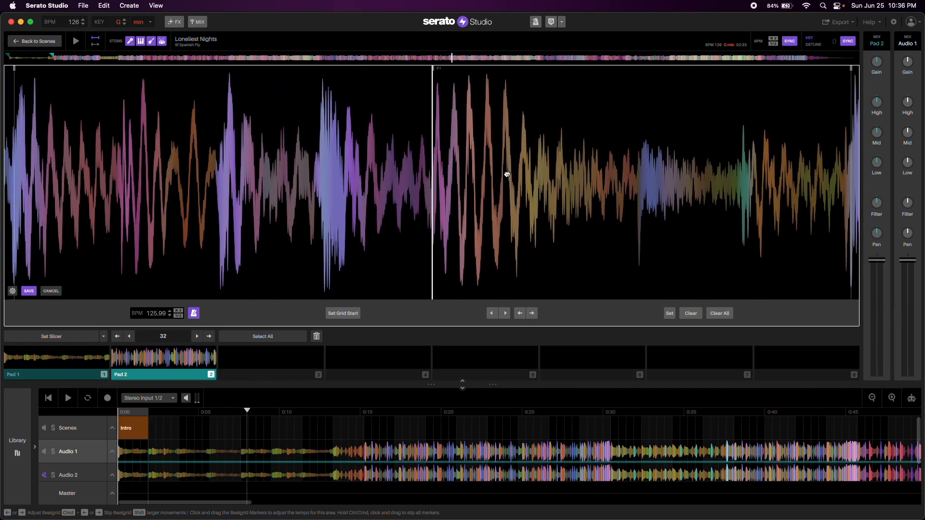
scroll(506, 173, "down", 3)
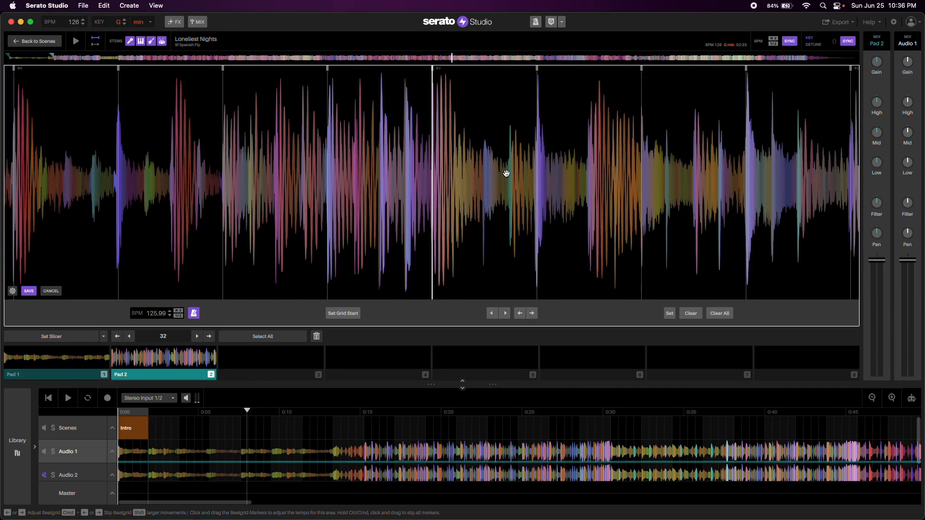
scroll(505, 173, "down", 3)
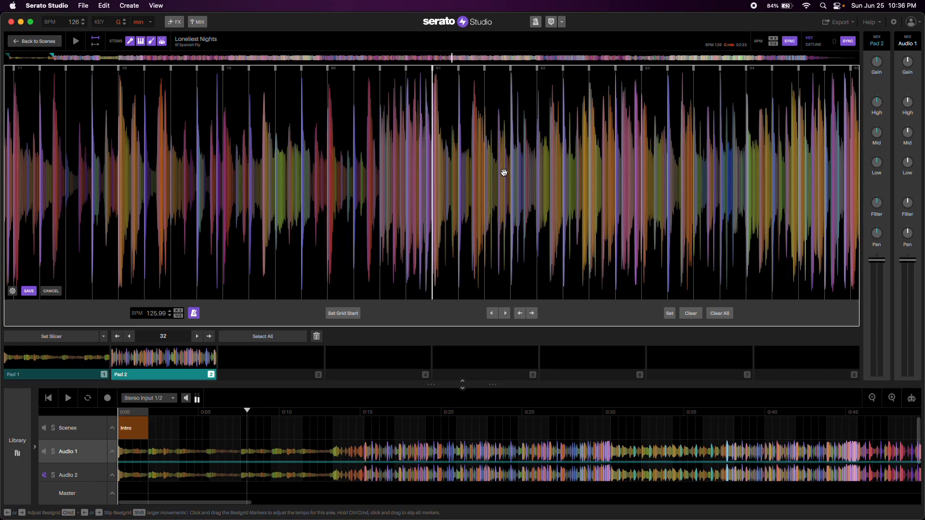
- Save the beatgrid changes to the audio file and close grid editing
scroll(504, 173, "down", 5)
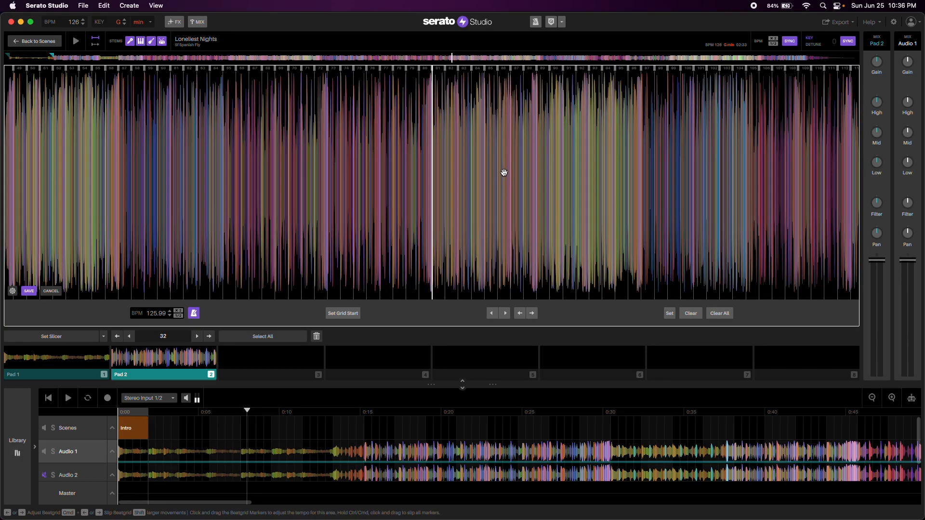
scroll(692, 186, "right", 10)
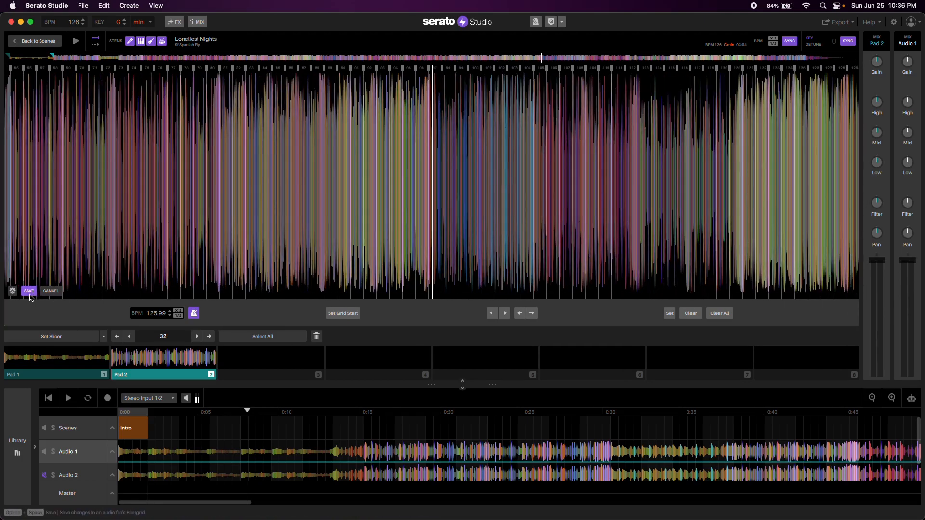
left_click(29, 291)
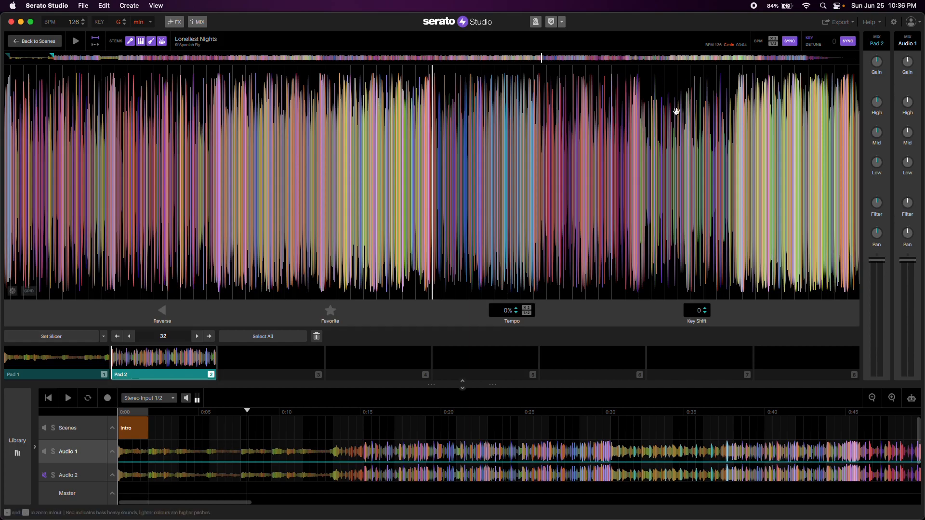
- Review the waveform sections through to the fade-out ending, and return to the song's opening section after the Pad 2 cue
left_click_drag(794, 113, 501, 124)
left_click_drag(660, 125, 363, 164)
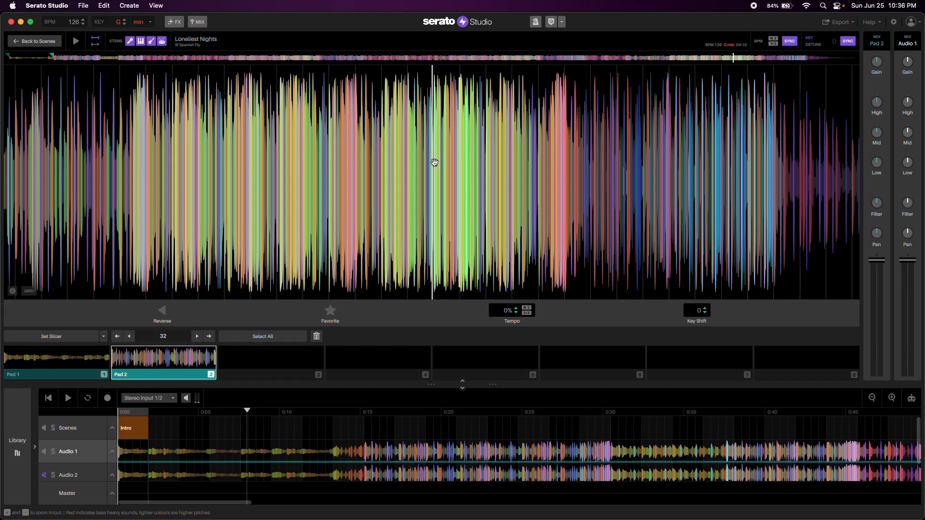
left_click_drag(557, 175, 299, 167)
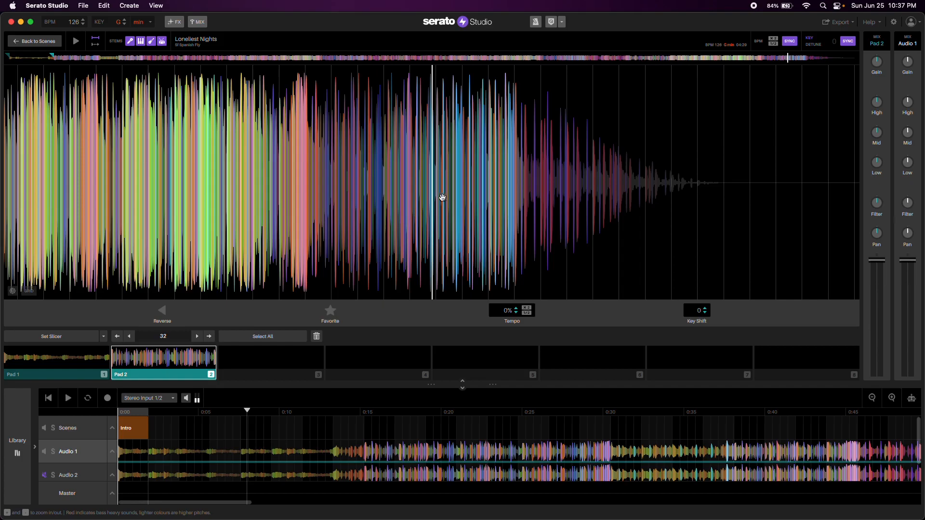
mouse_move(336, 204)
left_mouse_down()
mouse_move(544, 207)
mouse_move(474, 196)
mouse_move(530, 196)
left_mouse_up()
left_click_drag(316, 195, 541, 196)
left_click_drag(273, 196, 594, 201)
left_click_drag(102, 193, 553, 183)
left_click_drag(421, 186, 445, 184)
left_click_drag(528, 183, 384, 183)
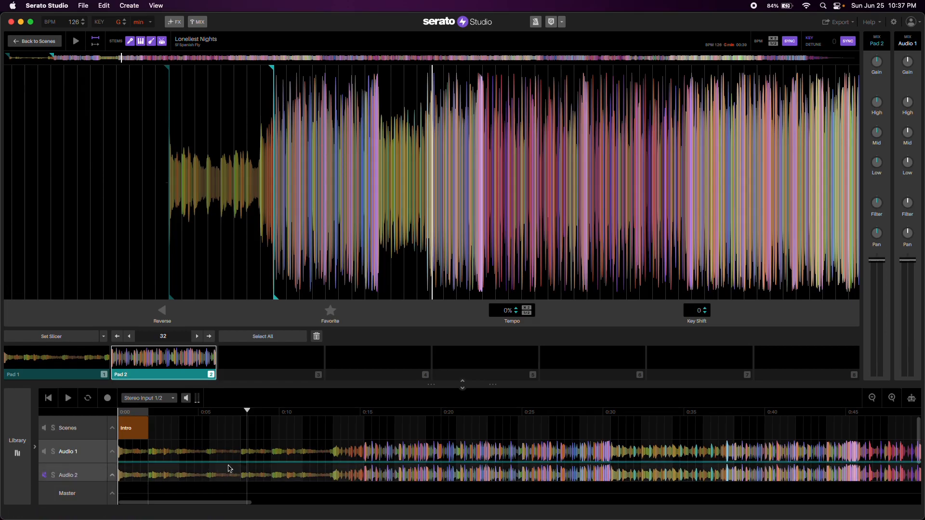
- Select the Audio 1 track and isolate its drums stem
left_click(80, 470)
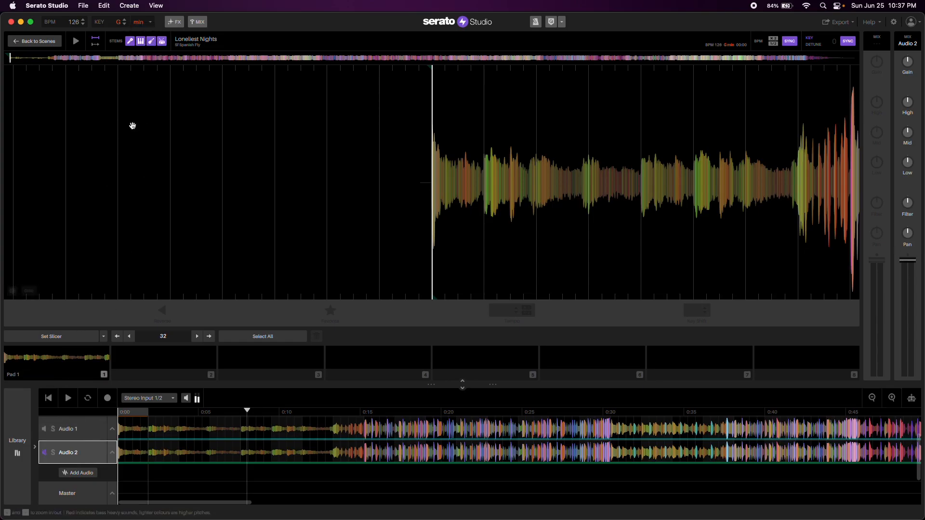
left_click(72, 429)
left_click(161, 41, "shift")
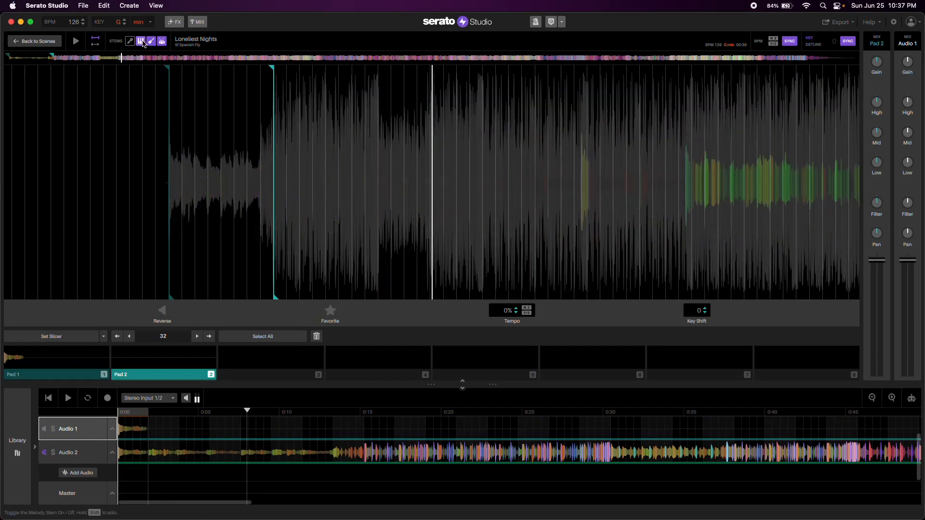
- Inspect the isolated drum hits in the middle of the song and audition the drums from the Pad 2 cue
left_click_drag(547, 195, 192, 183)
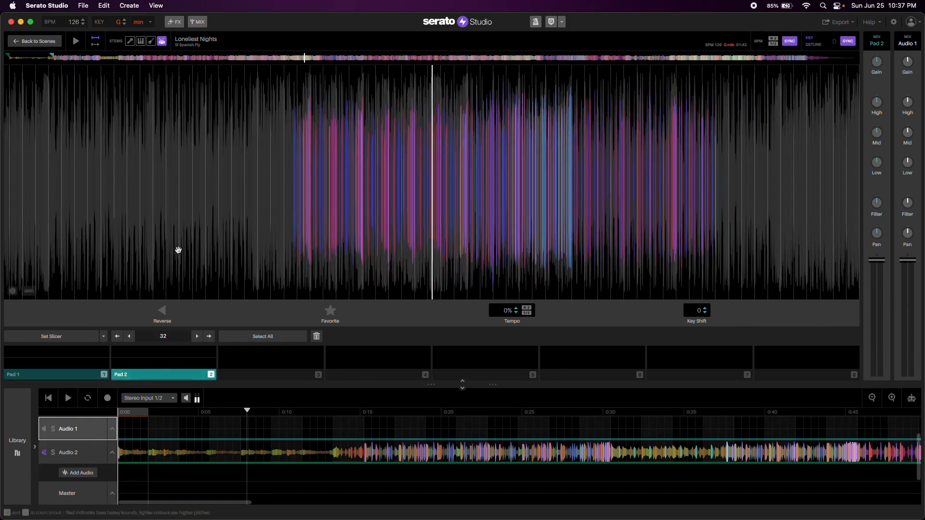
mouse_move(412, 180)
left_mouse_down()
mouse_move(365, 179)
mouse_move(553, 186)
mouse_move(545, 184)
left_mouse_up()
scroll(516, 190, "up", 6)
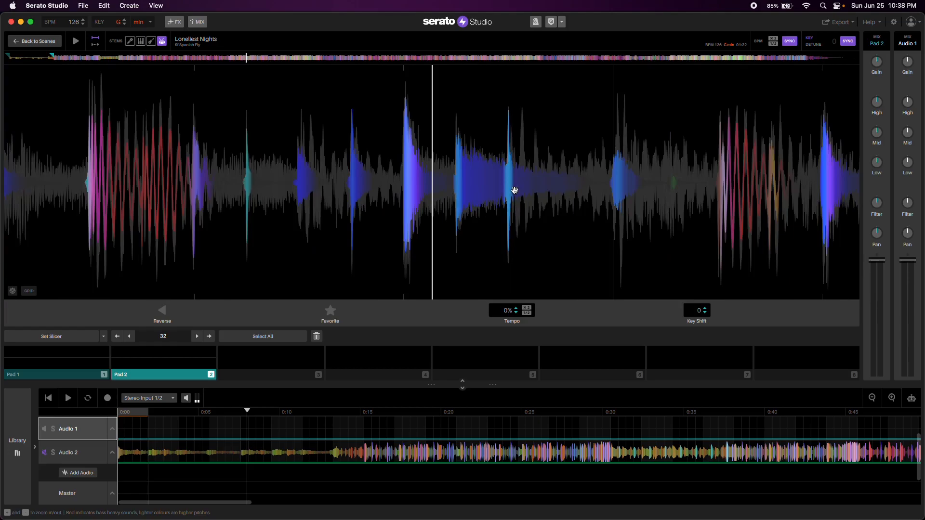
left_click(143, 381)
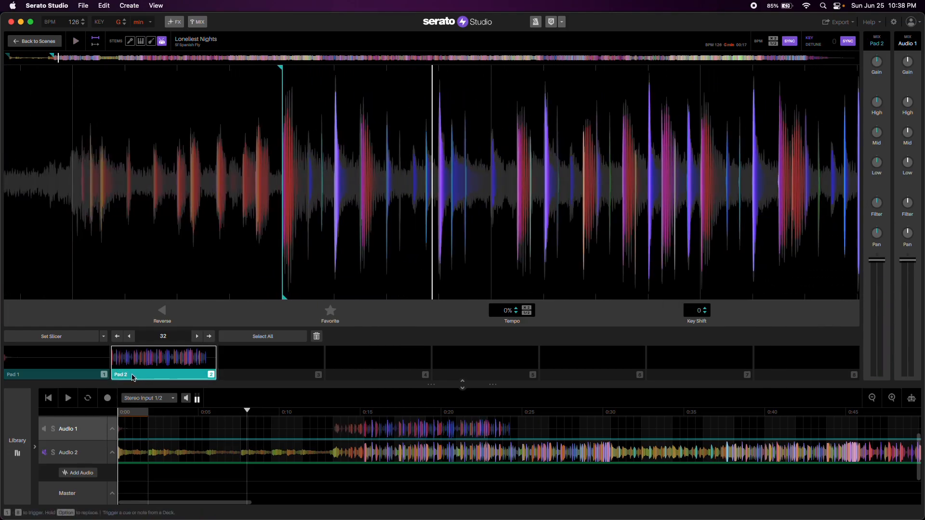
left_click(133, 377)
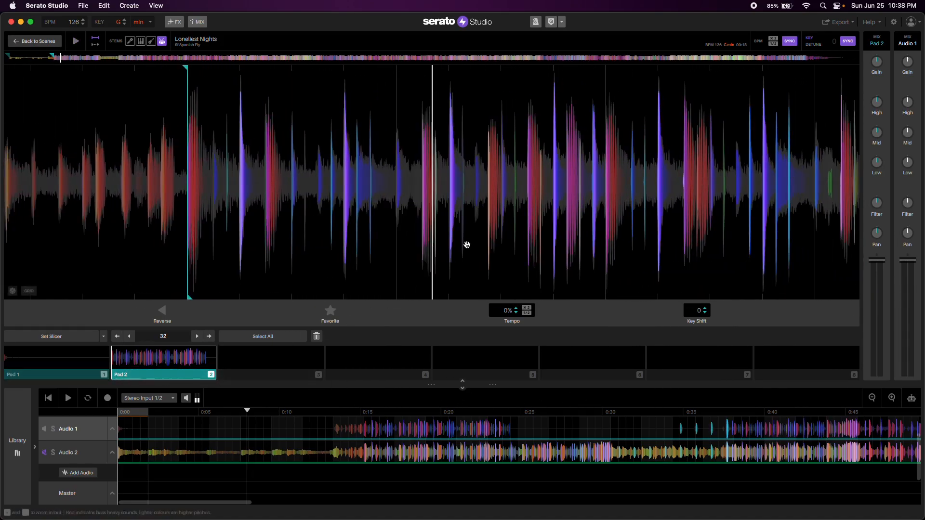
- Delete the existing clip from Audio 1 in the timeline and trigger the isolated drums at the Pad 2 cue
left_click(333, 429)
left_click(328, 446)
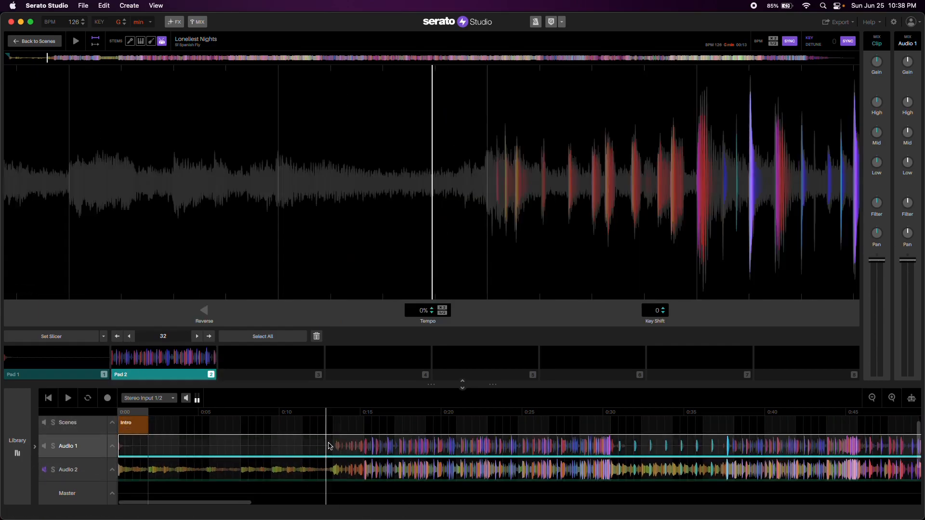
key("BackSpace")
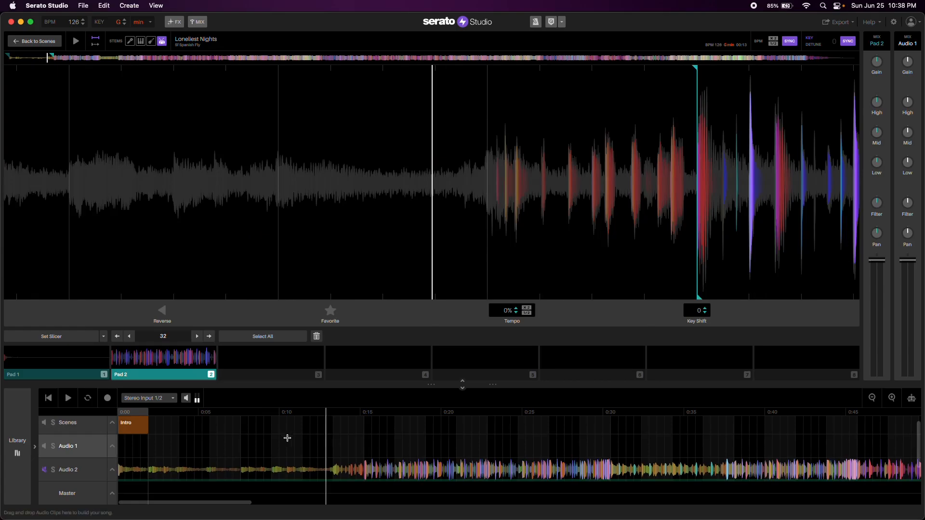
left_click(128, 374)
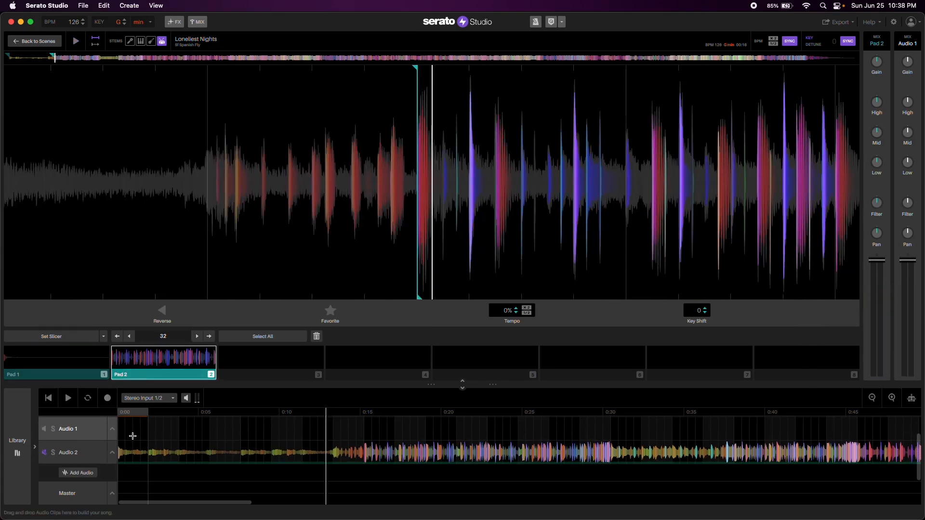
- Enlarge the song timeline area below the deck and make the Audio 1 and Audio 2 tracks taller
left_click(463, 383)
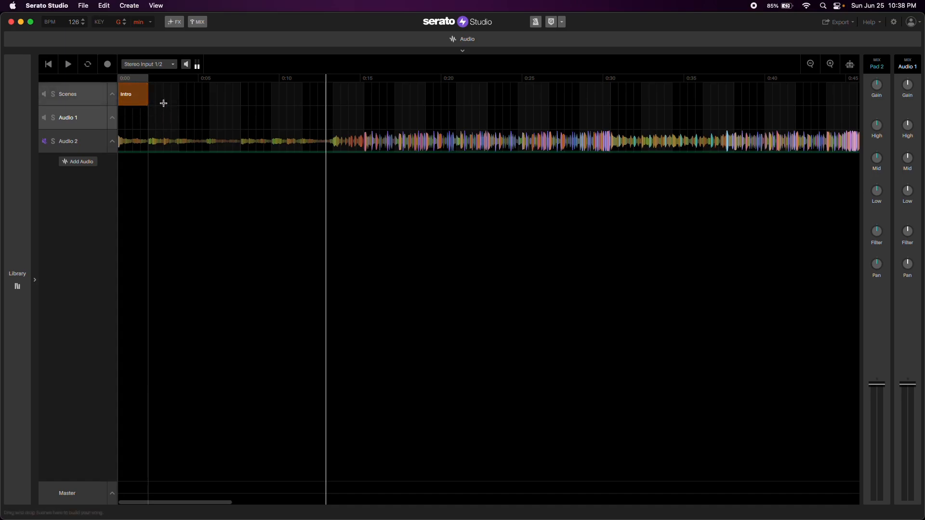
left_click(462, 52)
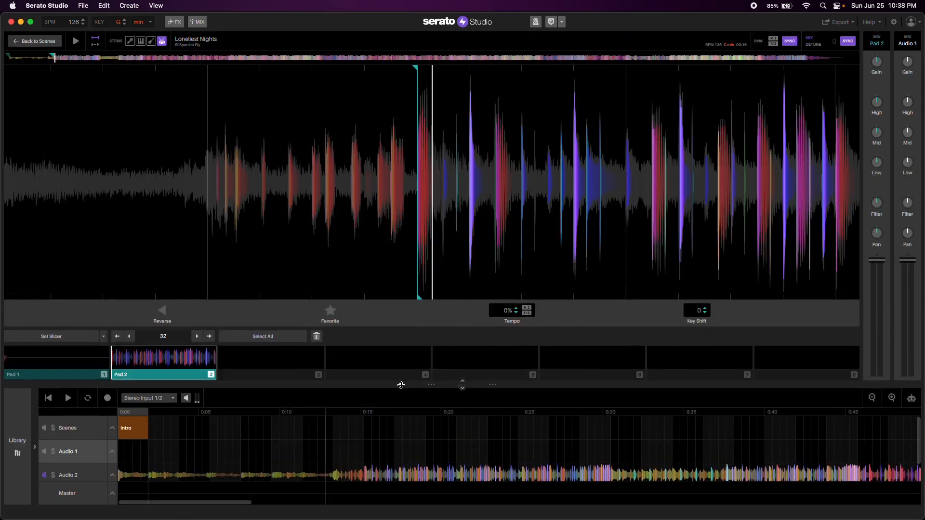
left_click_drag(402, 385, 404, 259)
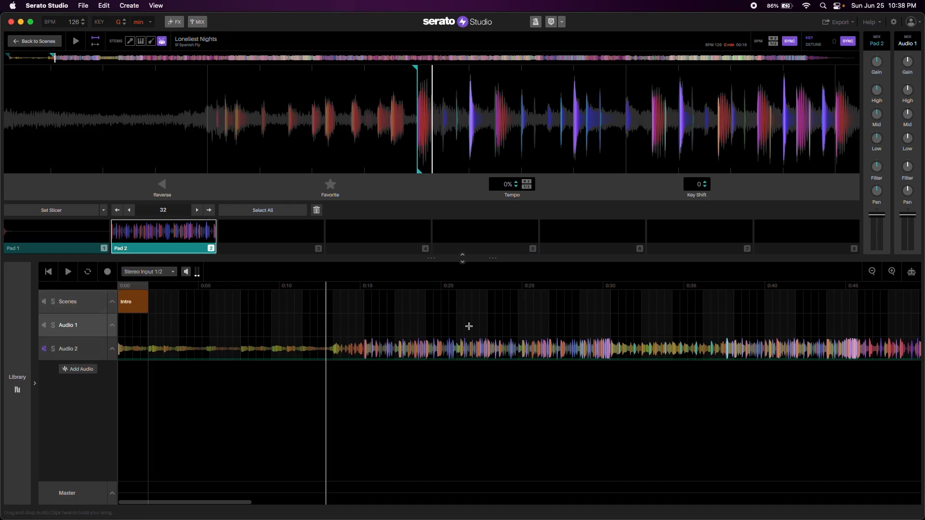
left_click_drag(405, 258, 404, 224)
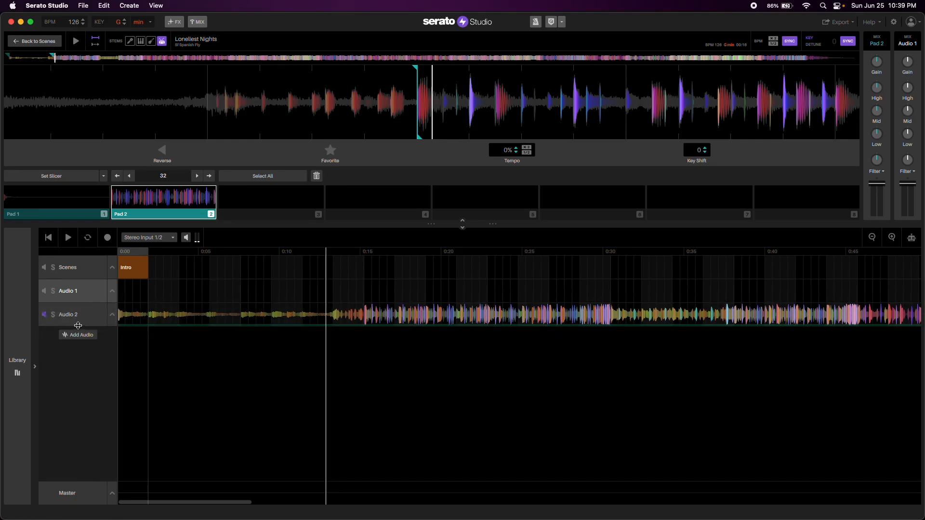
mouse_move(78, 326)
left_mouse_down()
mouse_move(80, 384)
mouse_move(79, 336)
left_mouse_up()
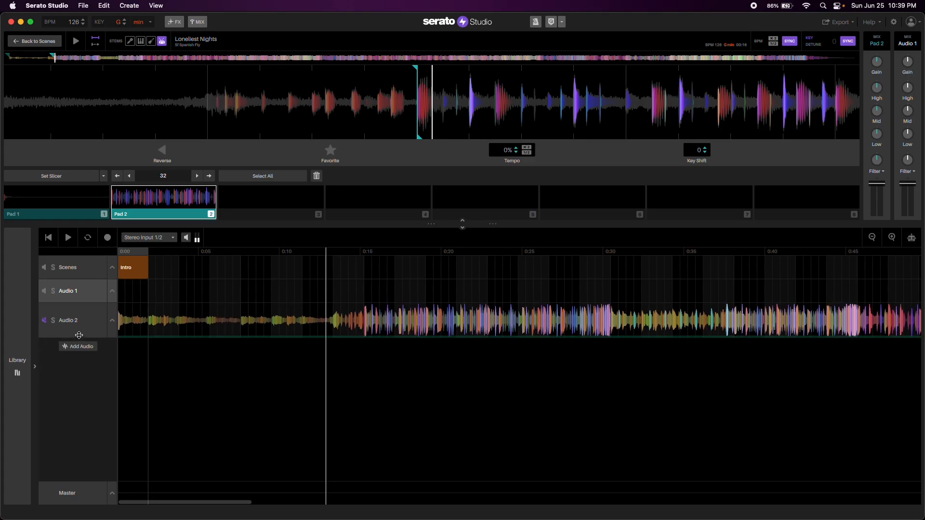
left_click_drag(79, 302, 79, 314)
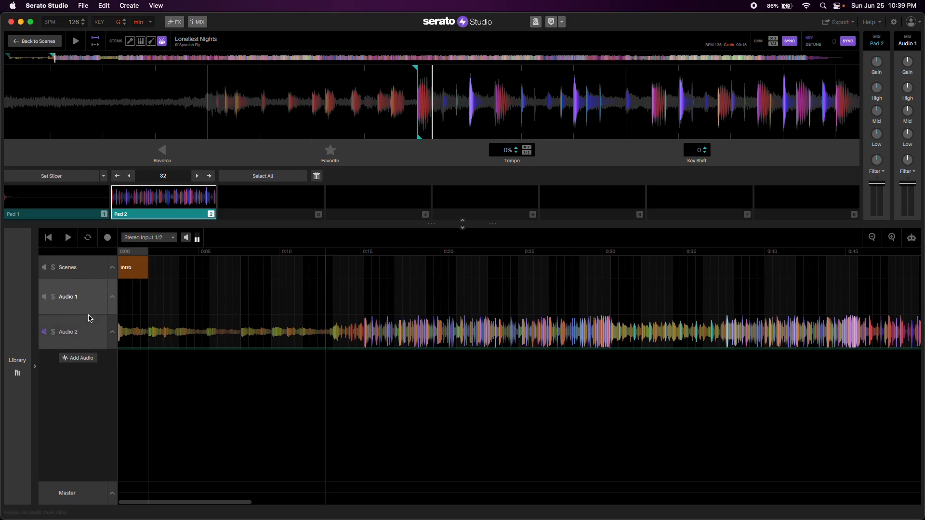
- Examine the Audio 2 waveform at several timeline zoom levels, from close detail to the full song, and return to the song start
left_click(891, 238)
left_click(892, 238)
left_click(872, 237)
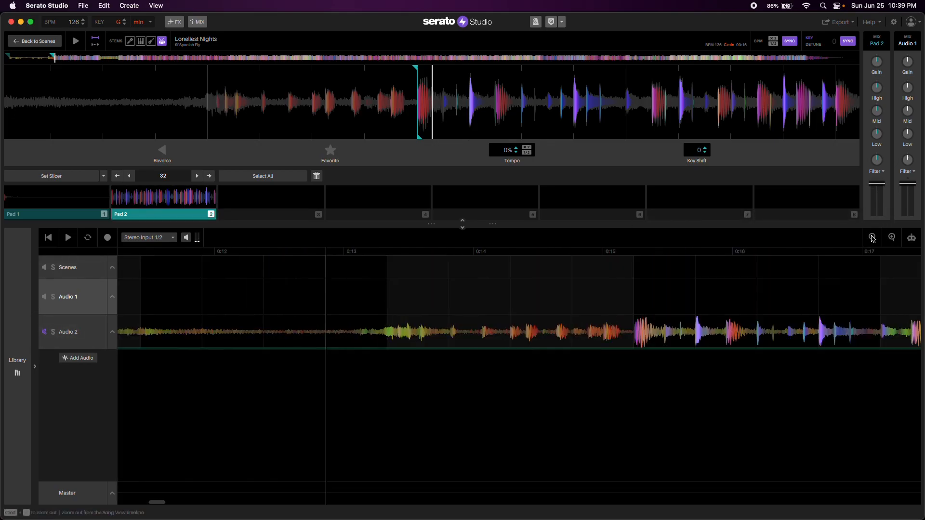
left_click(872, 238)
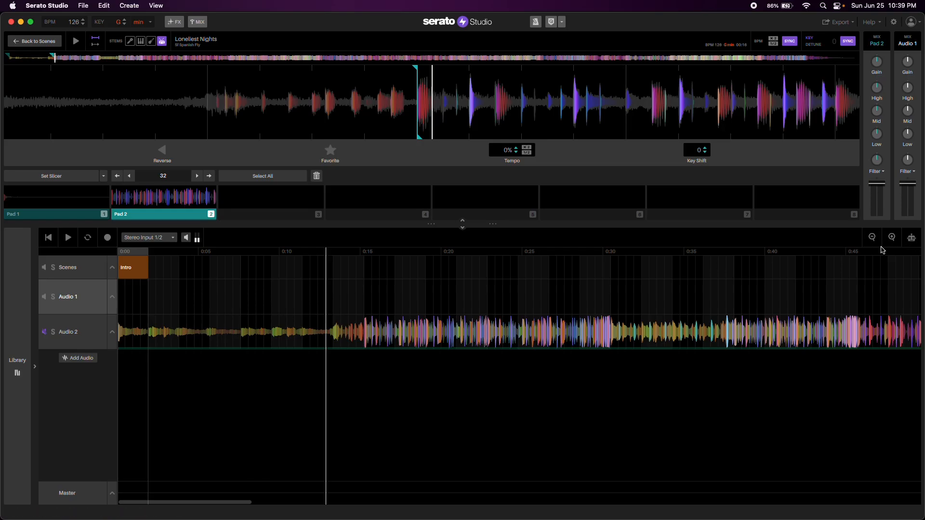
key("super+minus")
key("super+minus")
key("super+minus")
key("super+equal")
key("super+equal")
key("super+equal")
key("super+equal")
key("super+equal")
key("super+minus")
key("super+minus")
key("super+minus")
key("super+minus")
key("super+minus")
left_click(874, 242)
left_click(892, 240)
left_click(873, 240)
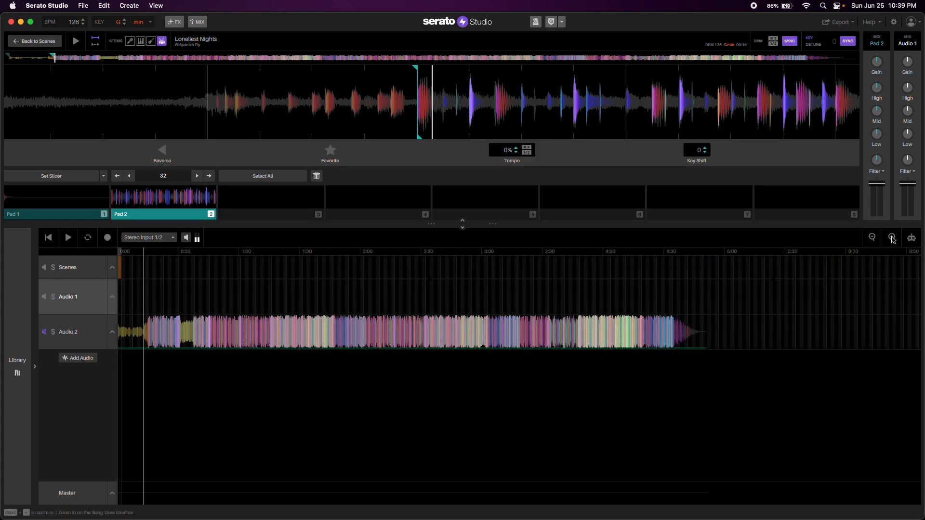
left_click(893, 239)
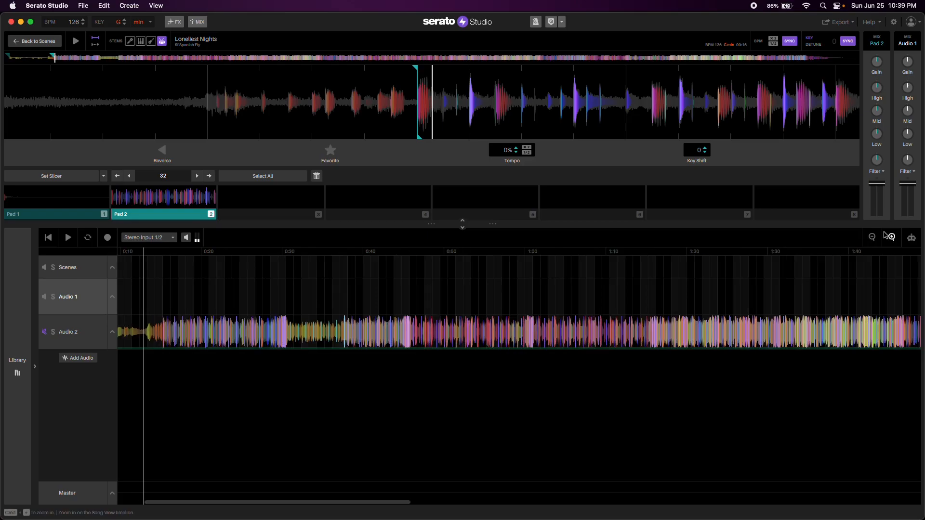
scroll(335, 390, "left", 3)
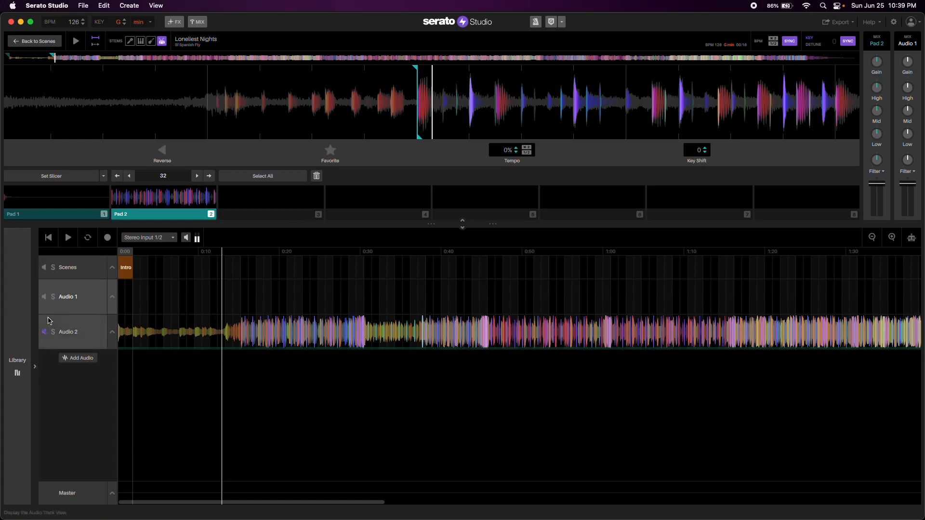
- Audition the isolated drums repeatedly from the Pad 2 cue and check where the cue sits on the waveform
left_click(132, 214)
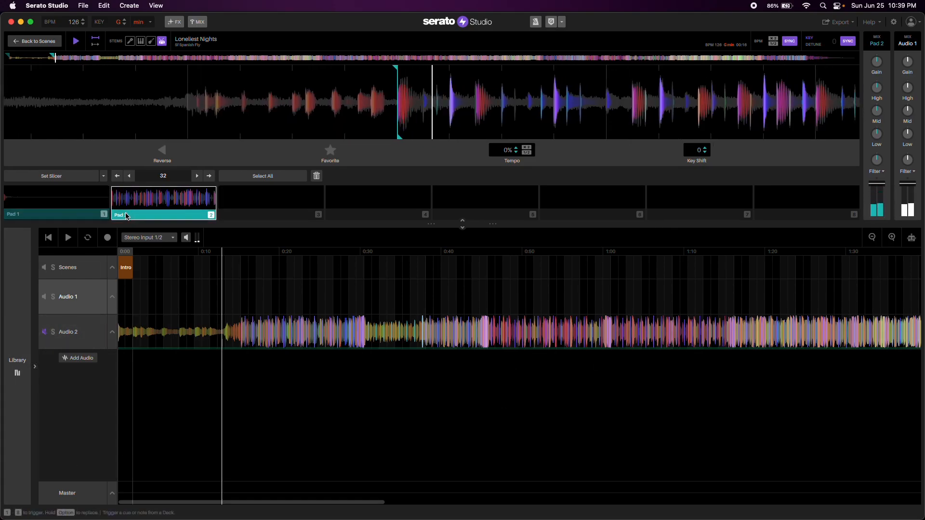
left_click(128, 213)
left_click(128, 213)
left_click(129, 213)
left_click(131, 213)
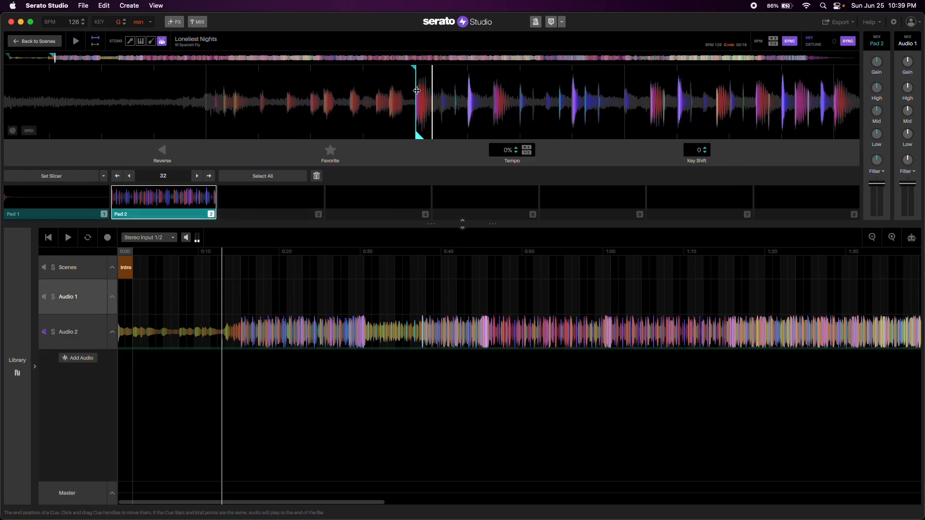
left_click(146, 216)
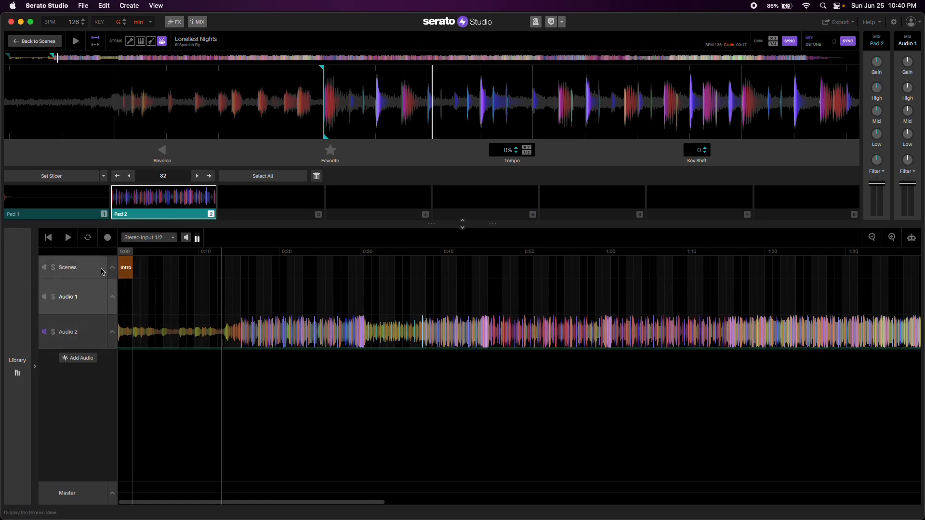
- Look at the Intro scene's drum sequencer and return to the Audio 1 track's deck
left_click(81, 272)
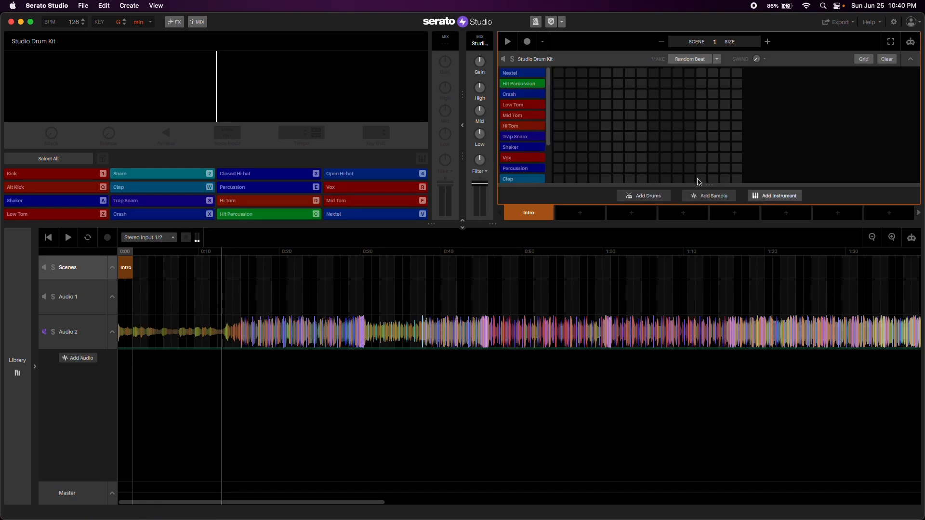
left_click(582, 125)
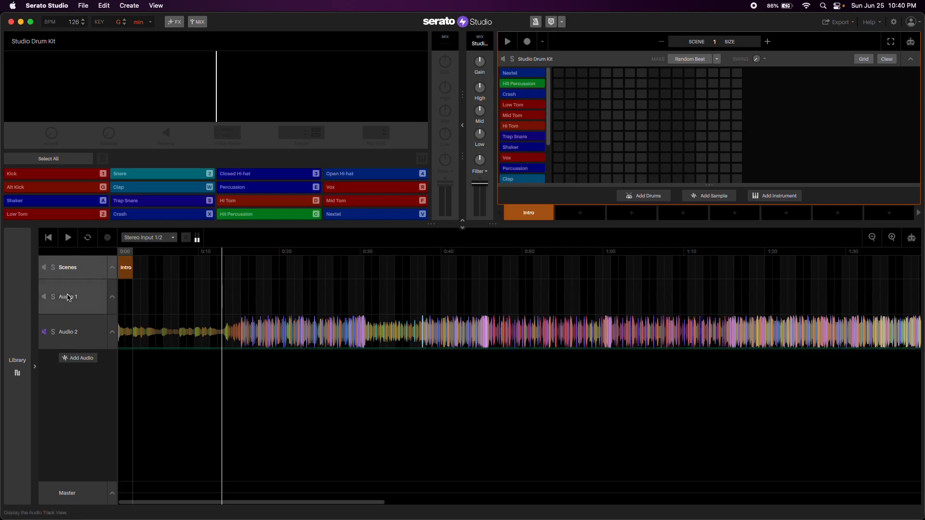
left_click(72, 328)
left_click(76, 297)
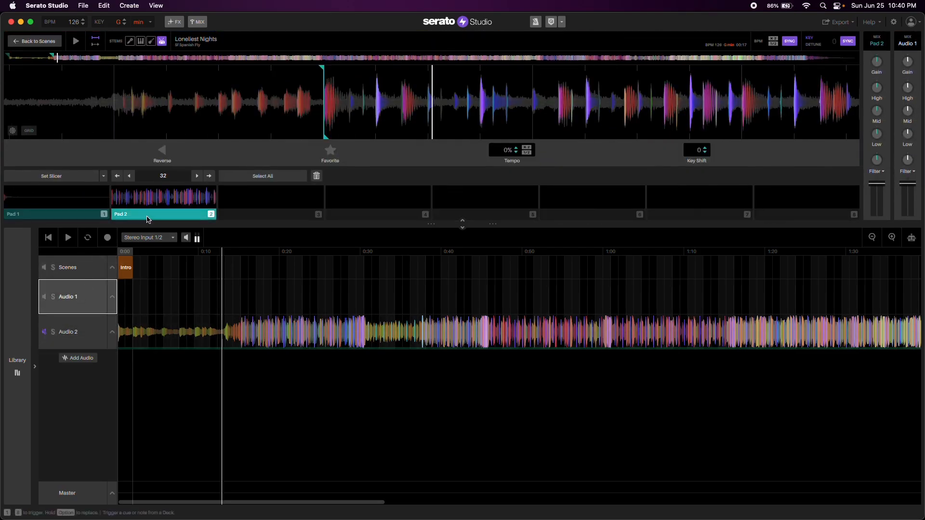
- Place the Pad 2 drums as a clip at the start of Audio 1 and play the song briefly from the beginning
left_click(136, 214)
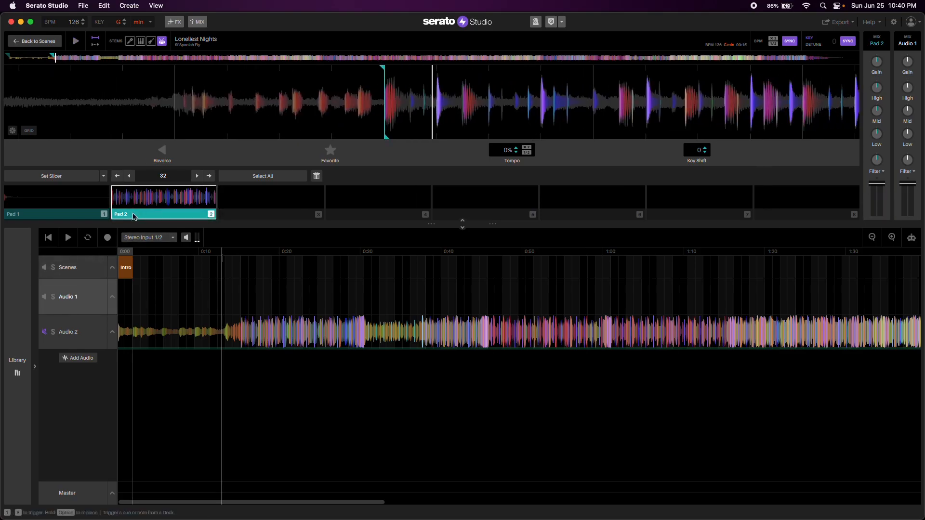
left_click_drag(128, 215, 135, 306)
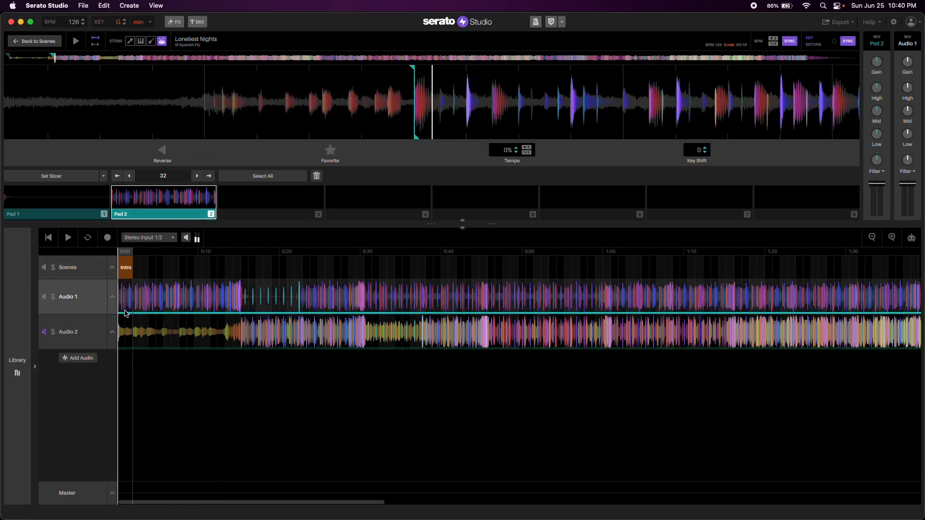
left_click(120, 373)
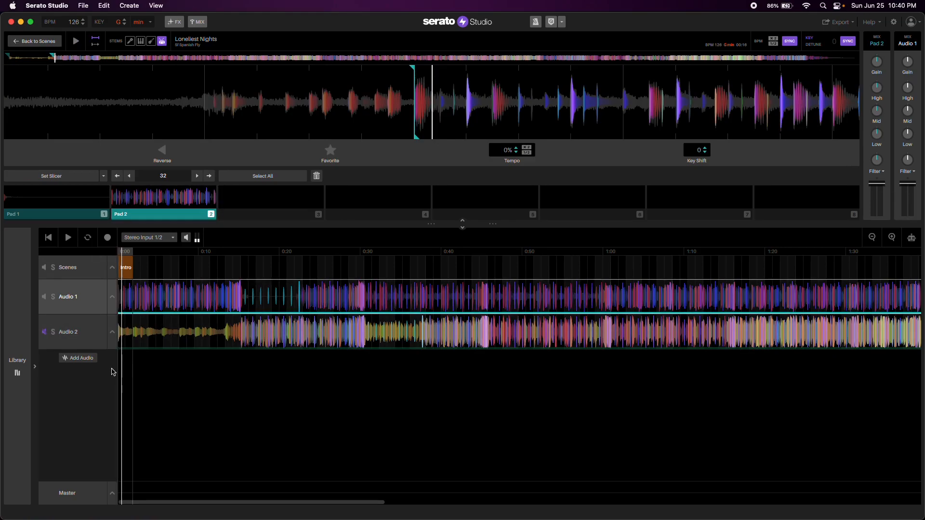
left_click(118, 366)
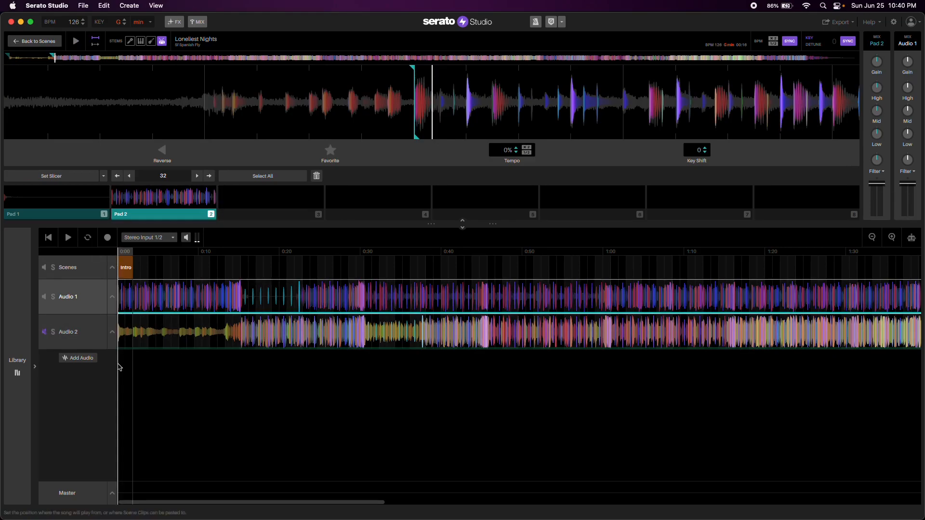
key("space")
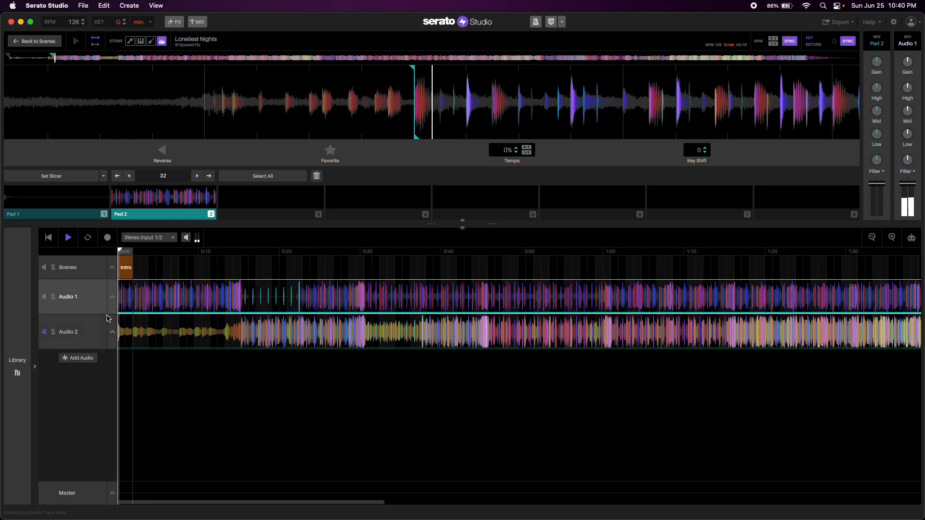
key("space")
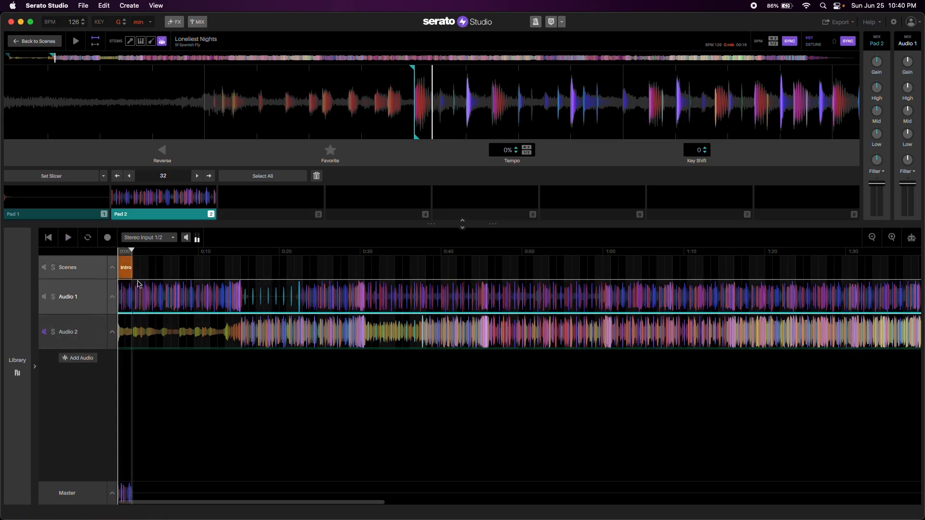
- Delete the Intro clip from the Scenes track and return to the Audio 1 track with a closer timeline view
left_click(124, 266)
key("Delete")
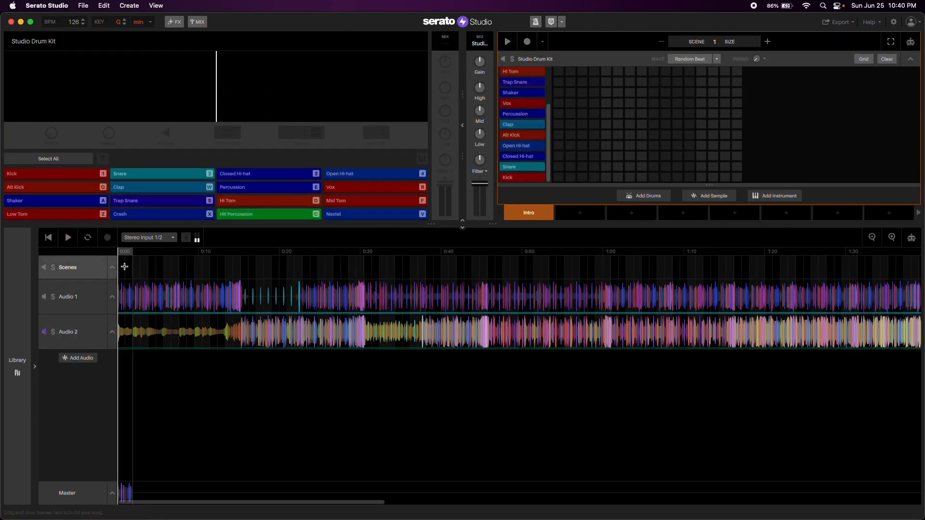
left_click(86, 297)
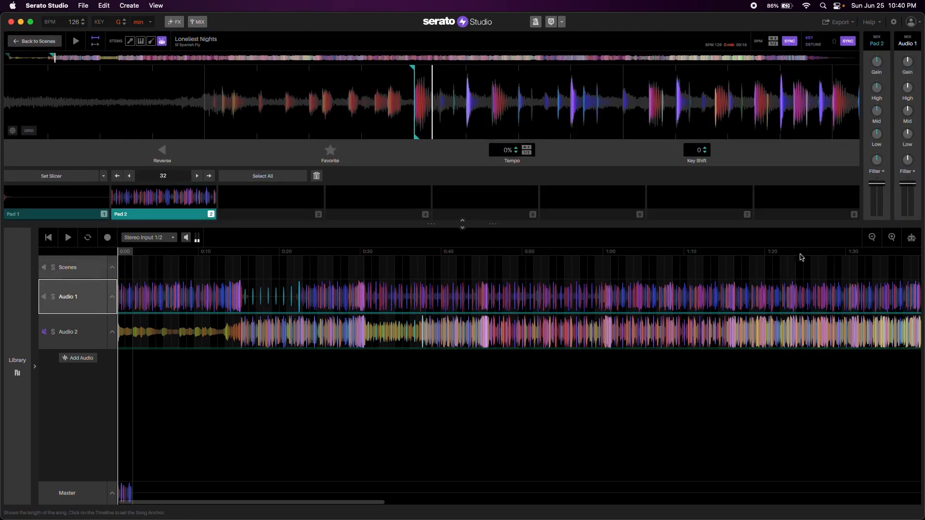
left_click(891, 237)
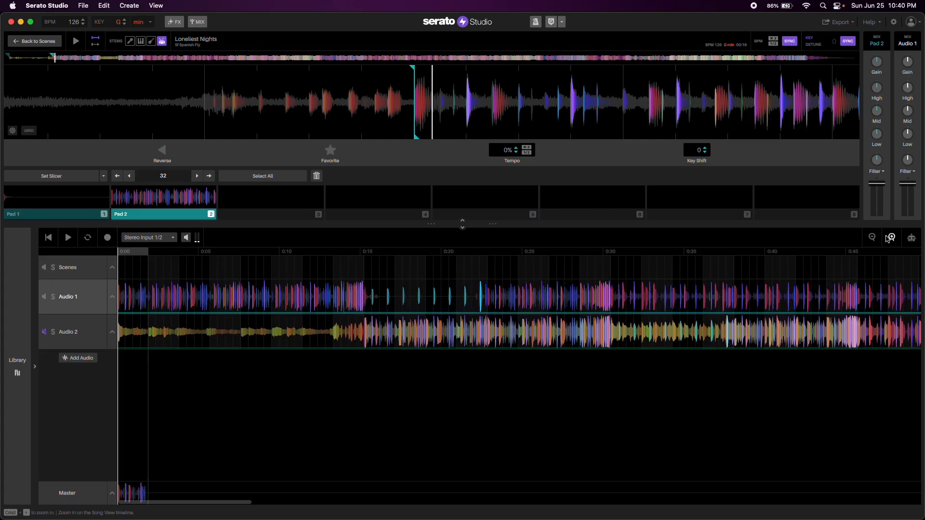
- Widen the track headers and split the Audio 1 drum clip at about 0:15, where the sparse hits begin
left_click(126, 263)
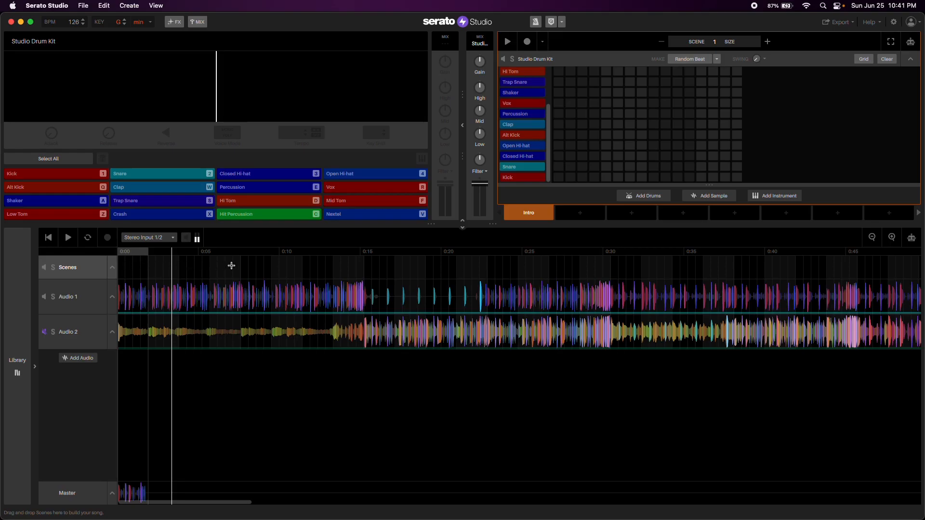
left_click(119, 305)
left_click(322, 291)
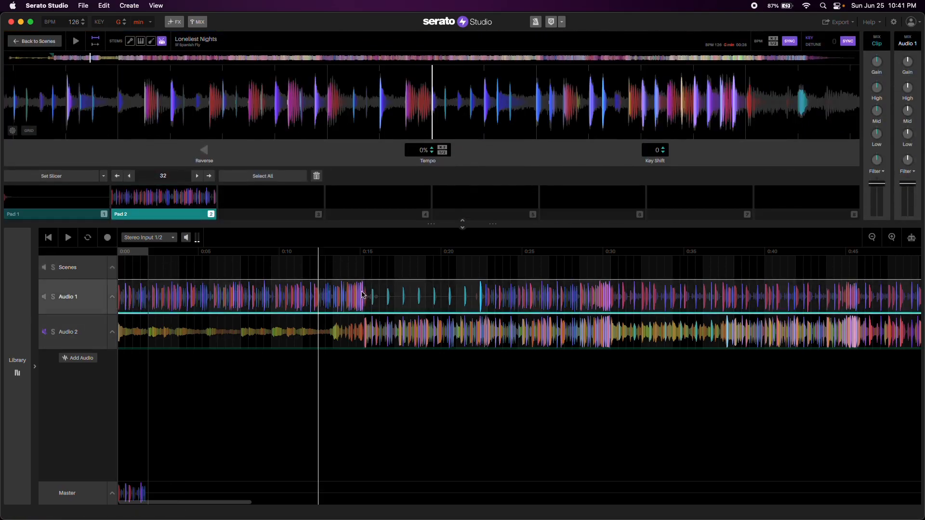
left_click(364, 294)
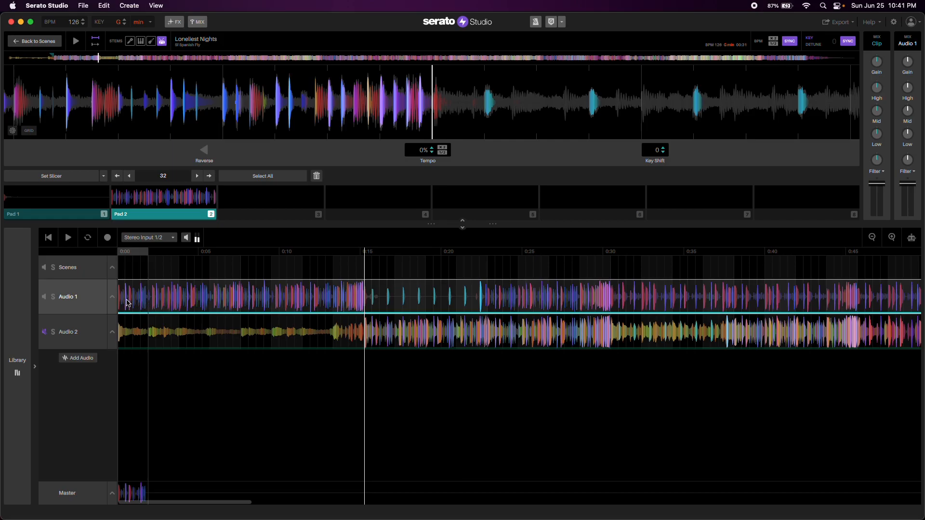
left_click_drag(118, 304, 143, 304)
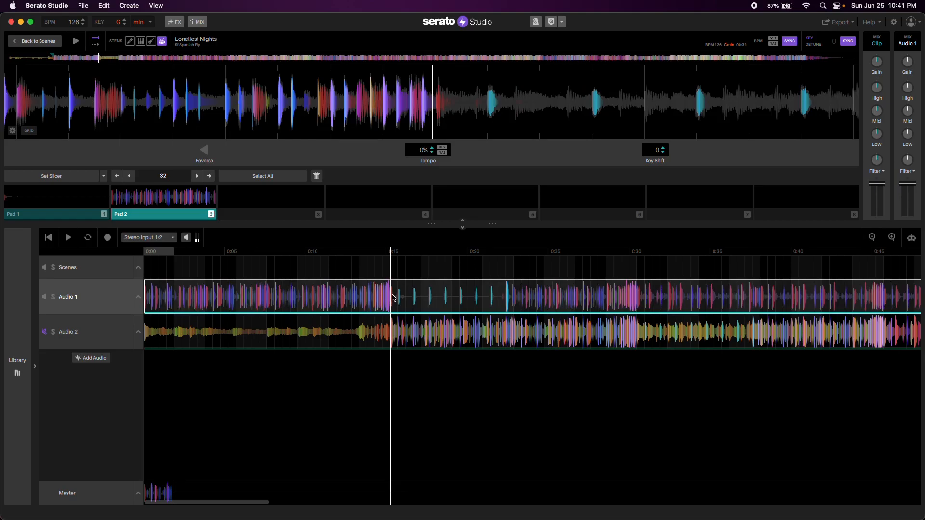
right_click(392, 297)
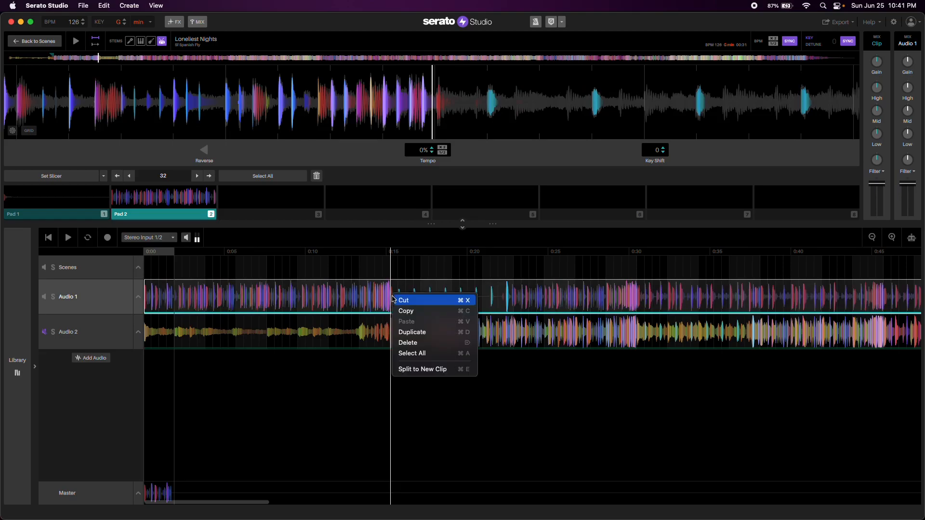
left_click(404, 370)
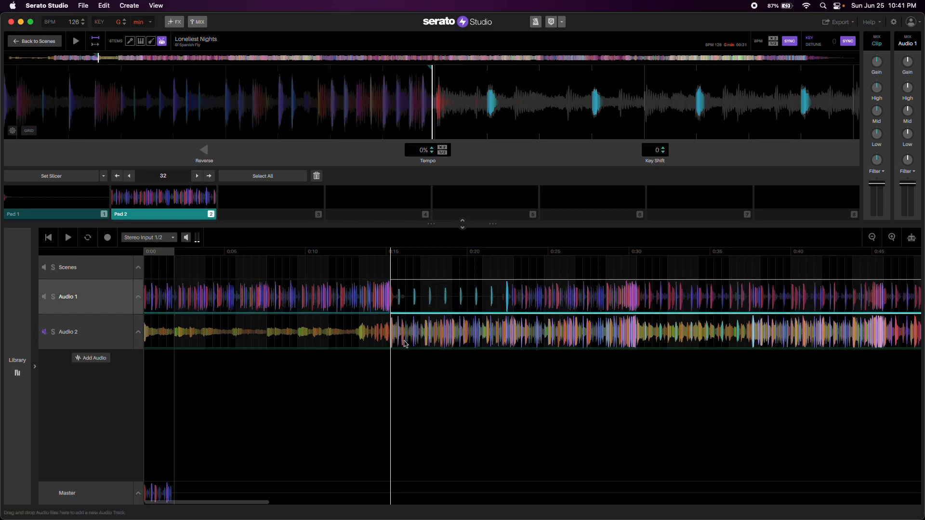
- Delete the second Audio 1 clip, from about 0:15 onward, keeping only the opening drum section
left_click(412, 302)
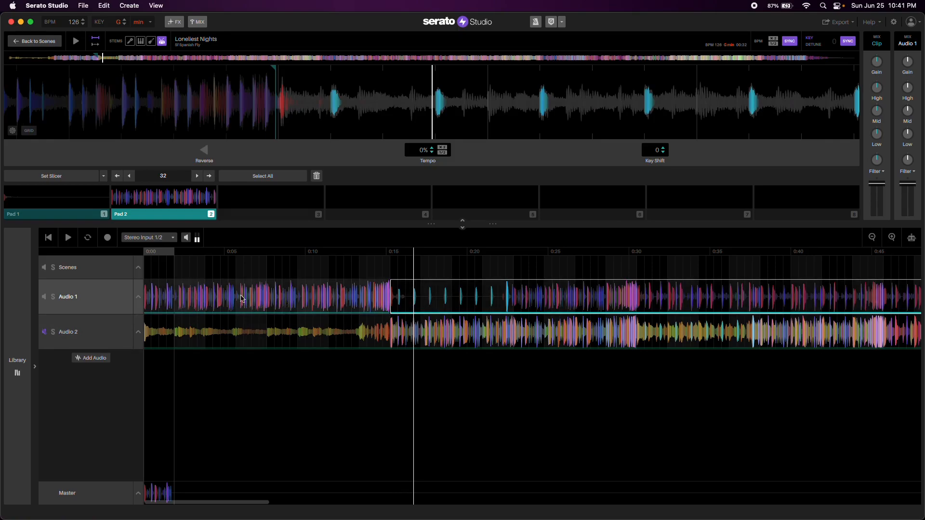
left_click(329, 298)
left_click(453, 296)
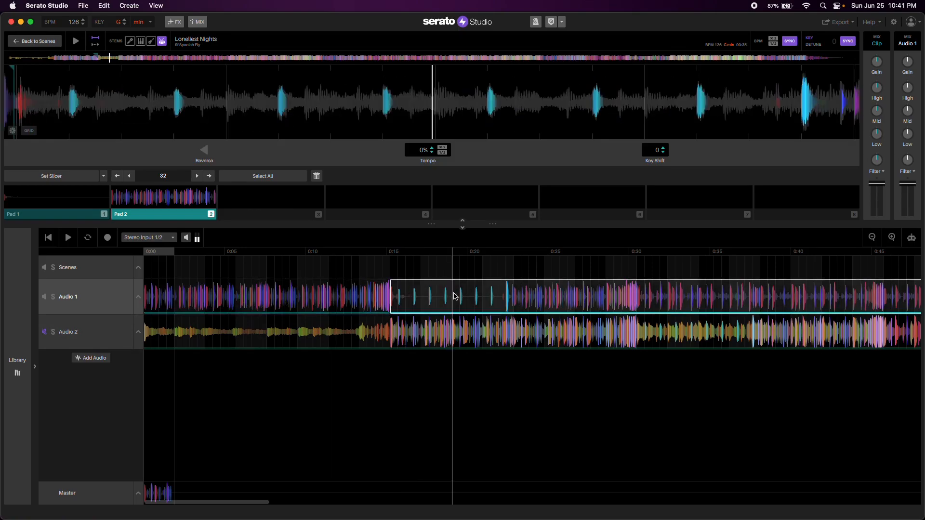
key("Delete")
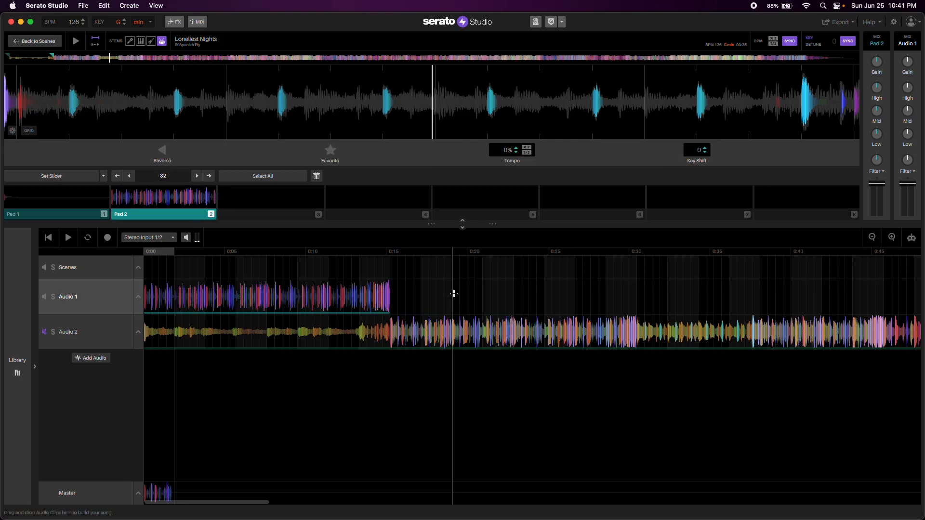
- Duplicate the opening drum clip on Audio 1 so a copy starts at about 0:15
scroll(454, 294, "right", 20)
scroll(454, 293, "left", 20)
left_click(260, 300)
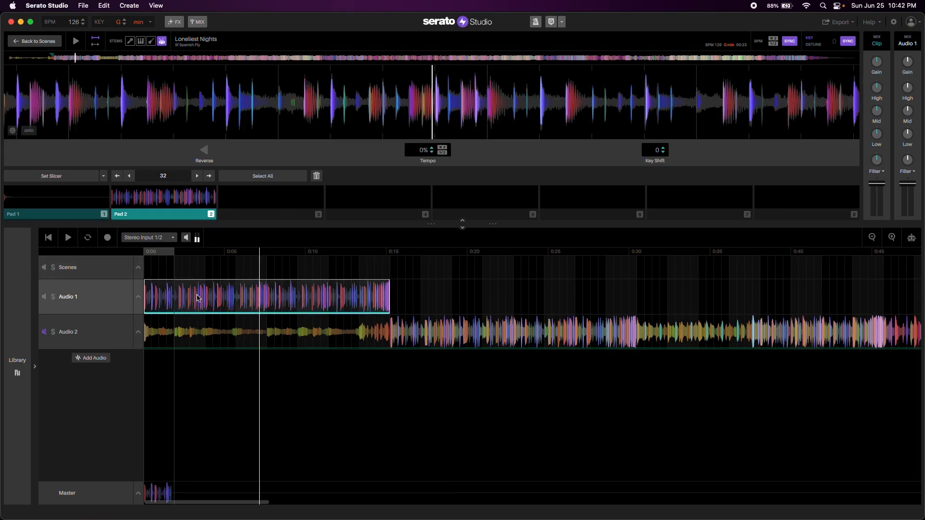
left_click(156, 300)
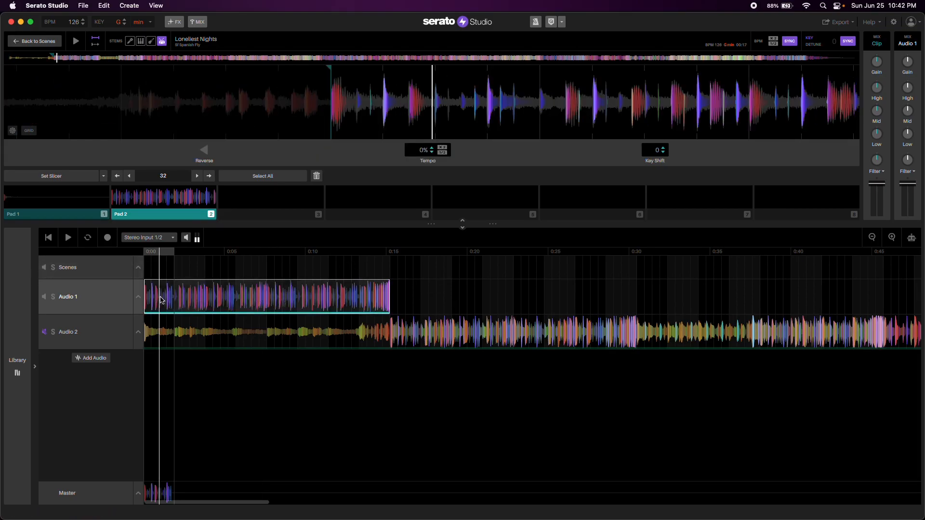
left_click(236, 303)
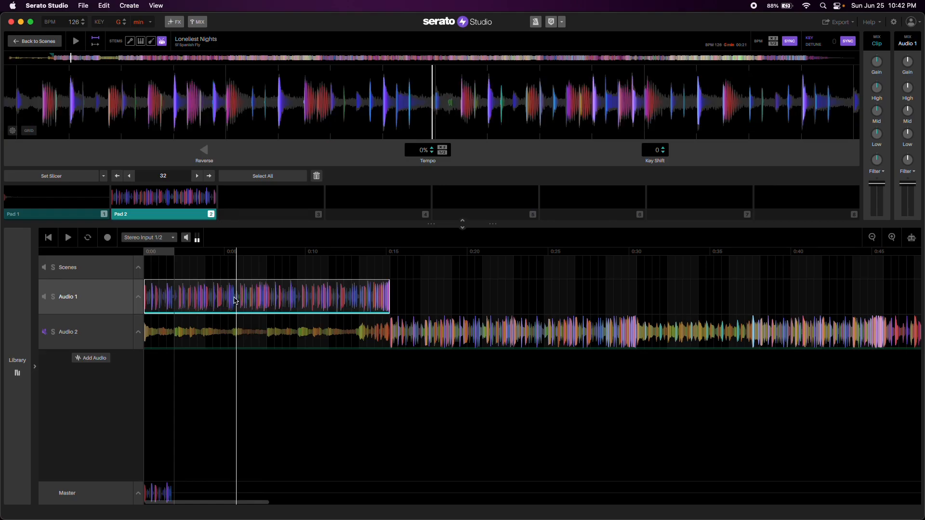
key("super+d")
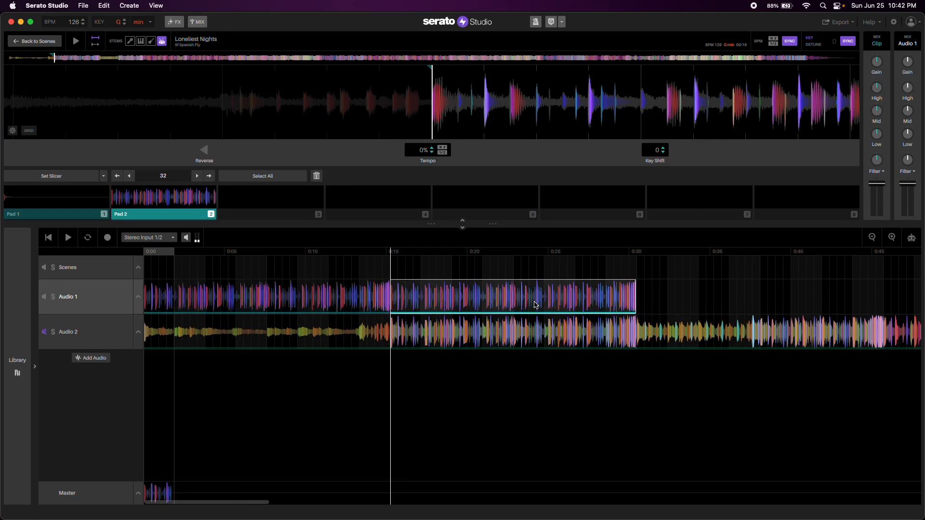
- Add two more copies of the drum clip on Audio 1 and undo both
key("super+d")
key("super+d")
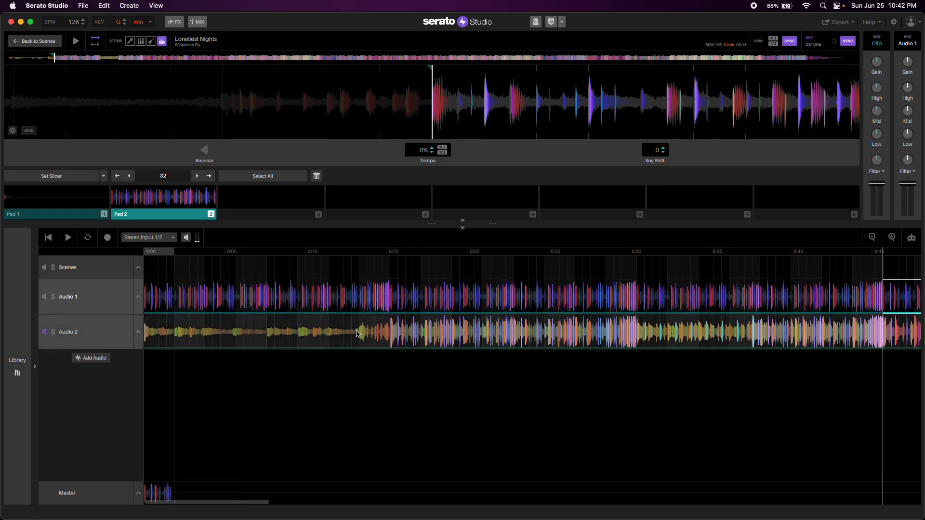
scroll(358, 333, "right", 10)
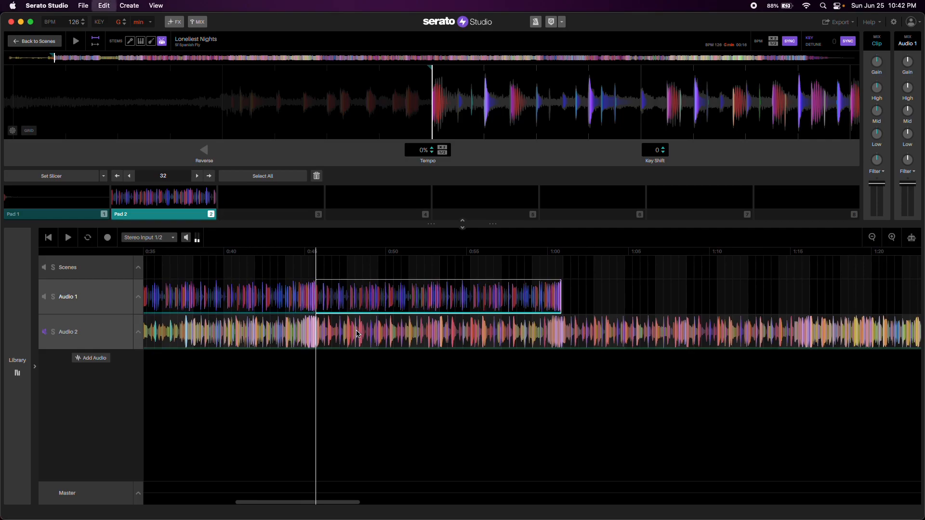
key("super+z")
key("super+z")
scroll(357, 333, "left", 10)
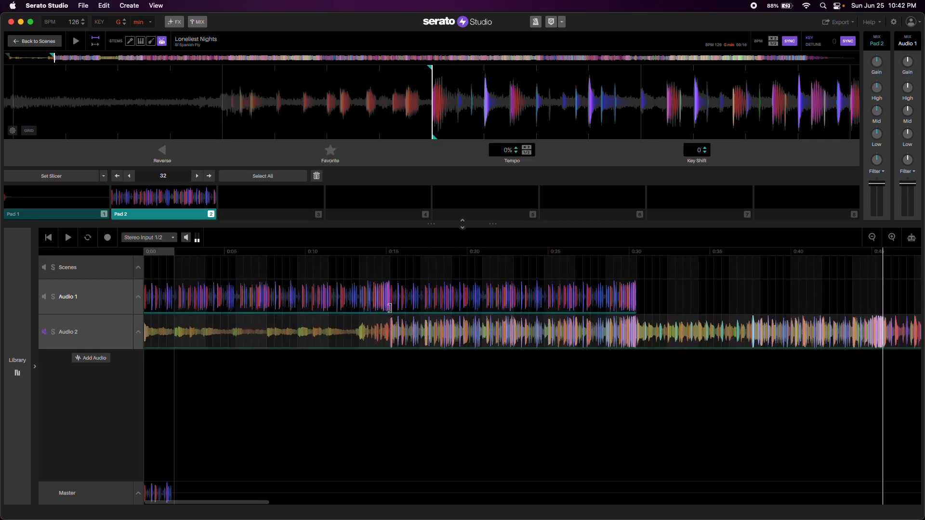
- Select the two Audio 1 drum clips in turn and compare them around their join at about 0:15
left_click(344, 304)
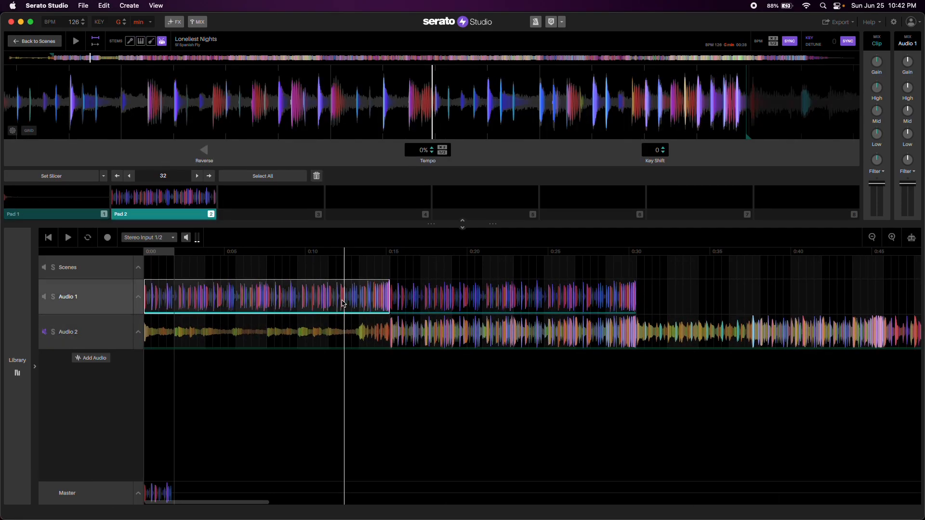
left_click(413, 298)
key("Left")
left_click(414, 296)
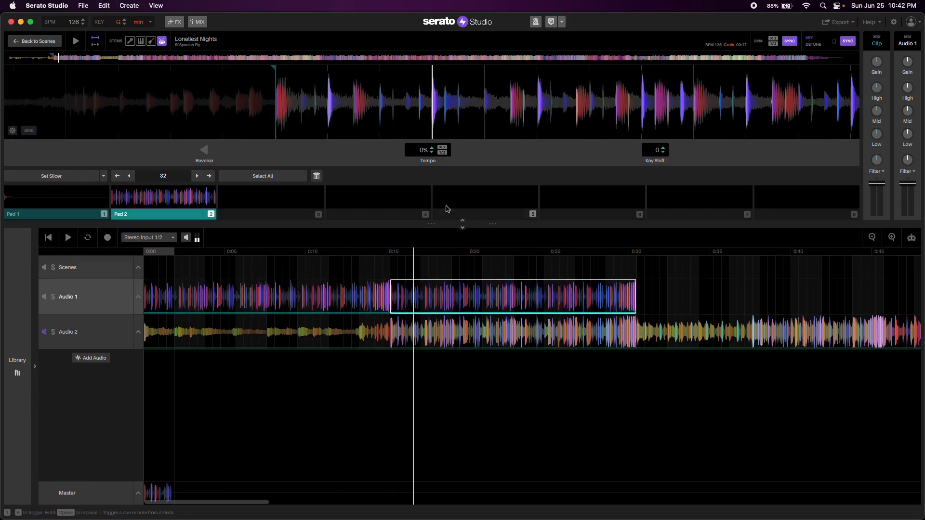
left_click(359, 297)
left_click(421, 296)
mouse_move(416, 296)
left_mouse_down()
mouse_move(444, 296)
mouse_move(415, 296)
left_mouse_up()
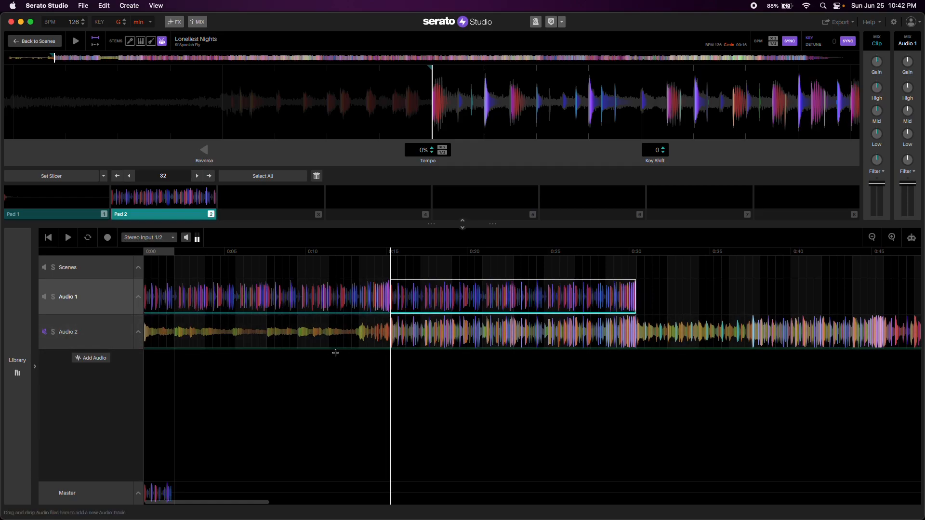
left_click(193, 299)
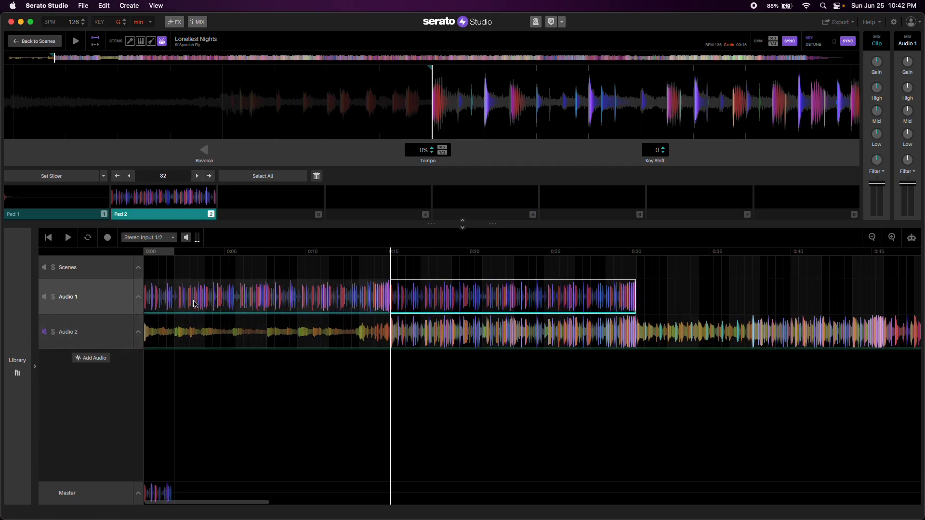
left_click(421, 296)
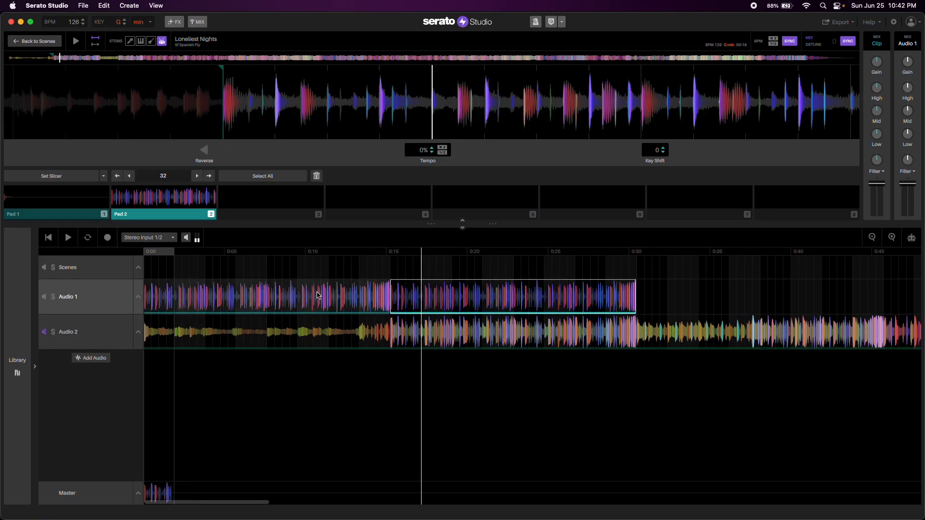
- Play the arrangement from the beginning through the 0:15 join of the drum clips and stop it
left_click(197, 336)
left_click(152, 336)
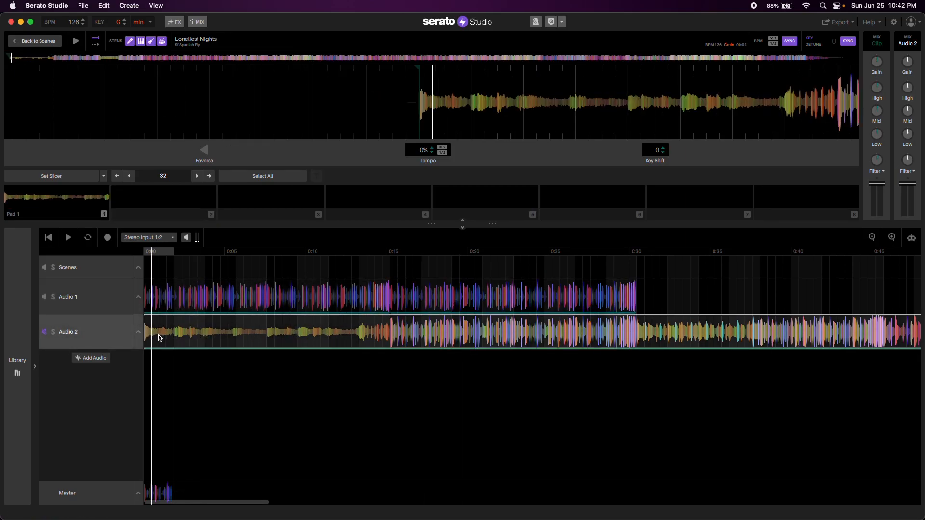
left_click(148, 337)
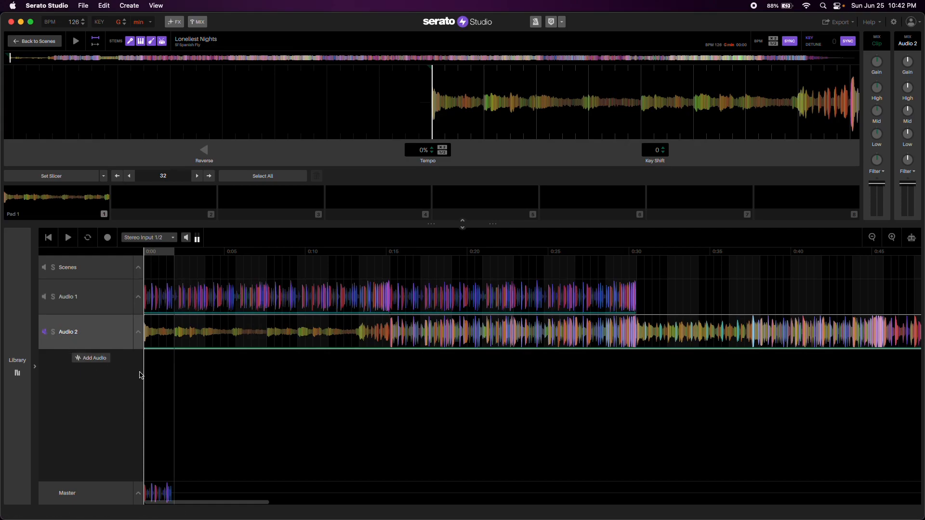
key("space")
key("space")
key("space")
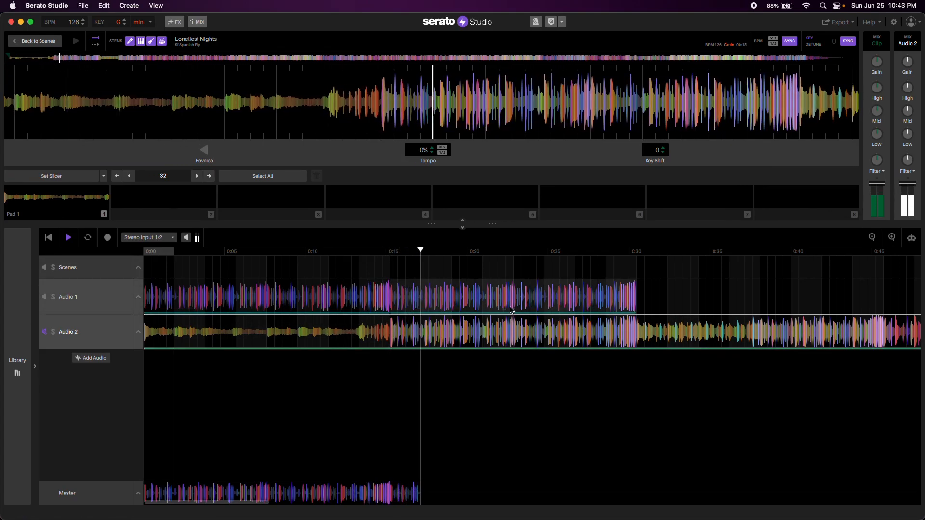
left_click(534, 299)
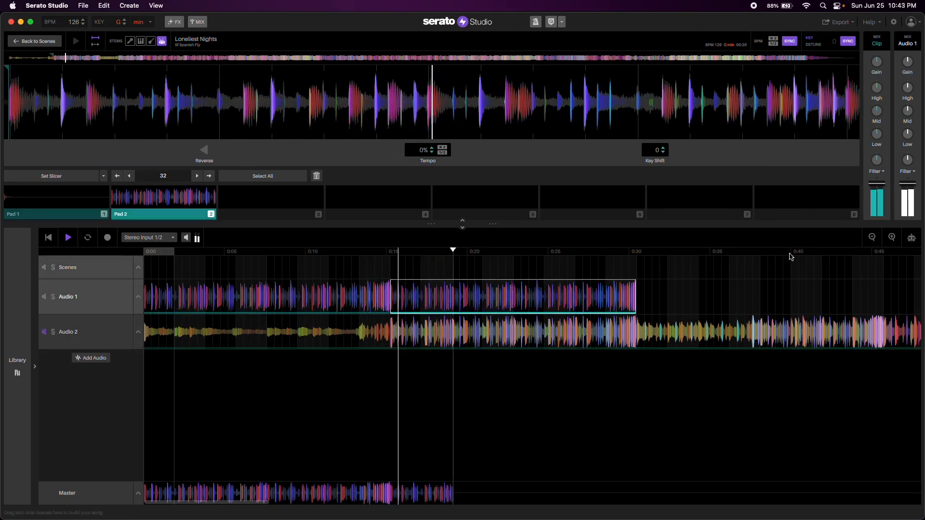
key("space")
- Examine the Audio 1 and Audio 2 waveforms in close-up around the 0:15 join
left_click(892, 238)
left_click(892, 237)
left_click(891, 238)
left_click(891, 237)
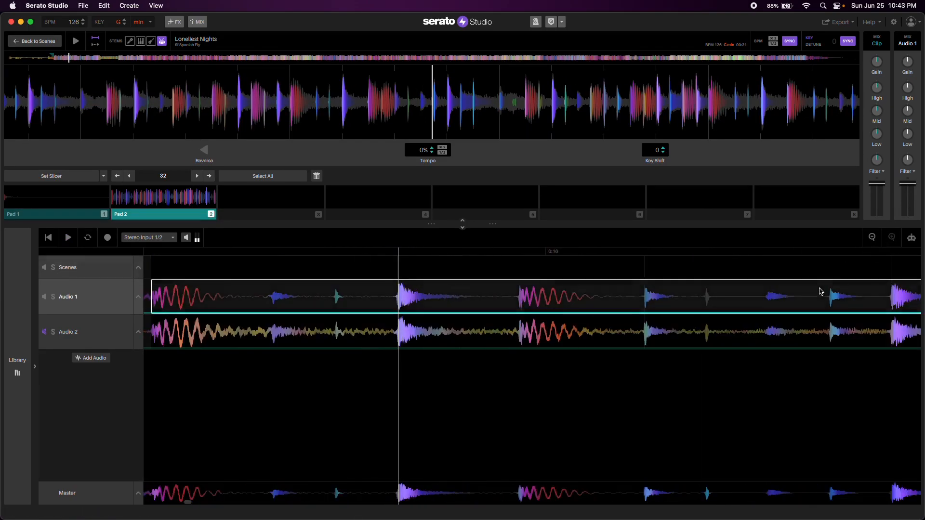
scroll(455, 334, "left", 2)
scroll(455, 333, "left", 2)
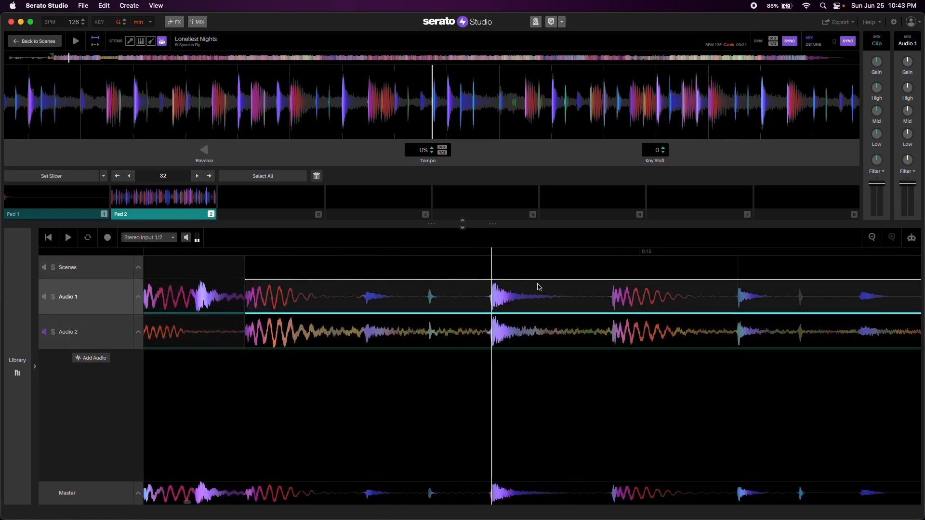
scroll(538, 287, "right", 3)
left_click(571, 295)
scroll(675, 298, "right", 2)
scroll(688, 298, "right", 3)
left_click(541, 296)
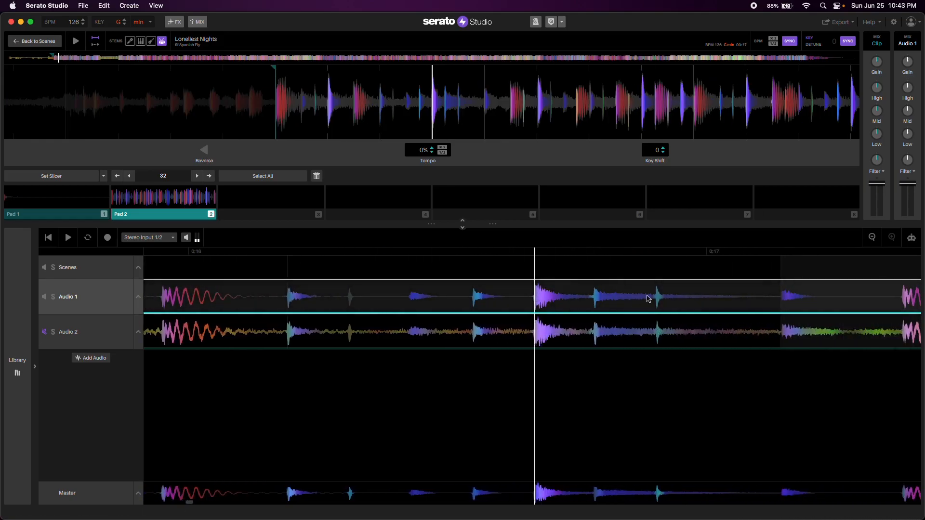
left_click(776, 298)
scroll(530, 302, "left", 15)
scroll(482, 301, "right", 15)
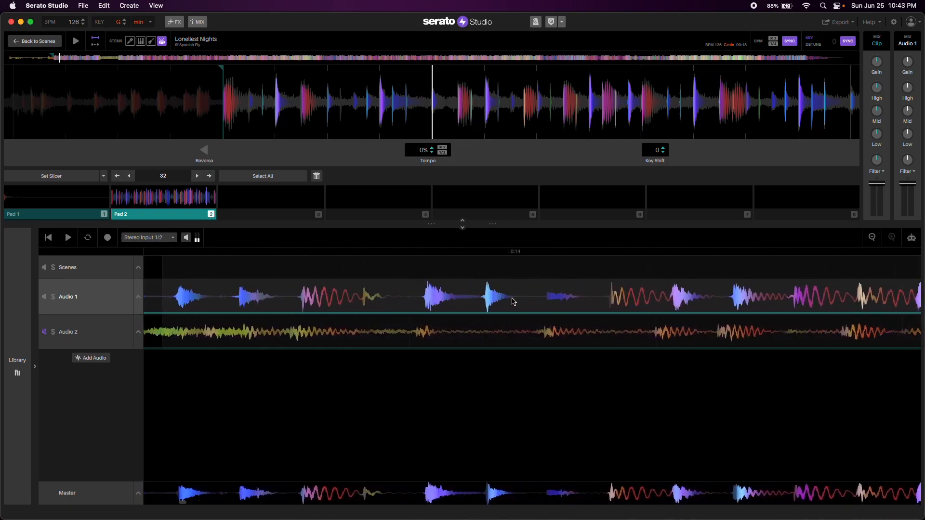
- Move the full-song clip on Audio 2 to start at the 0:15 join of the drum clips, with the track unmuted
left_click(872, 238)
left_click(872, 238)
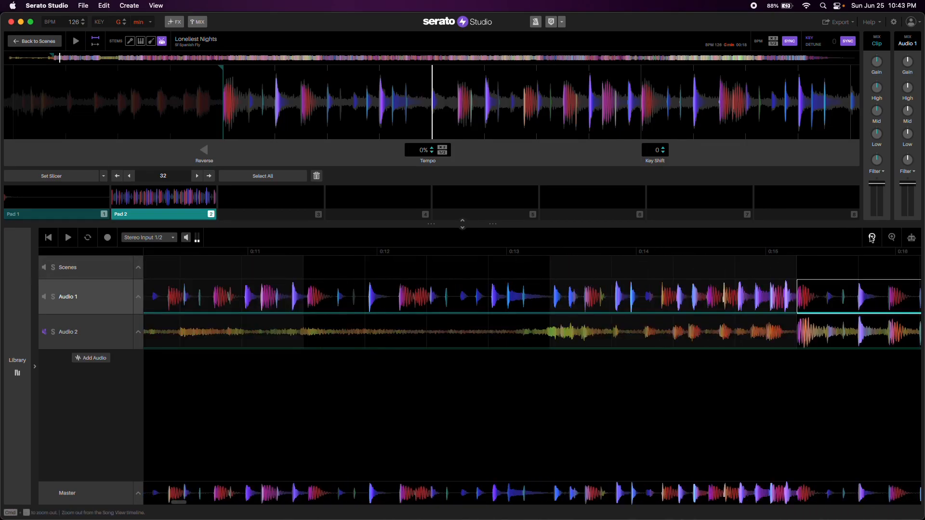
left_click(872, 238)
left_click(667, 297)
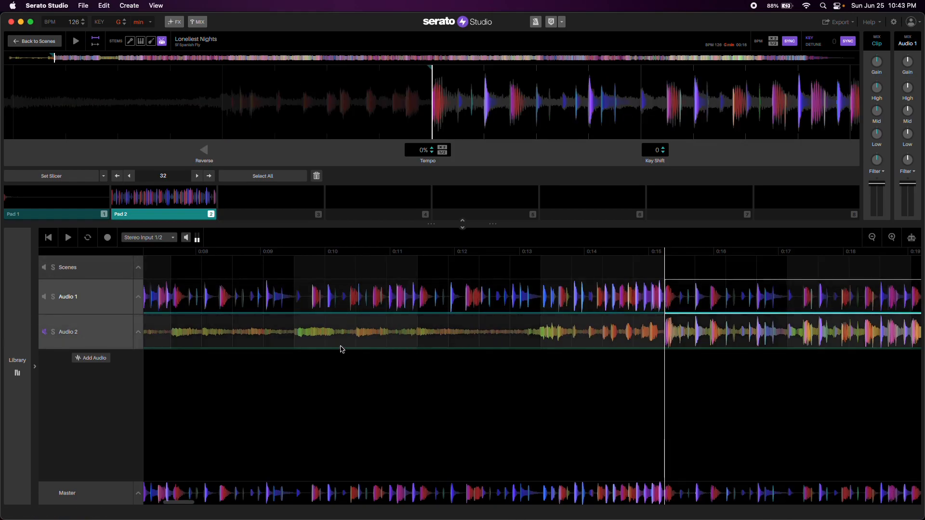
left_click(277, 342)
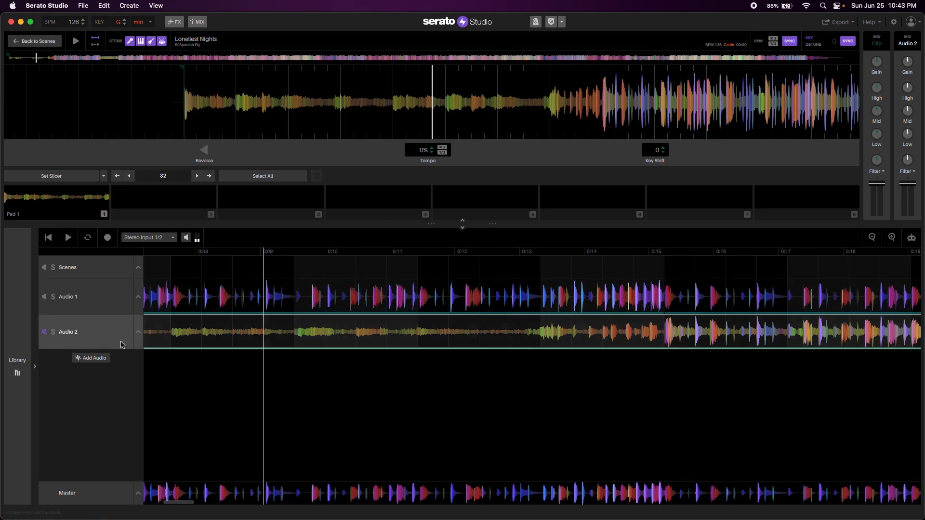
left_click_drag(182, 345, 690, 333)
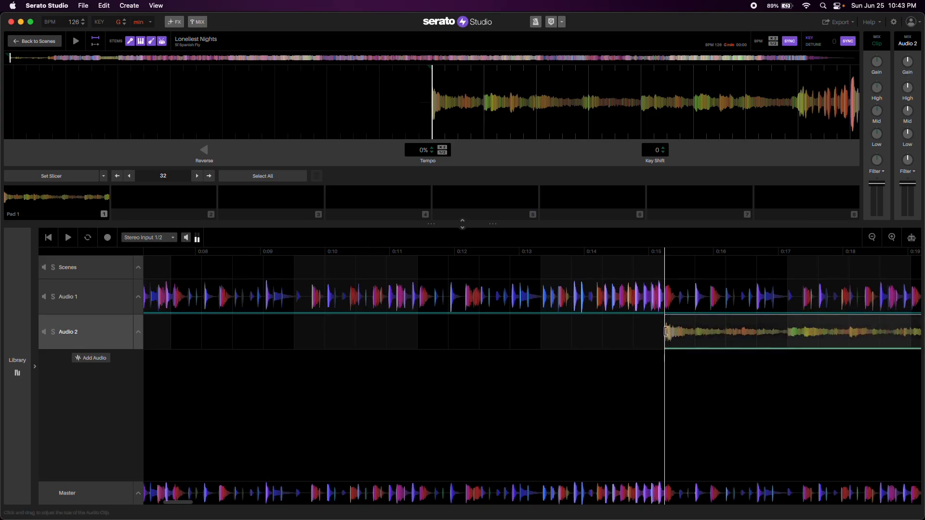
- Check where the drums end against the shifted song clip, and play the arrangement from the beginning to about 0:40
scroll(366, 380, "left", 1)
scroll(469, 398, "right", 10)
scroll(493, 402, "right", 12)
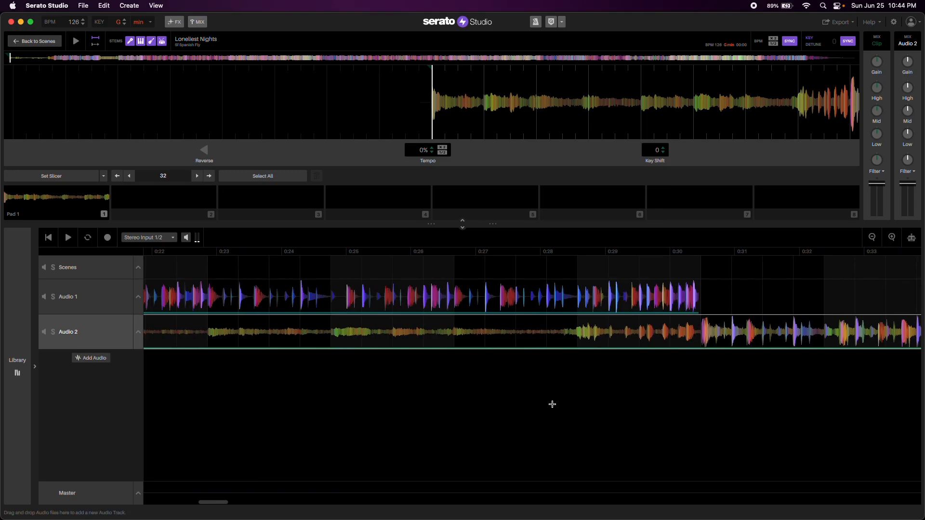
scroll(481, 397, "left", 20)
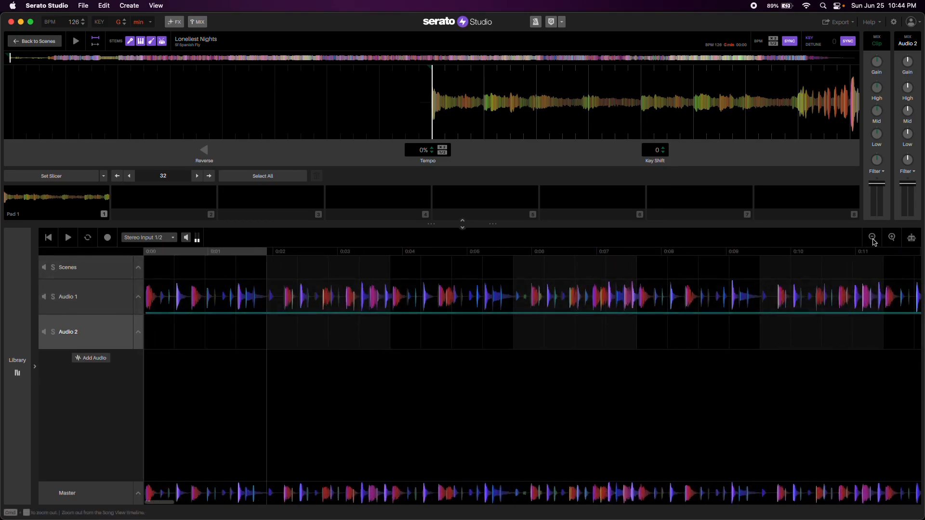
left_click(872, 238)
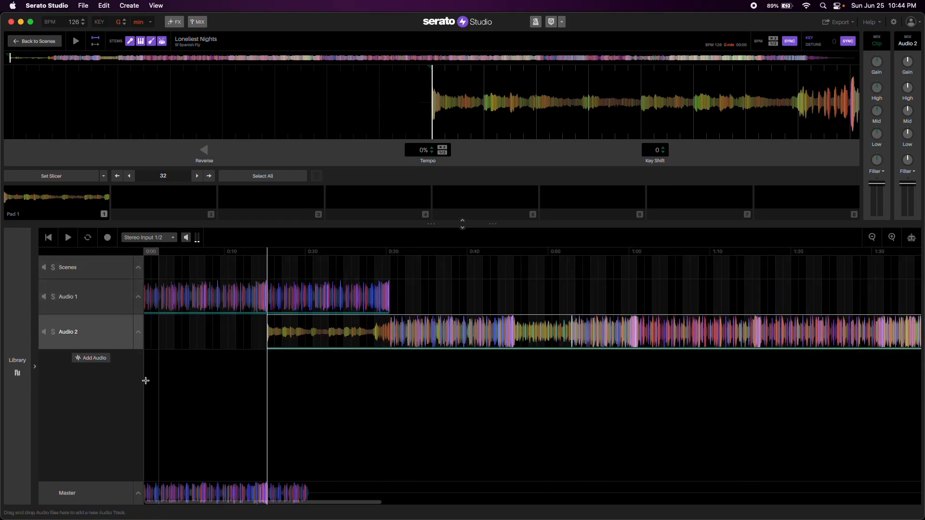
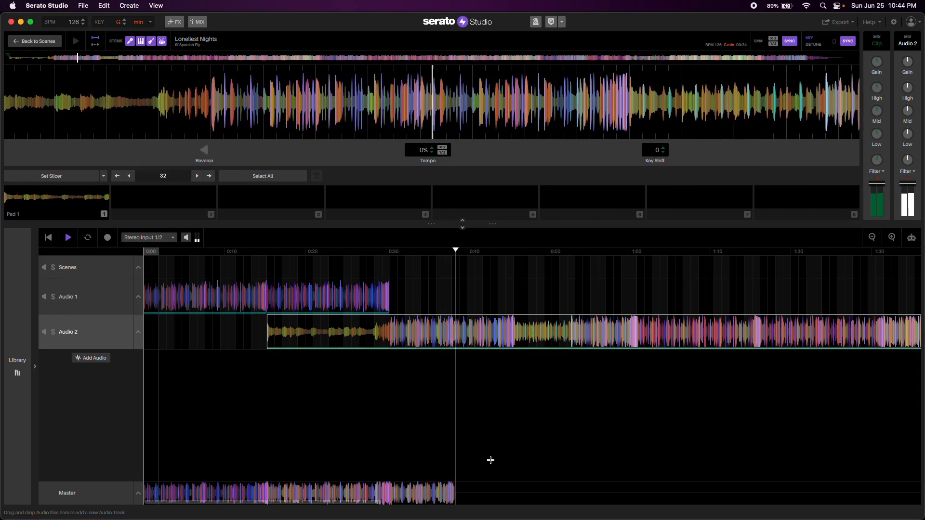
key("space")
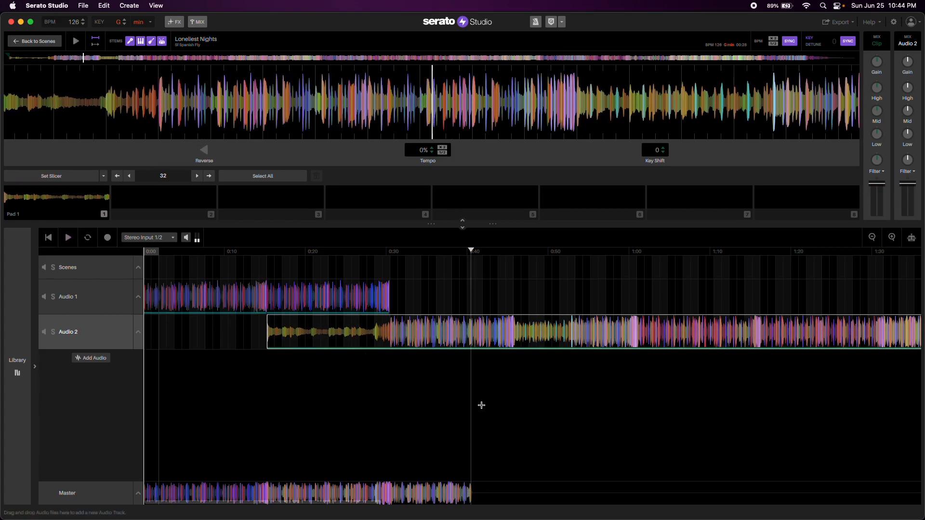
- Audition short passages across the rest of the Audio 2 song clip, from about 1:05 to its final minute
left_click(872, 238)
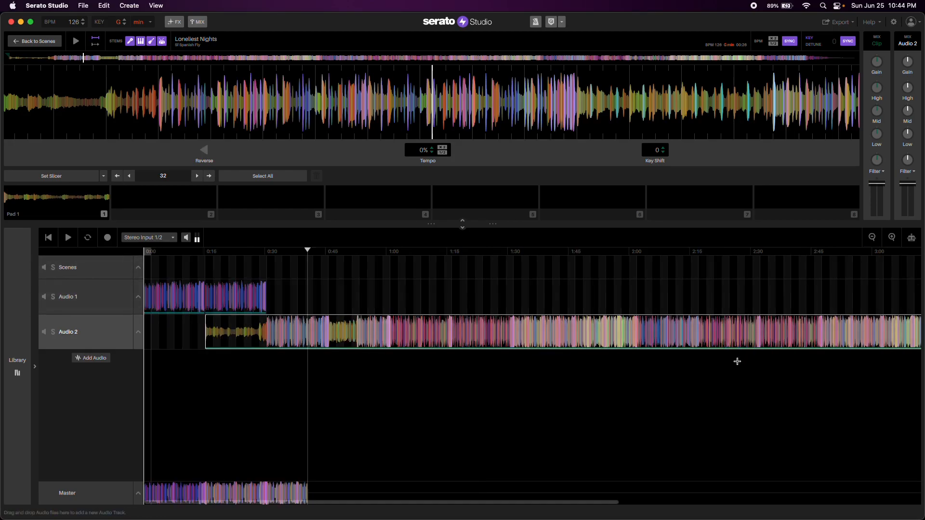
scroll(737, 361, "right", 3)
left_click(367, 416)
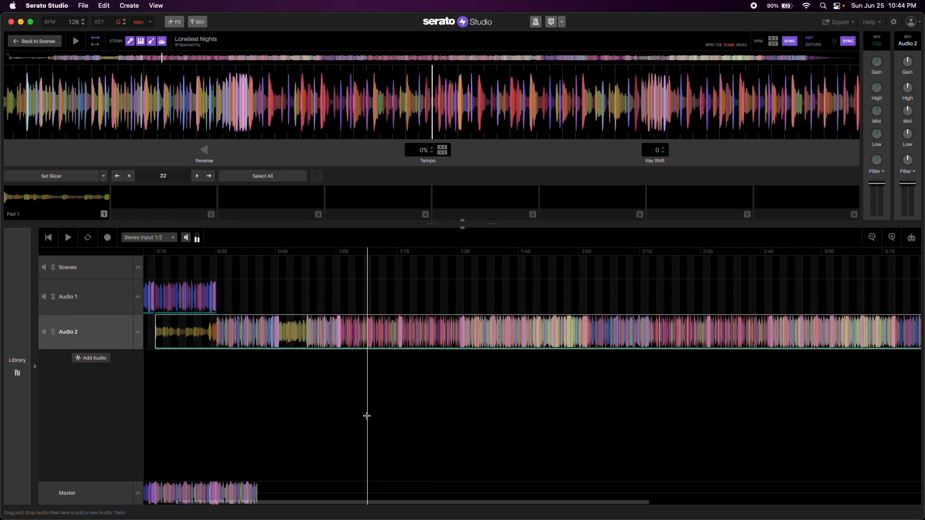
left_click(406, 406)
left_click(435, 404)
left_click(459, 404)
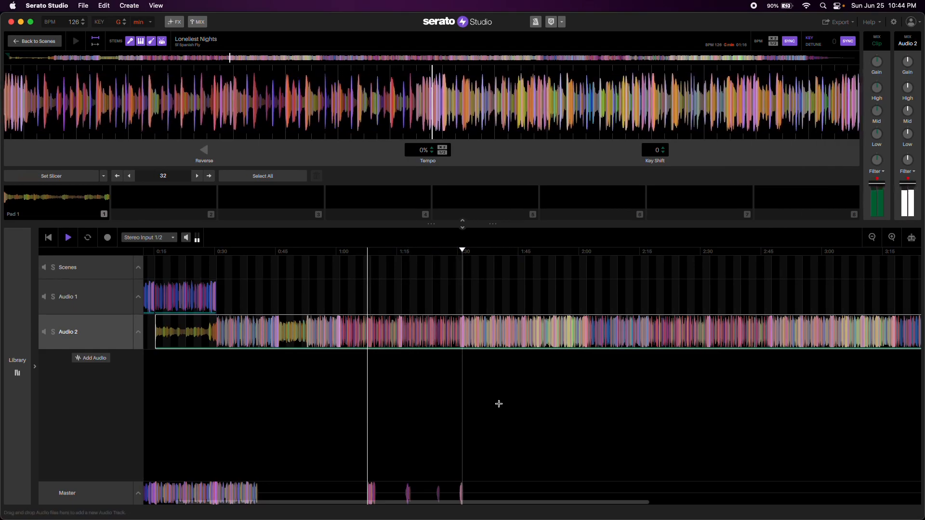
left_click(548, 403)
left_click(579, 403)
left_click(595, 401)
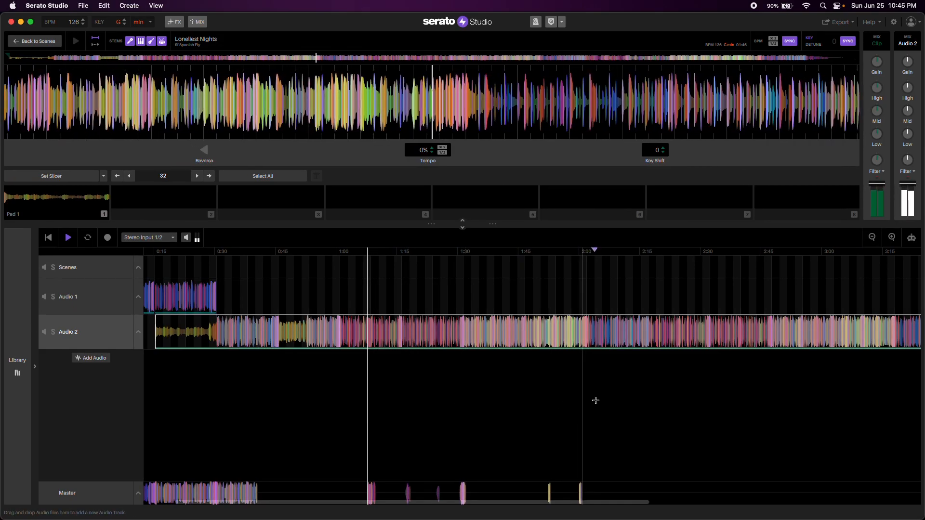
left_click(646, 402)
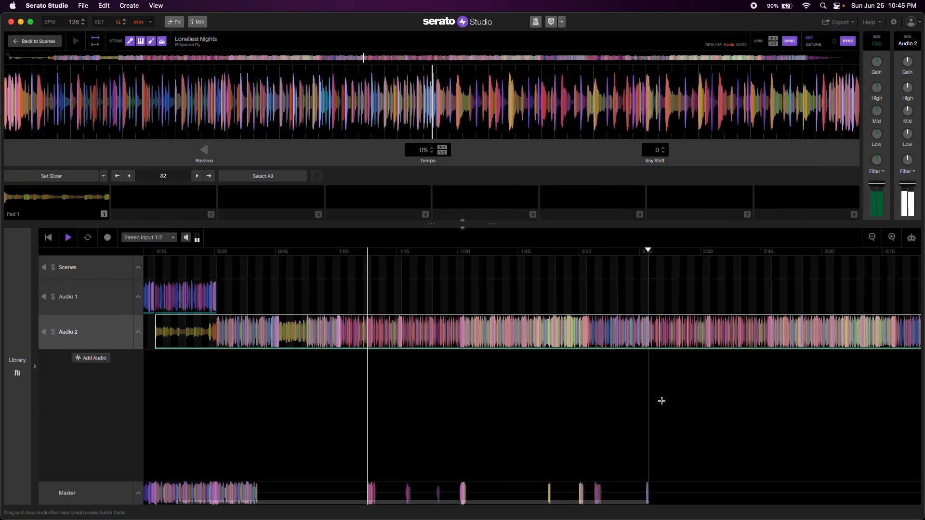
scroll(690, 401, "right", 10)
left_click(737, 401)
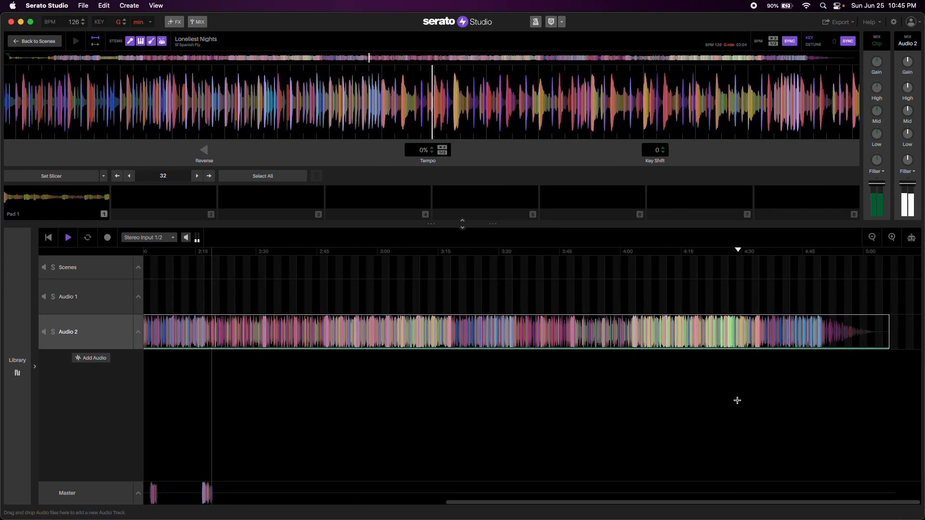
- Audition the song's outro on Audio 2 from about 4:33 and mark the point near 4:49 where the full beat ends
left_click(757, 401)
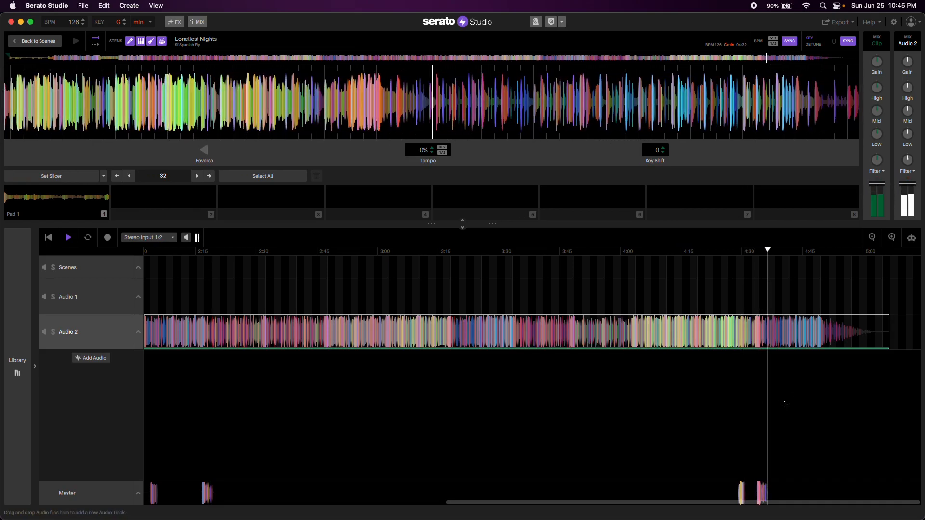
left_click(892, 238)
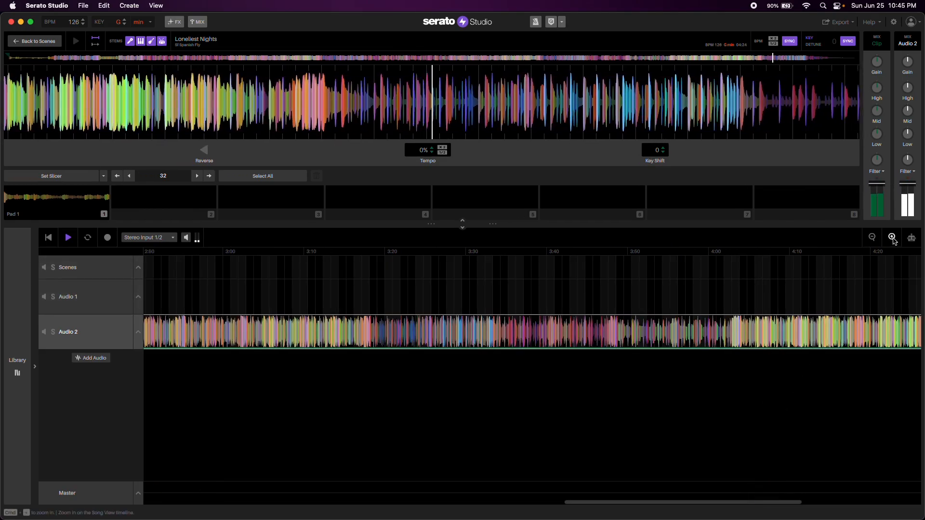
scroll(833, 271, "right", 8)
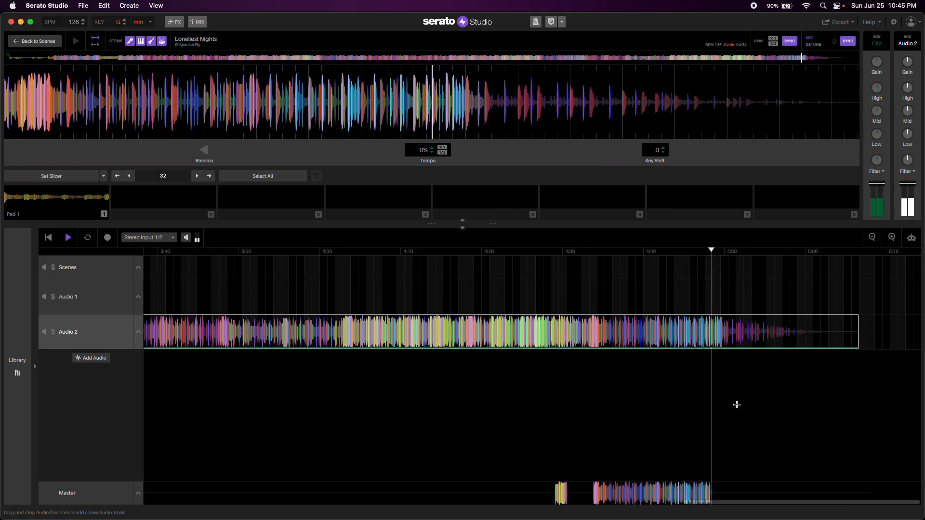
left_click(722, 302)
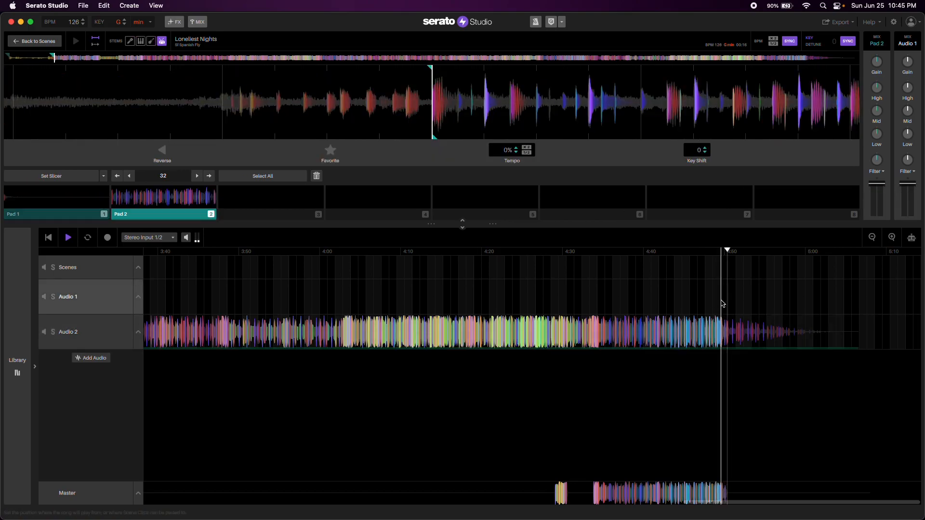
key("space")
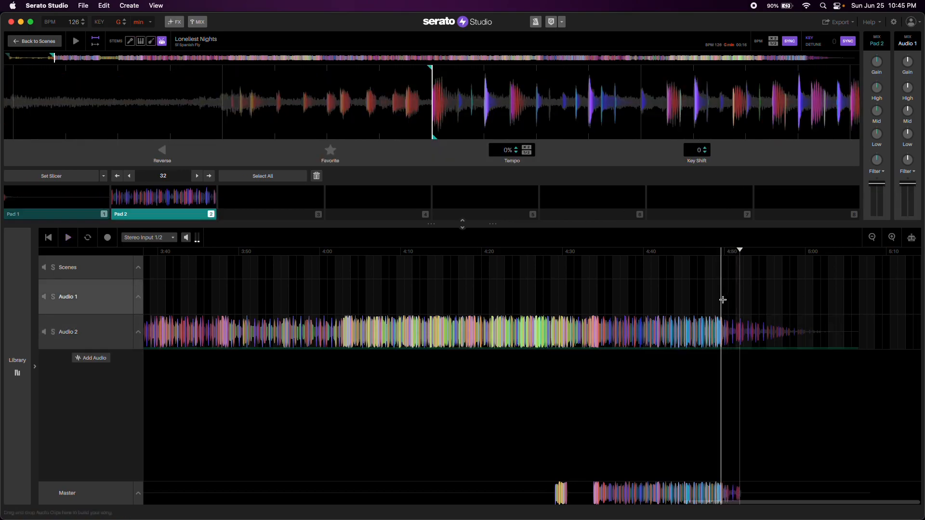
- Copy the drum clip at the very start of Audio 1
left_click(892, 237)
left_click(891, 237)
scroll(685, 377, "left", 10)
scroll(682, 378, "left", 20)
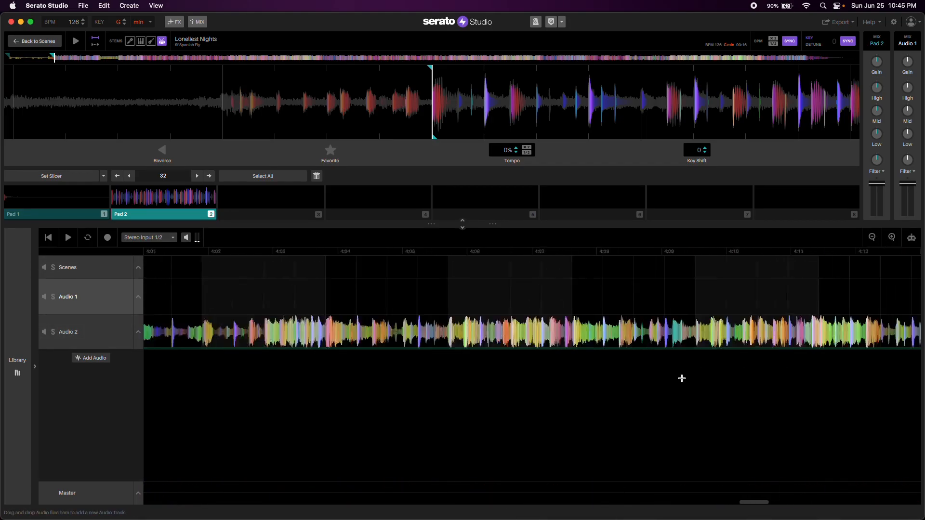
scroll(682, 378, "left", 20)
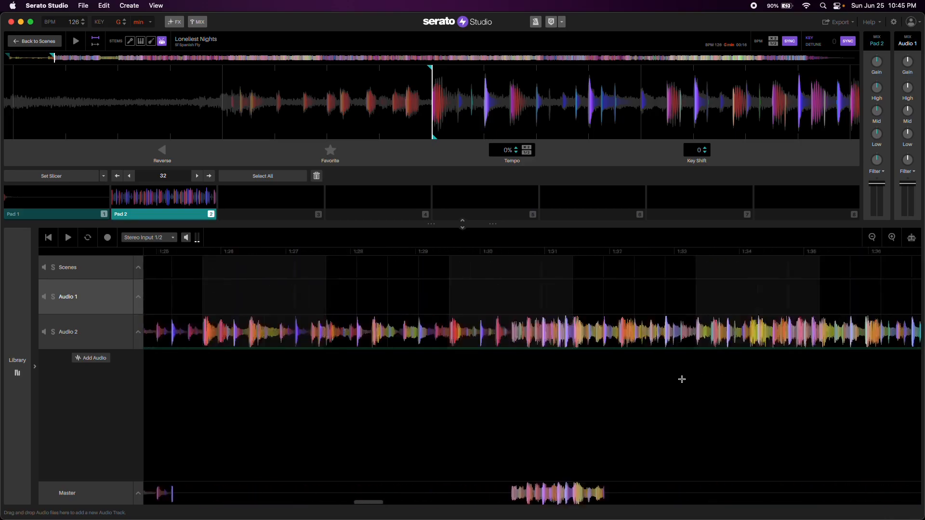
left_click(439, 296)
left_click(389, 296)
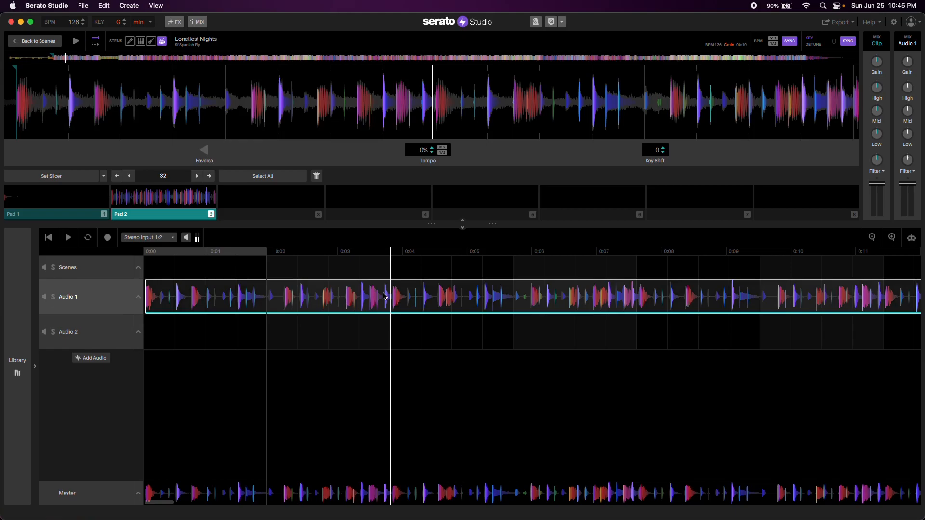
key("Return")
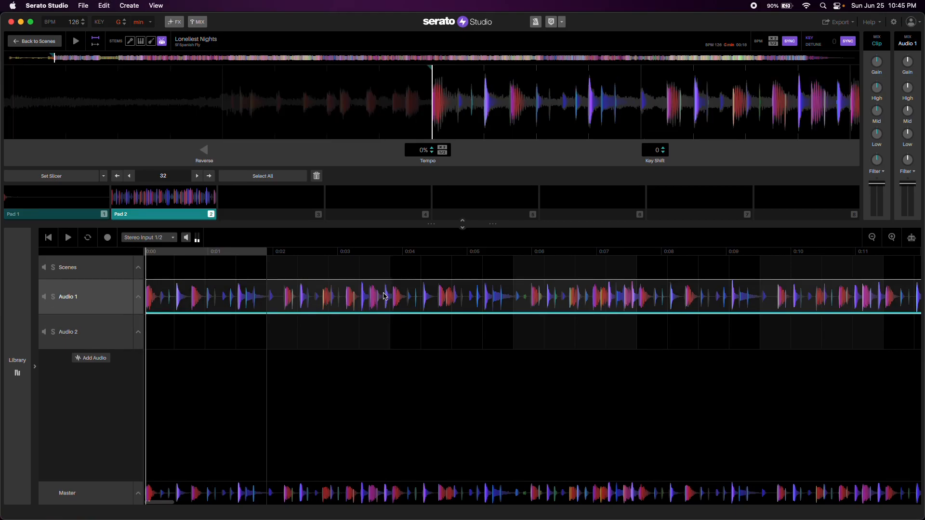
- Paste the copied drum clip on Audio 1 at about 4:49, aligned with the end of the song's full beat on Audio 2
scroll(694, 344, "right", 20)
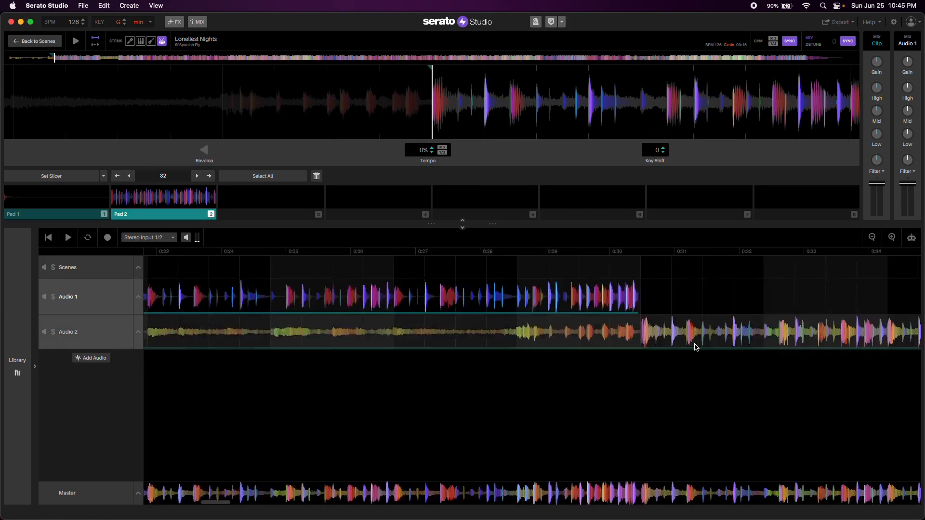
scroll(695, 347, "right", 20)
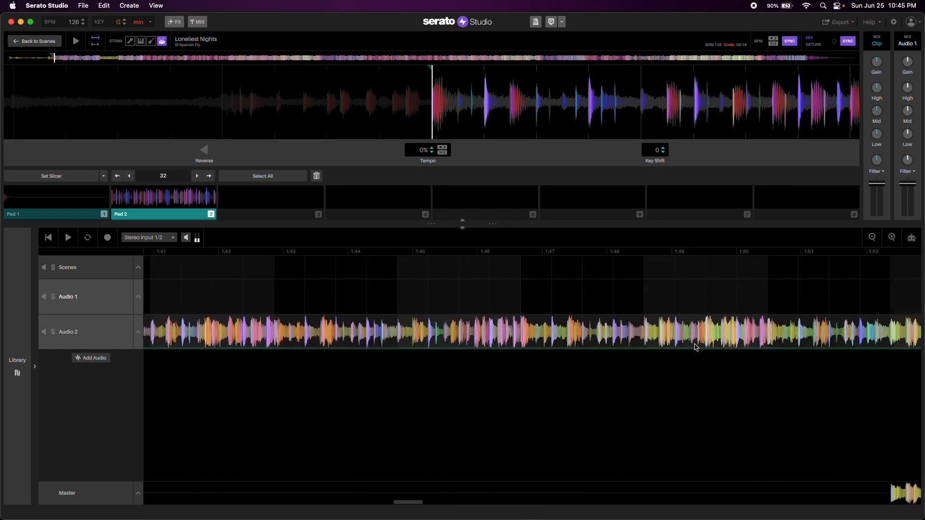
scroll(694, 347, "right", 20)
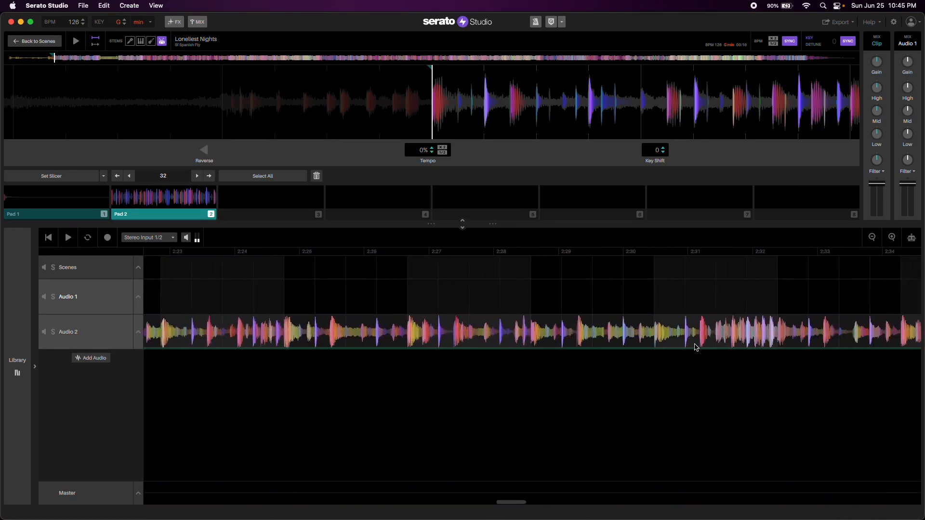
scroll(695, 347, "right", 20)
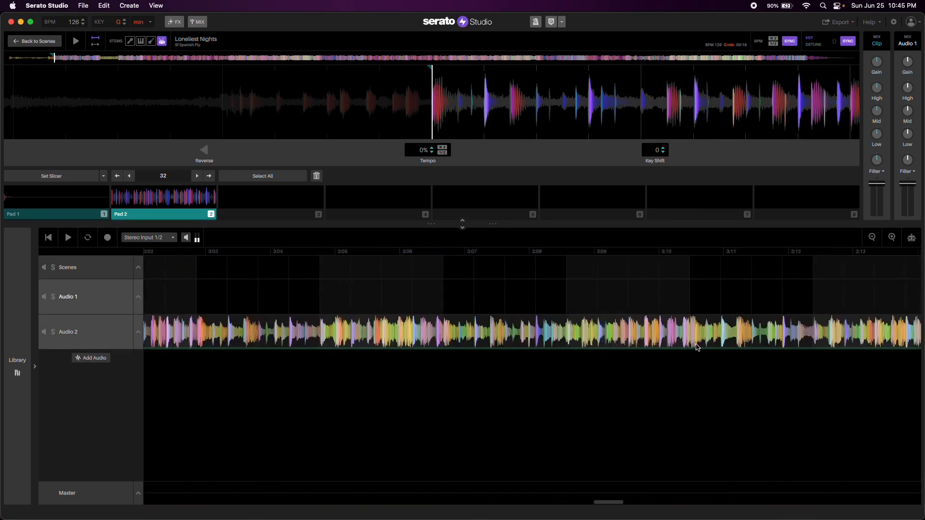
scroll(695, 347, "right", 20)
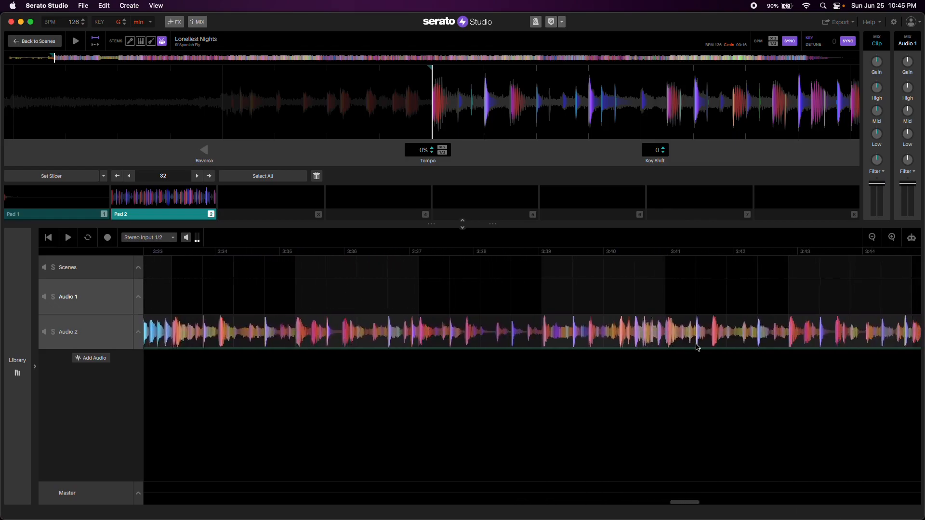
scroll(696, 347, "right", 20)
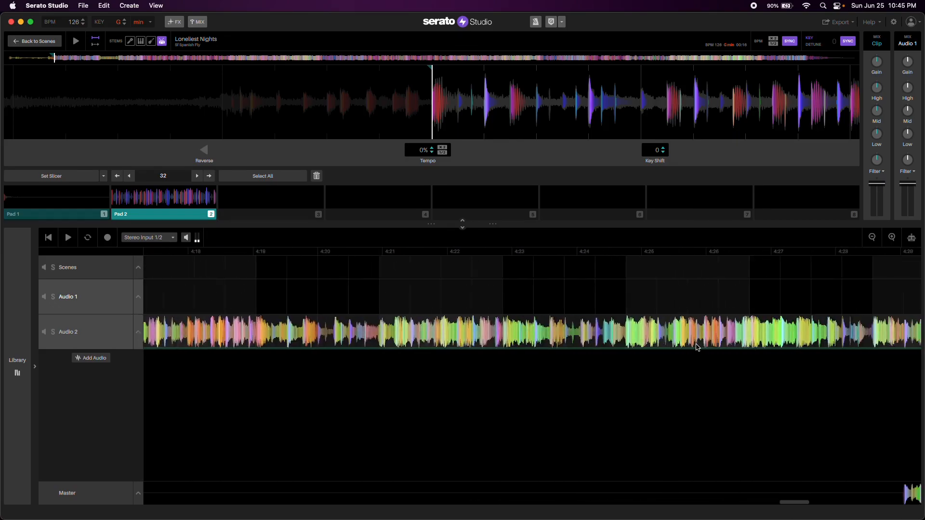
scroll(697, 347, "right", 5)
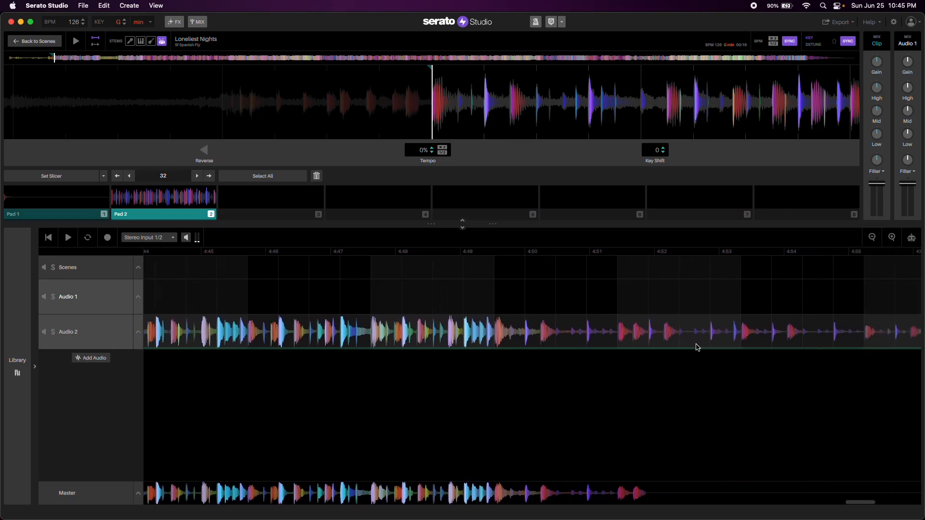
scroll(697, 347, "left", 9)
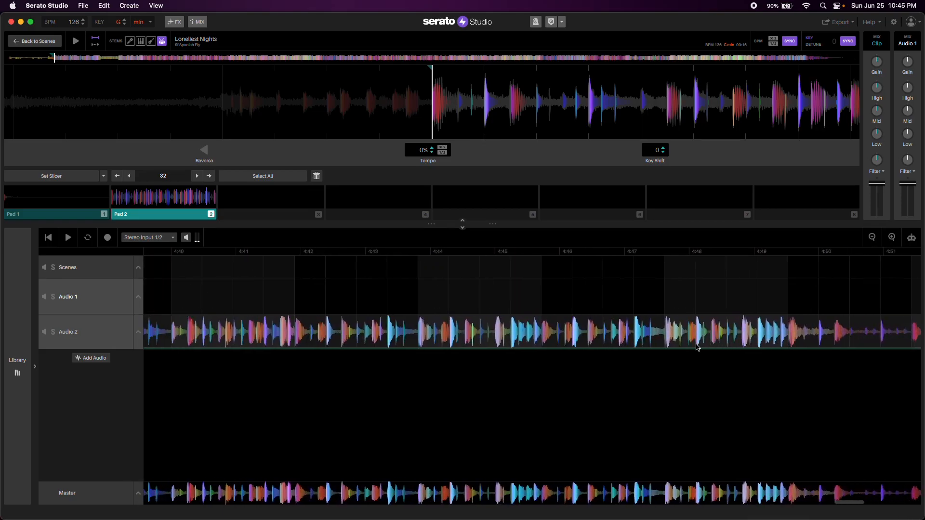
scroll(695, 347, "right", 5)
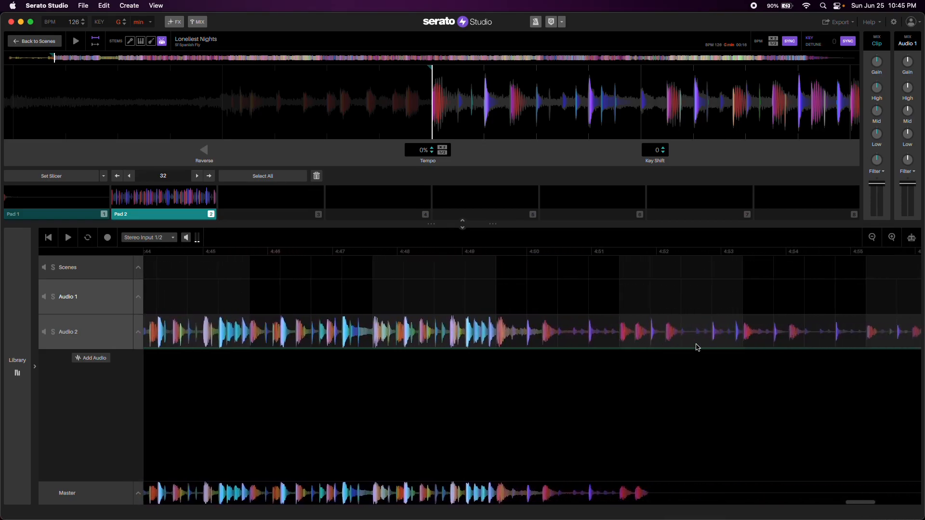
left_click(486, 290)
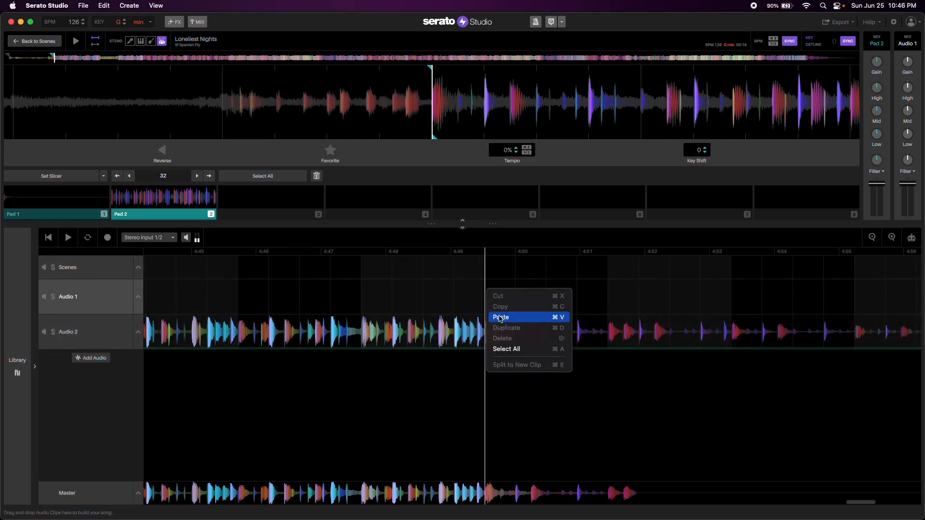
left_click(500, 317)
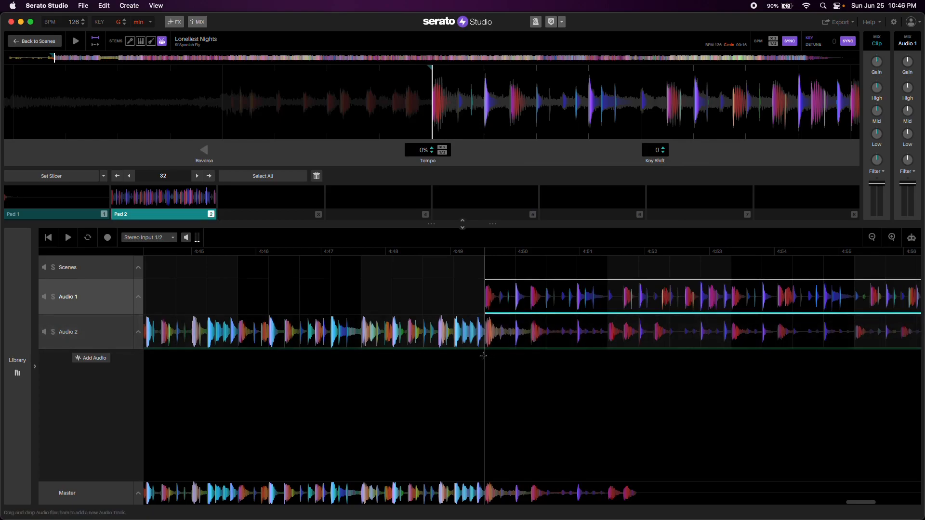
- Play the outro overlap from about 4:49 and check how far the pasted drum clip extends past the song's fading tail
left_click(501, 343)
key("space")
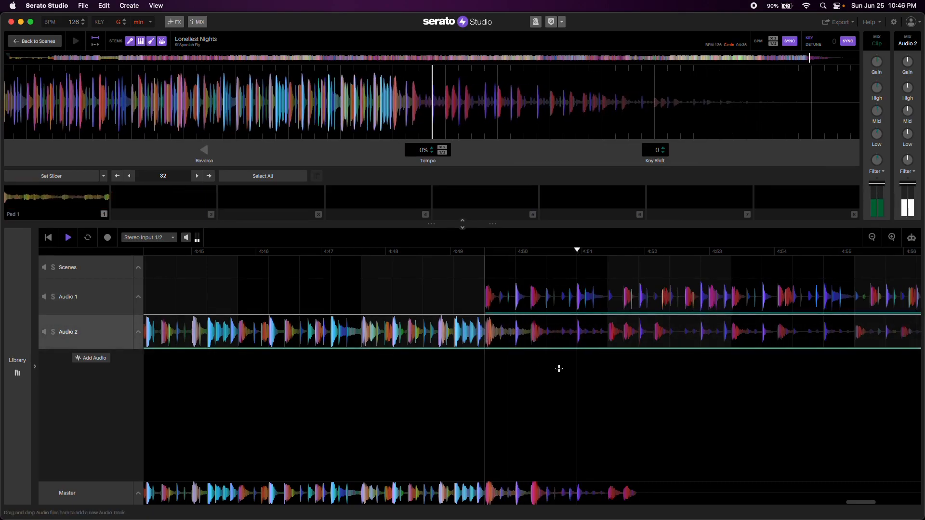
scroll(559, 369, "right", 4)
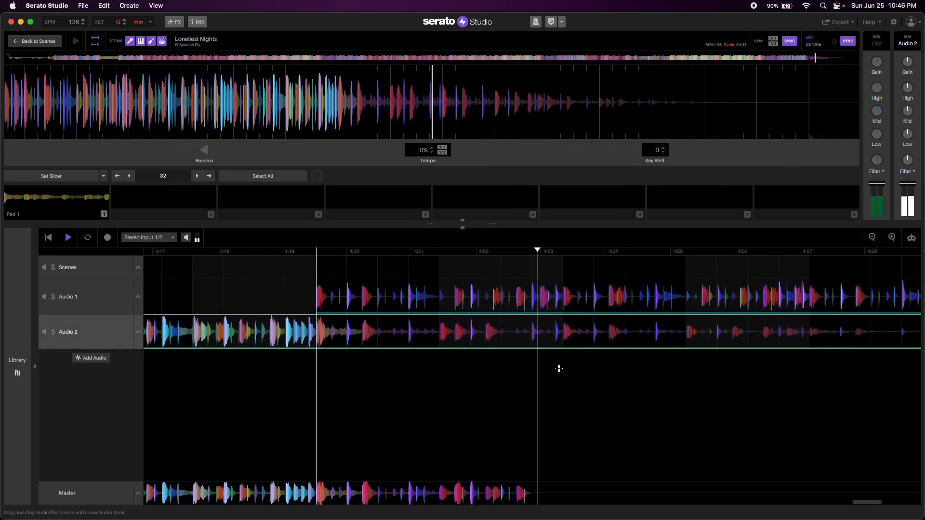
key("space")
scroll(559, 372, "right", 5)
scroll(558, 372, "right", 10)
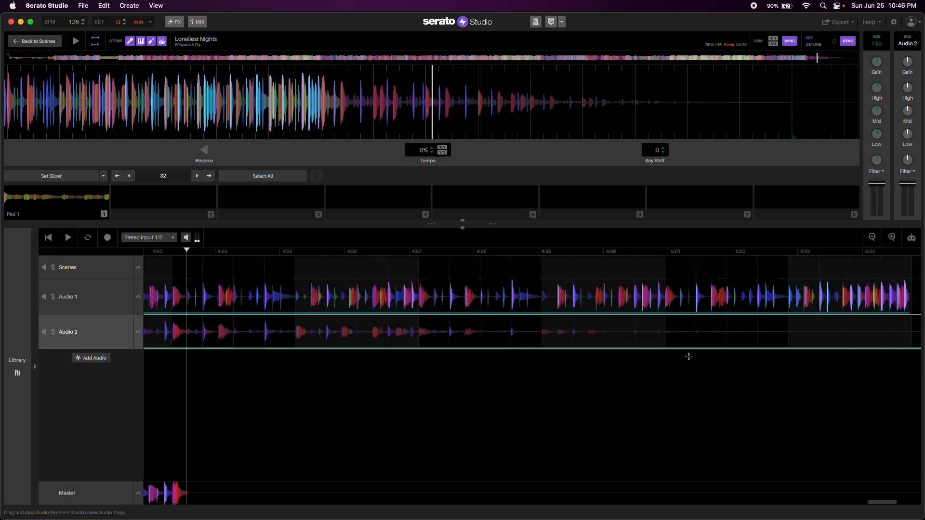
- Trim the end of the song clip on Audio 2 back to about 4:51
left_click(872, 238)
left_click(872, 237)
scroll(626, 373, "left", 1)
scroll(625, 374, "left", 4)
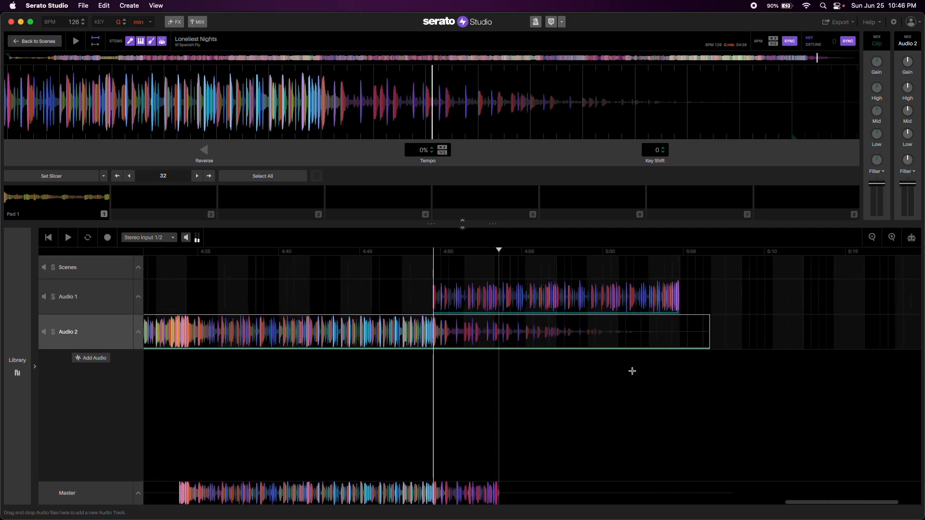
left_click_drag(713, 334, 467, 333)
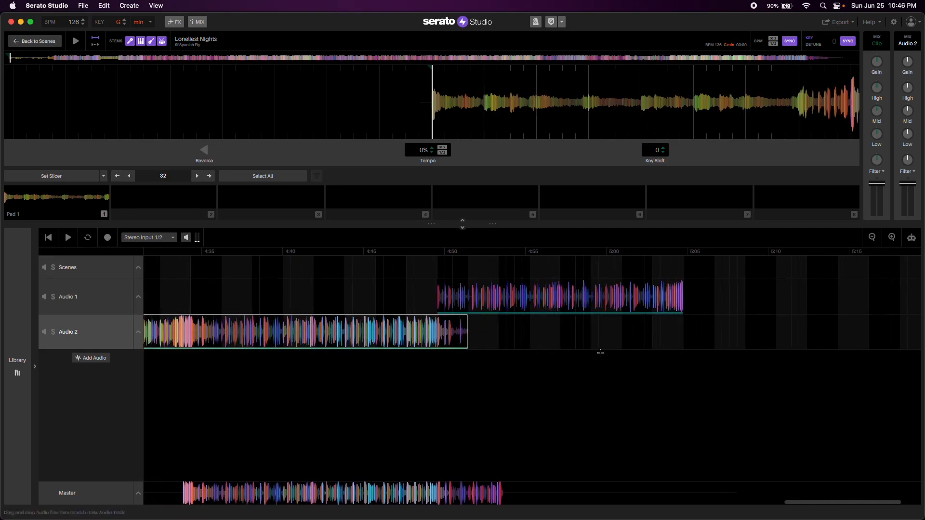
- Display track automation around the outro join and set Audio 2's automation parameter to Volume
left_click(892, 238)
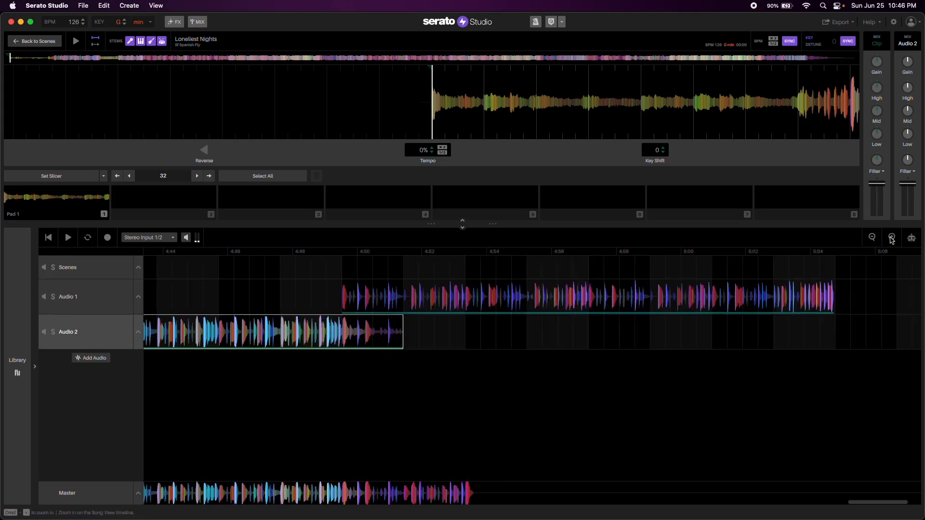
left_click(892, 238)
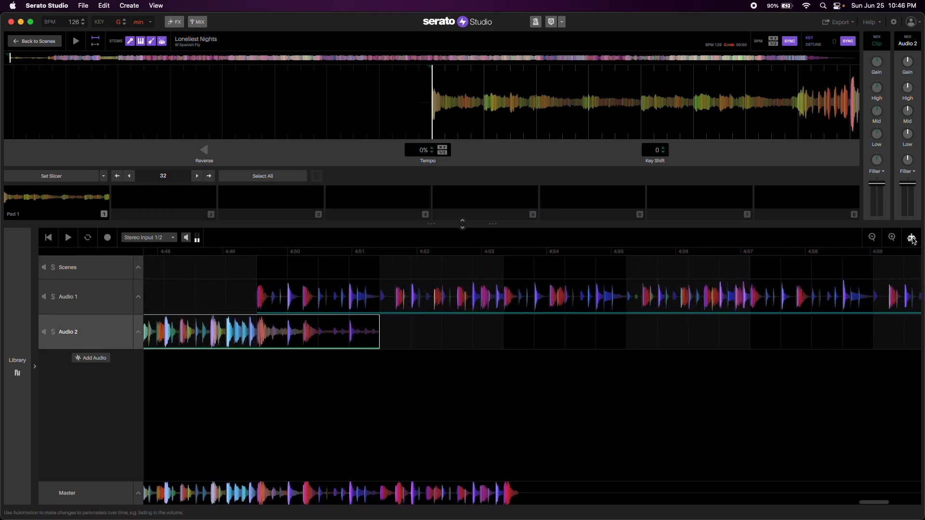
left_click(911, 238)
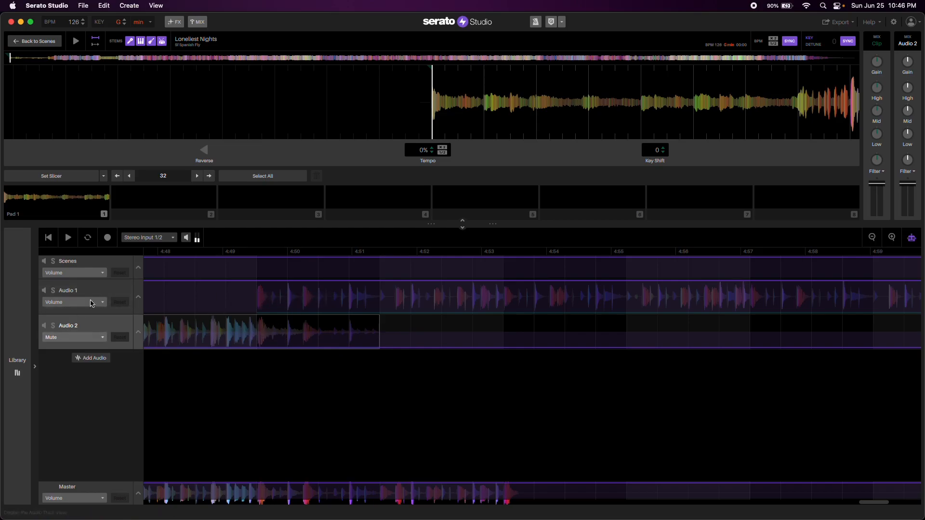
left_click(74, 341)
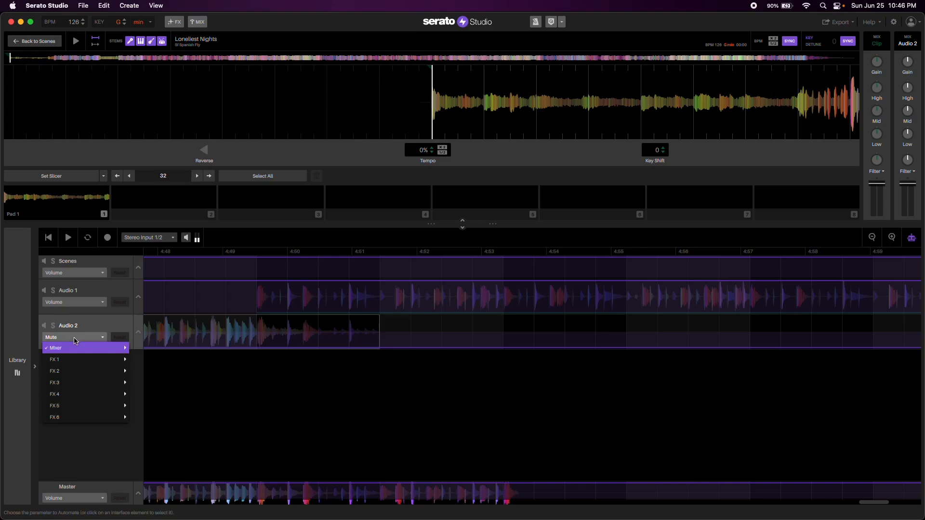
mouse_move(74, 351)
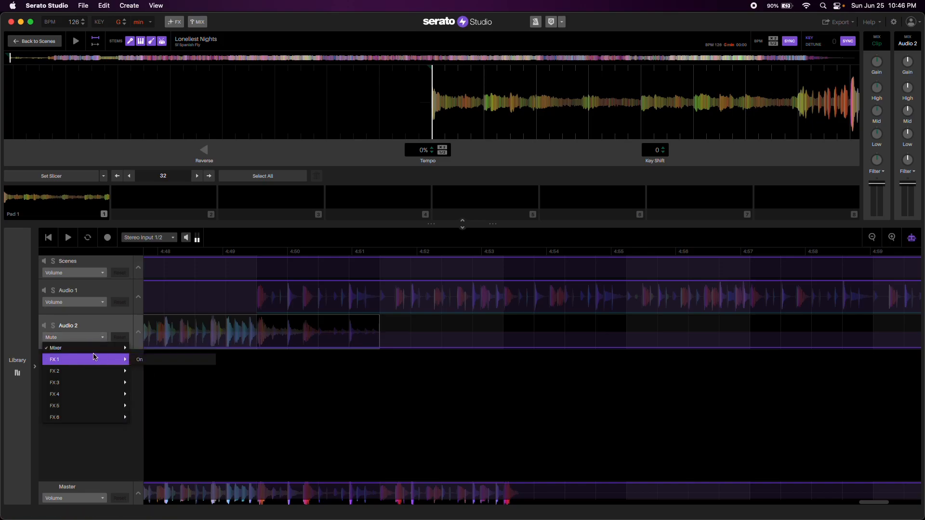
left_click(159, 417)
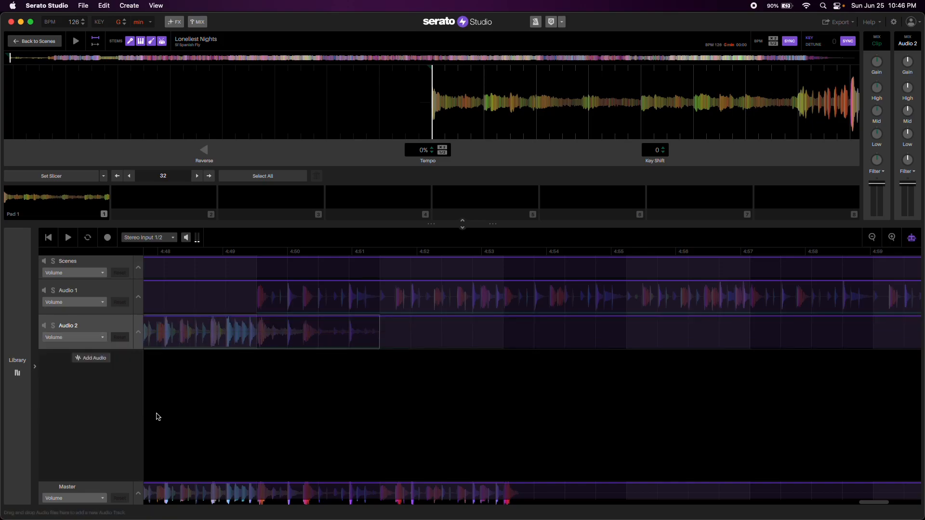
- Fade Audio 2's volume from 0.00 dB at about 4:49 to silence just after 4:50, hide the automation, and play the transition
left_click(258, 317)
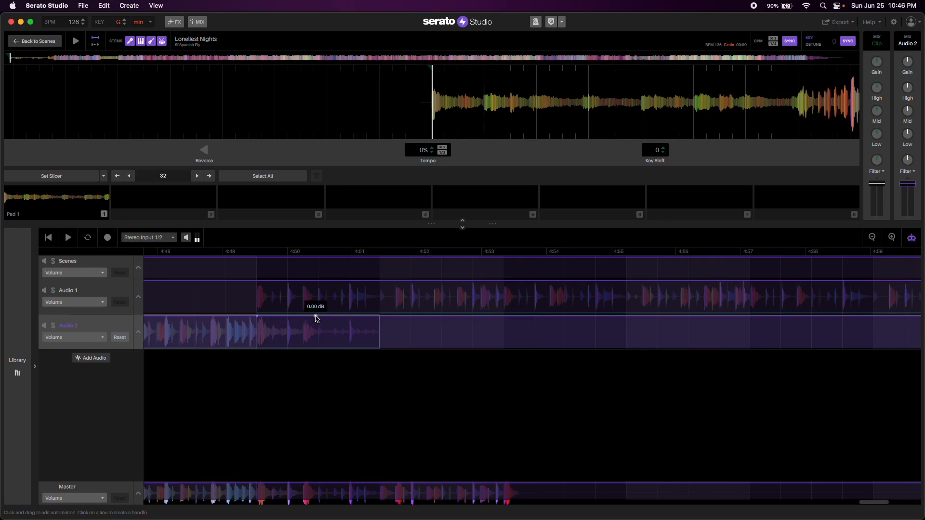
left_click_drag(316, 319, 330, 354)
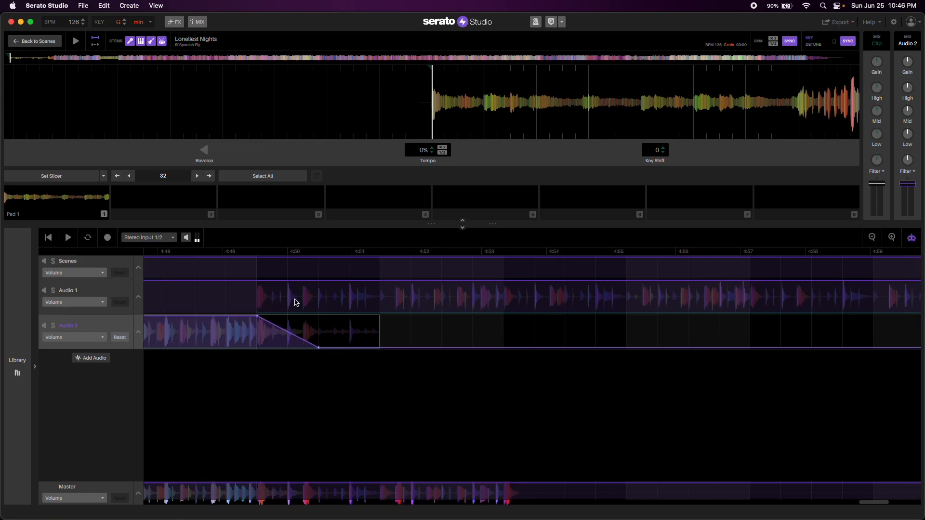
left_click(911, 239)
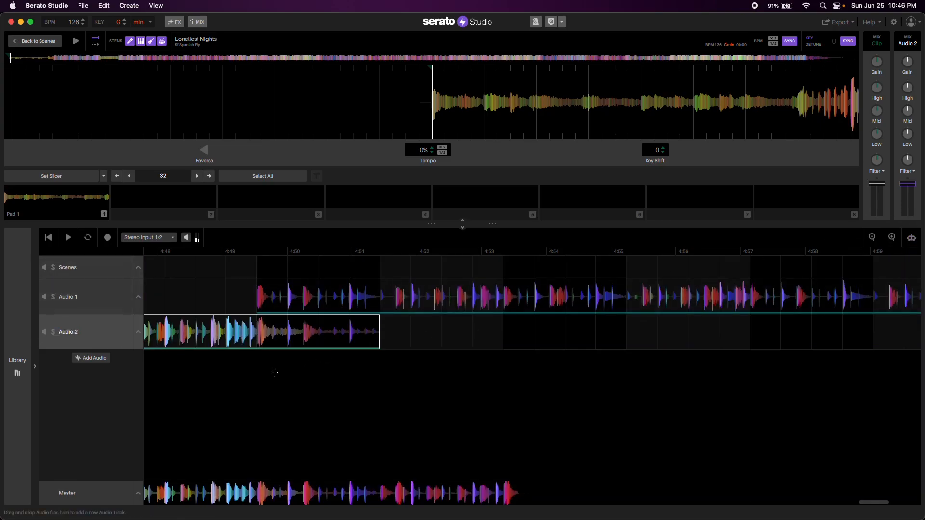
key("space")
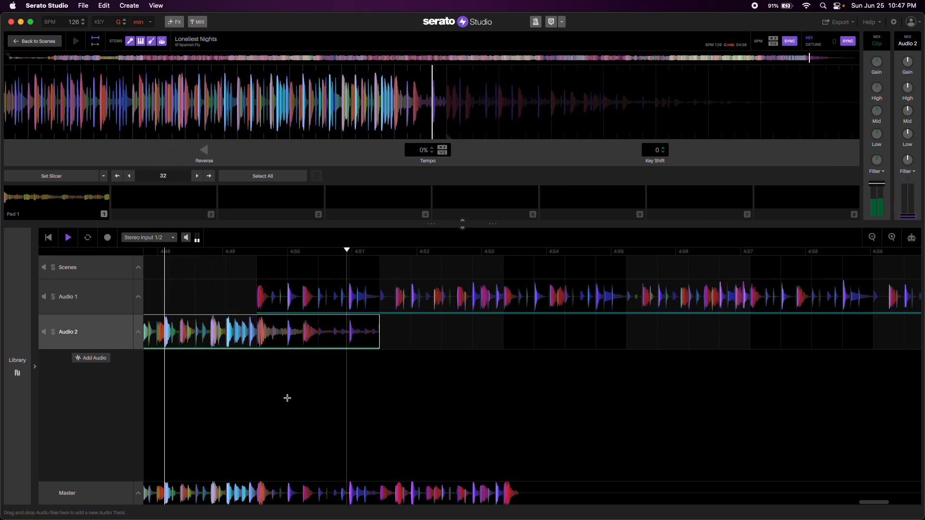
- Stop playback and move the end point of Audio 2's volume fade to just before 4:51 at a partial level instead of silence
key("space")
left_click(912, 237)
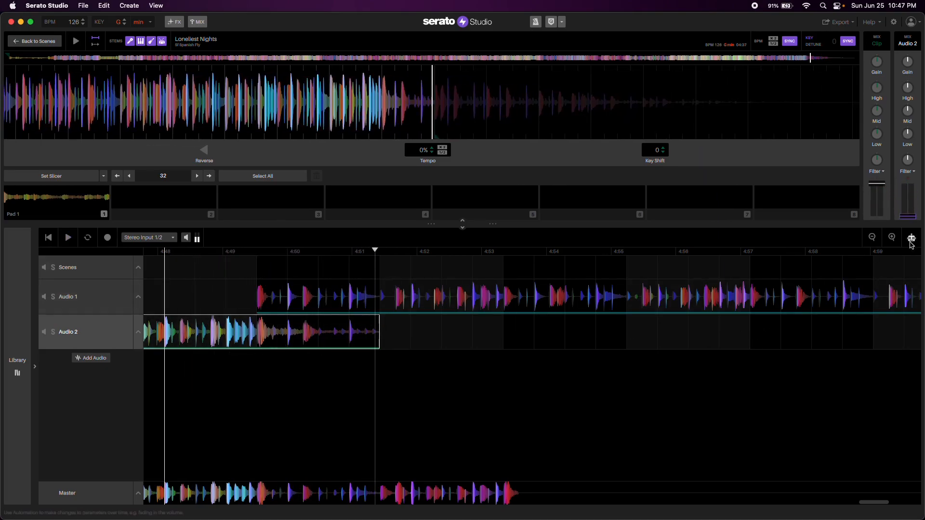
left_click_drag(320, 346, 360, 336)
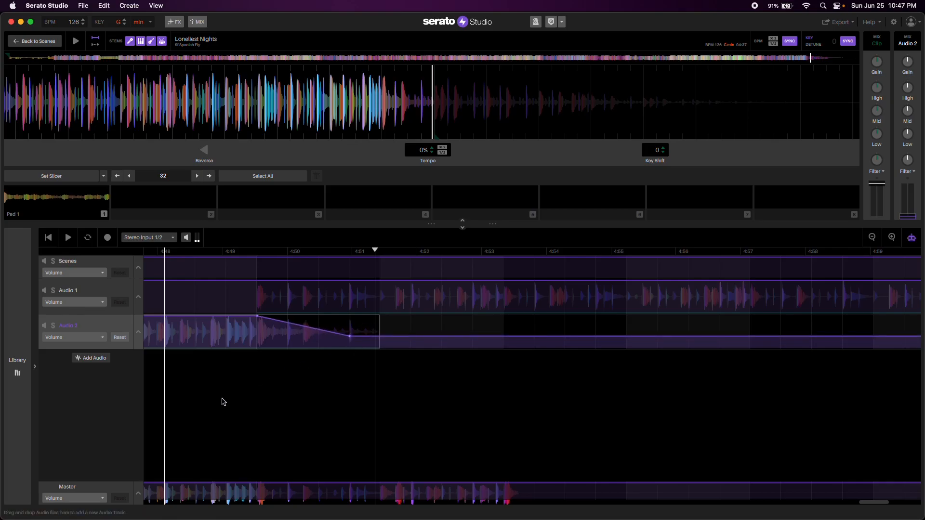
left_click(912, 239)
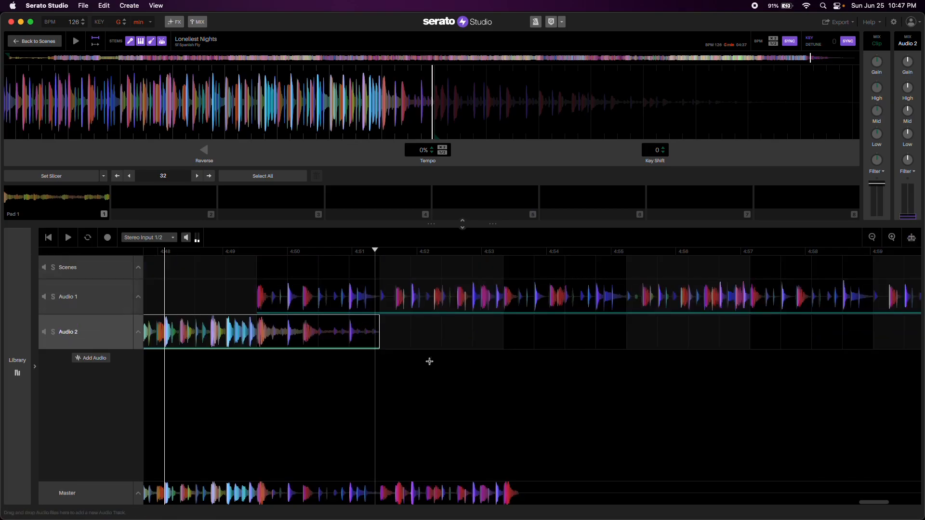
- Play the softened transition from about 4:48 and listen to the drum outro through to its end
left_click(193, 385)
key("space")
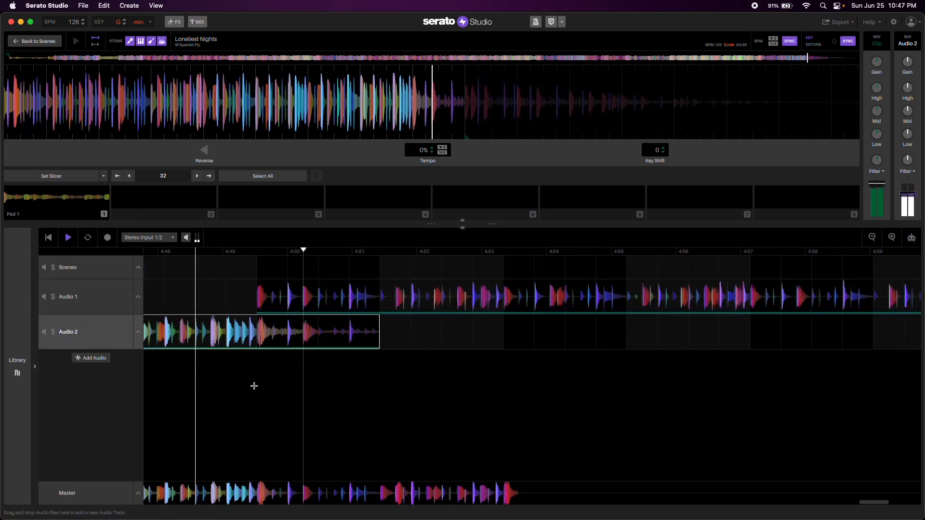
scroll(542, 398, "right", 5)
scroll(650, 378, "left", 2)
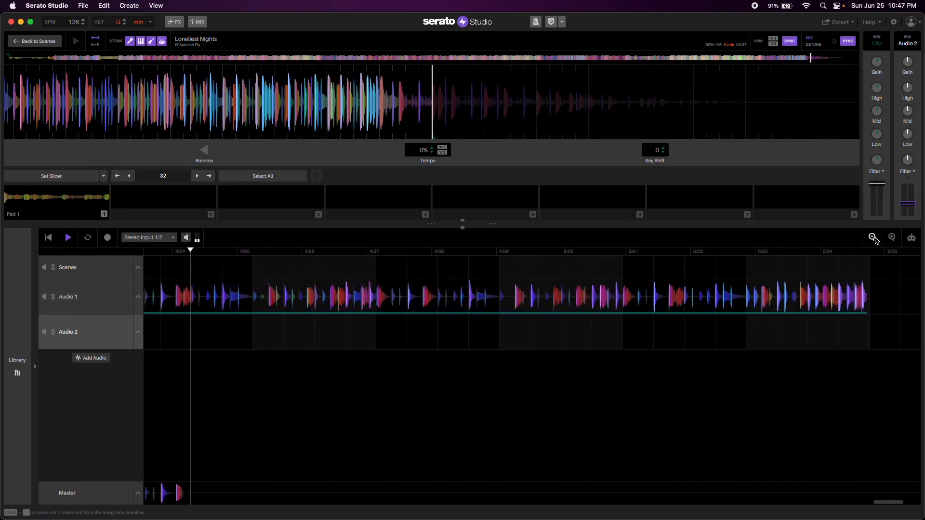
left_click(876, 240)
left_click(876, 241)
scroll(713, 312, "left", 3)
scroll(714, 312, "left", 8)
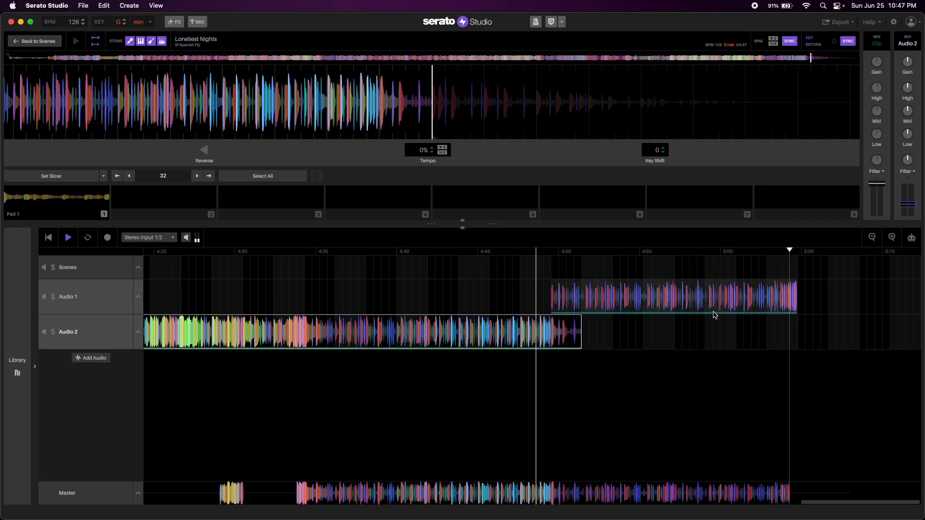
key("space")
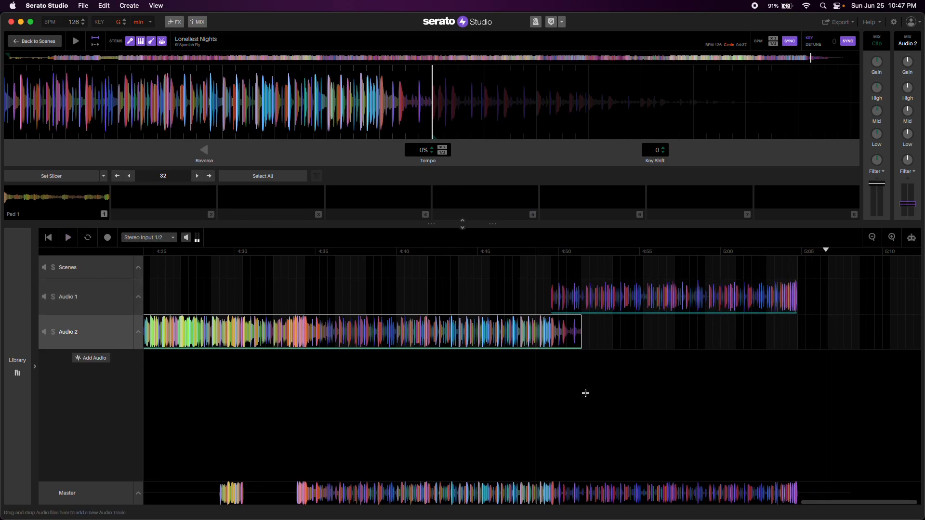
- Display the whole arrangement from drum intro to drum outro and move the playhead back near the beginning
scroll(588, 393, "left", 10)
left_click(871, 238)
left_click(870, 238)
left_click(871, 238)
left_click(872, 239)
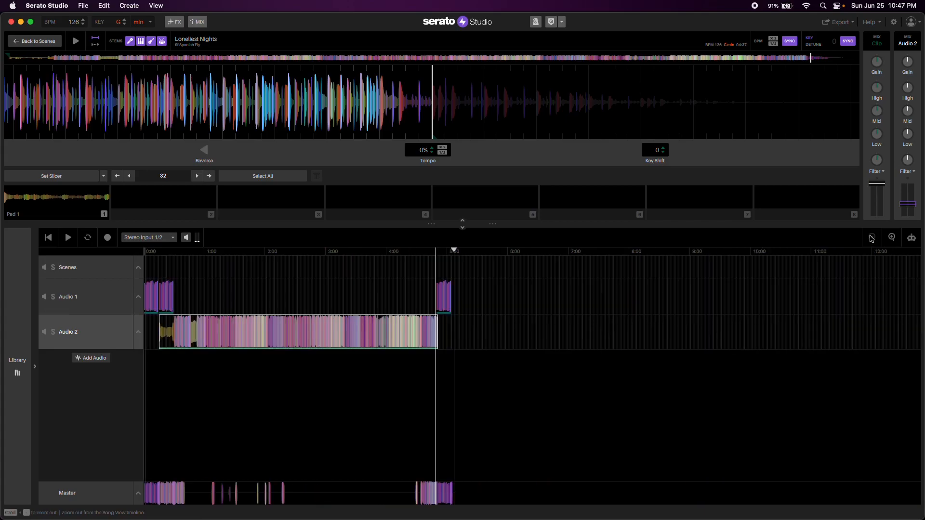
left_click(149, 393)
left_click(148, 379)
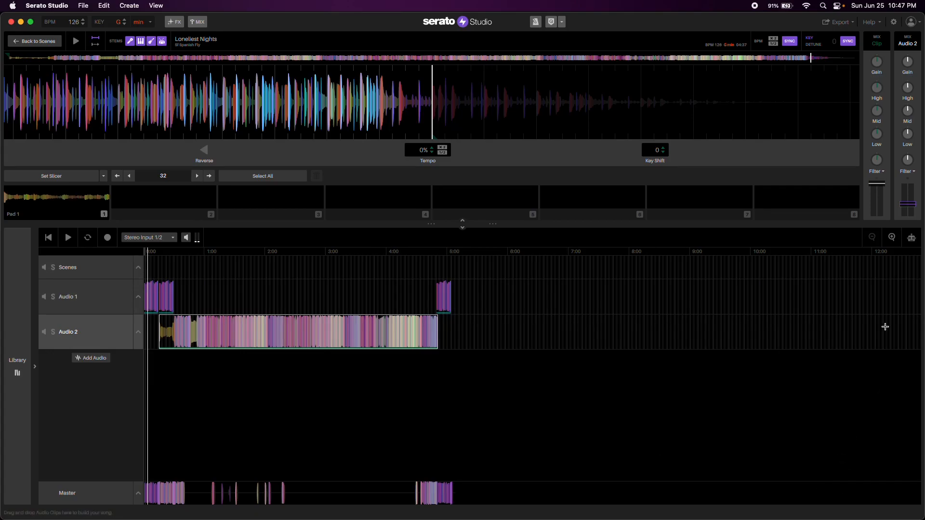
- Place the playhead at 0:00 in the drum intro and extend the timeline range from there to about 0:24
left_click(891, 237)
left_click(893, 239)
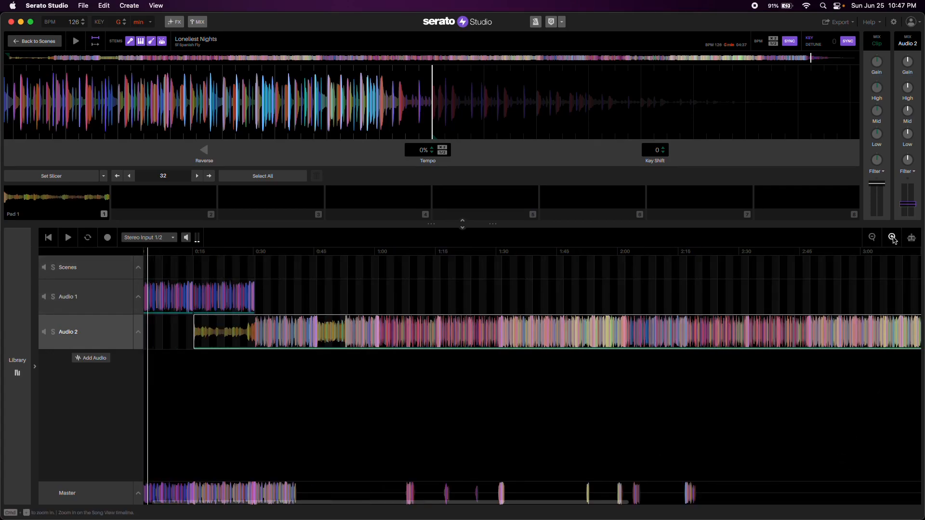
left_click(144, 371)
left_click(891, 238)
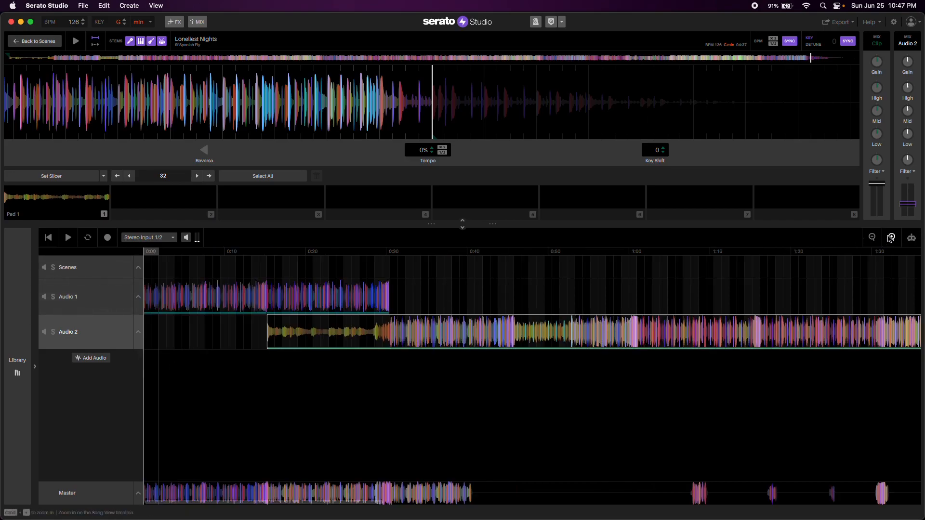
left_click(891, 238)
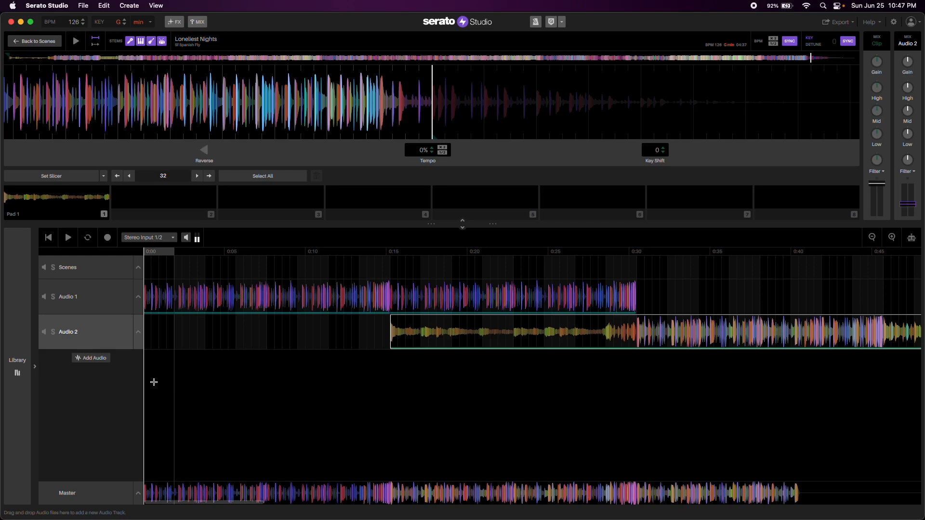
left_click_drag(174, 251, 542, 251)
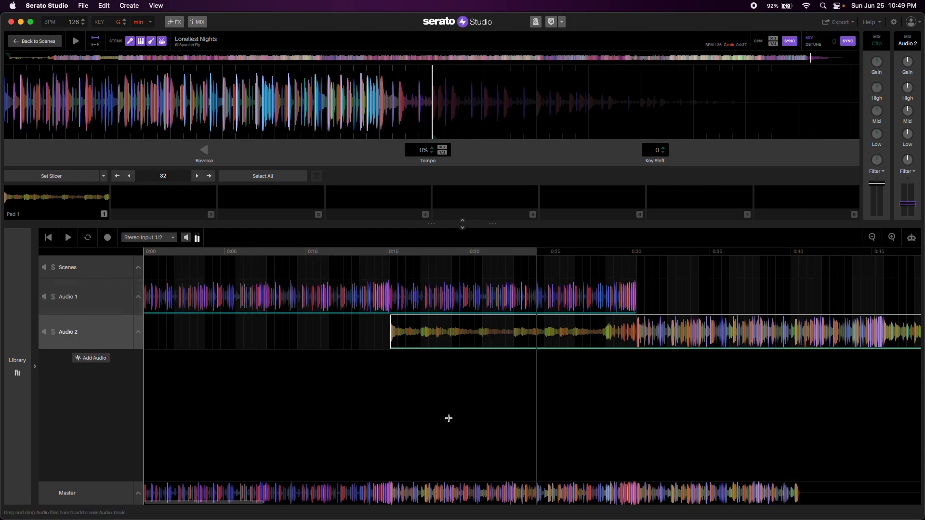
scroll(450, 419, "right", 5)
scroll(448, 418, "right", 20)
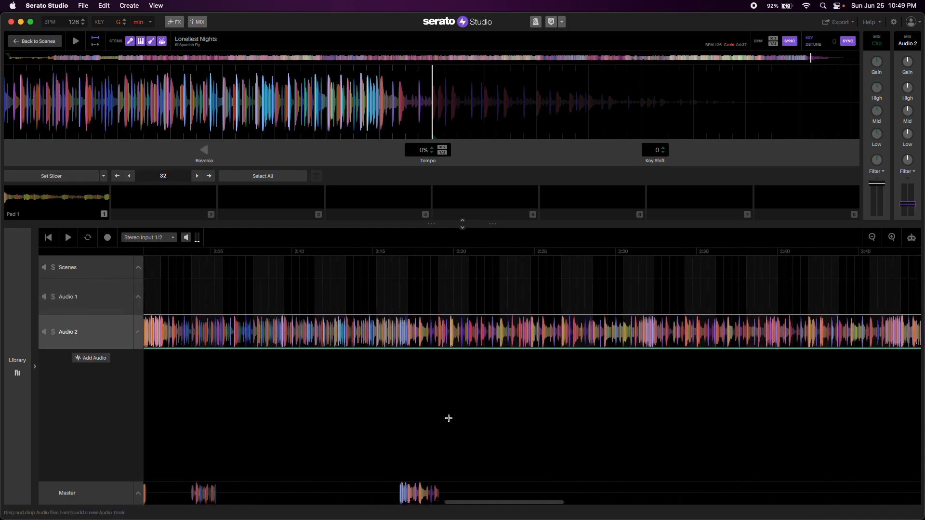
scroll(448, 418, "right", 10)
scroll(448, 418, "left", 20)
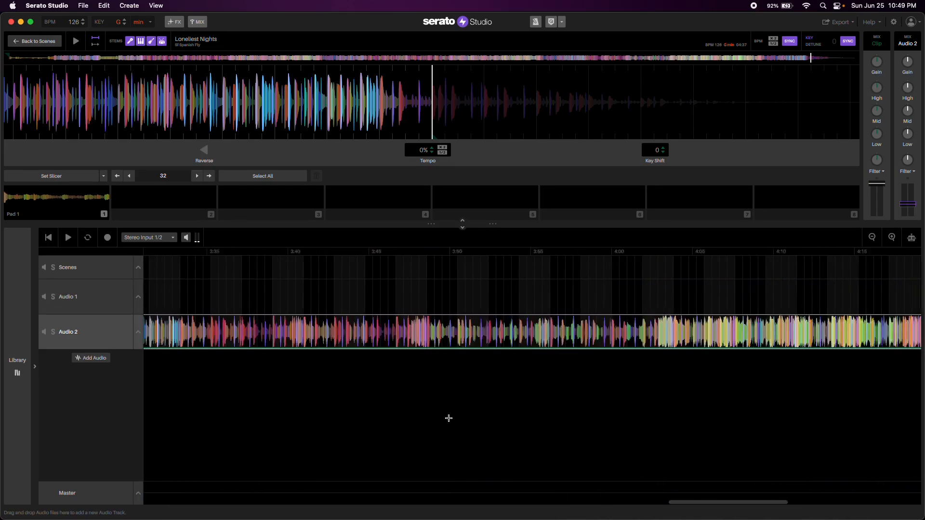
scroll(448, 418, "left", 20)
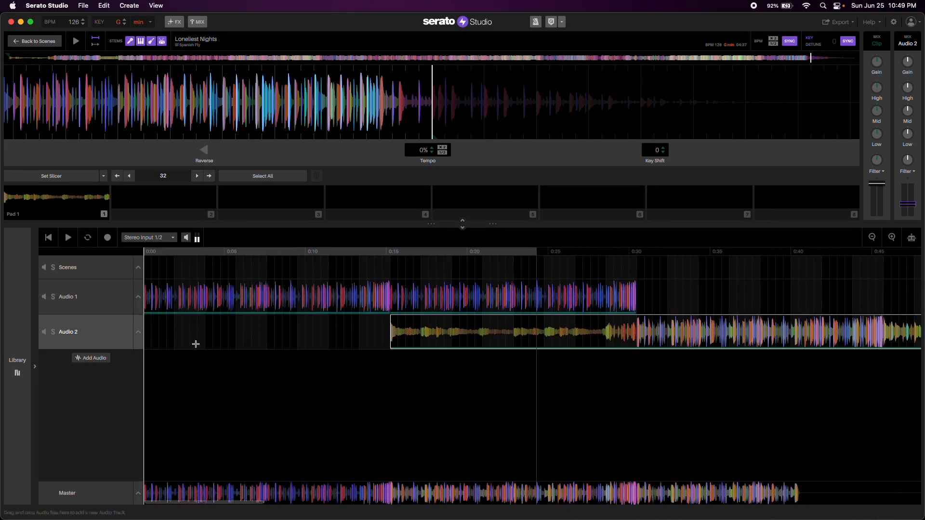
- Save the project as "lonely test" in the Serato Studio Projects folder inside Documents
left_click(83, 6)
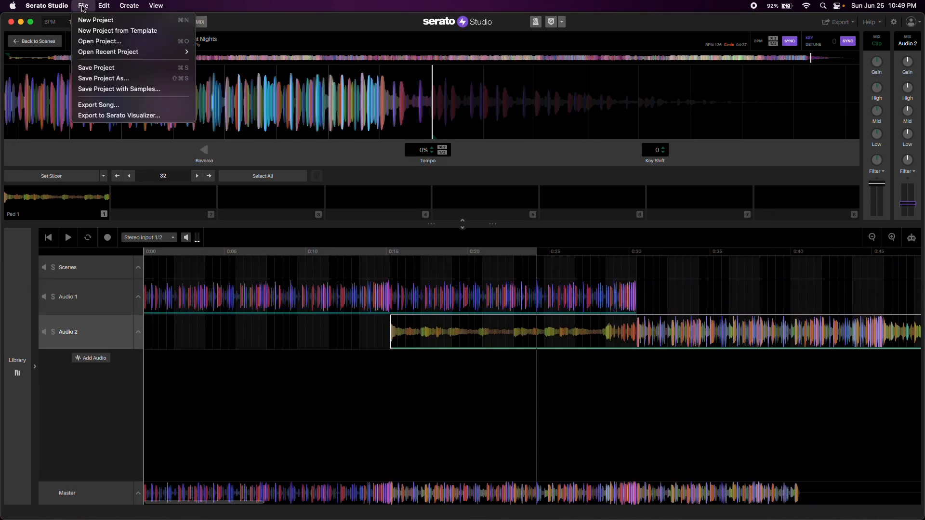
left_click(91, 79)
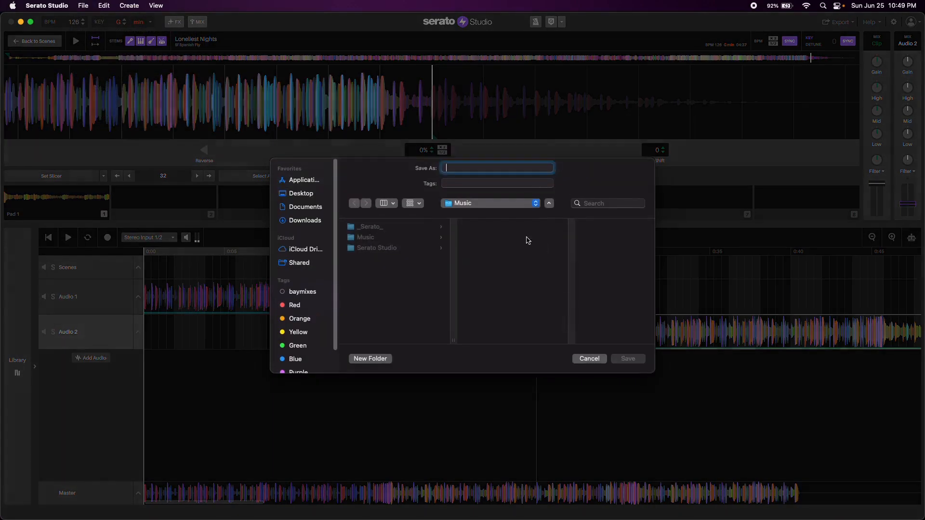
type("l")
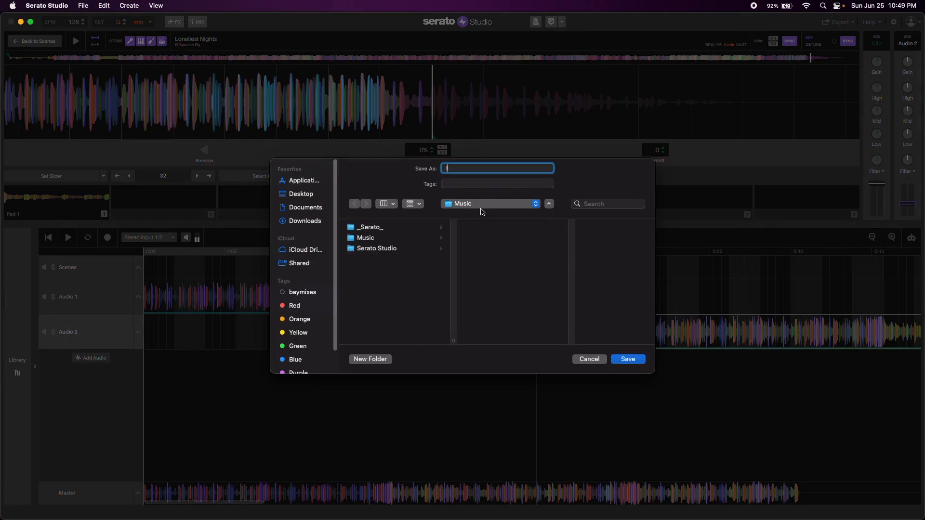
type("onely test")
left_click(304, 208)
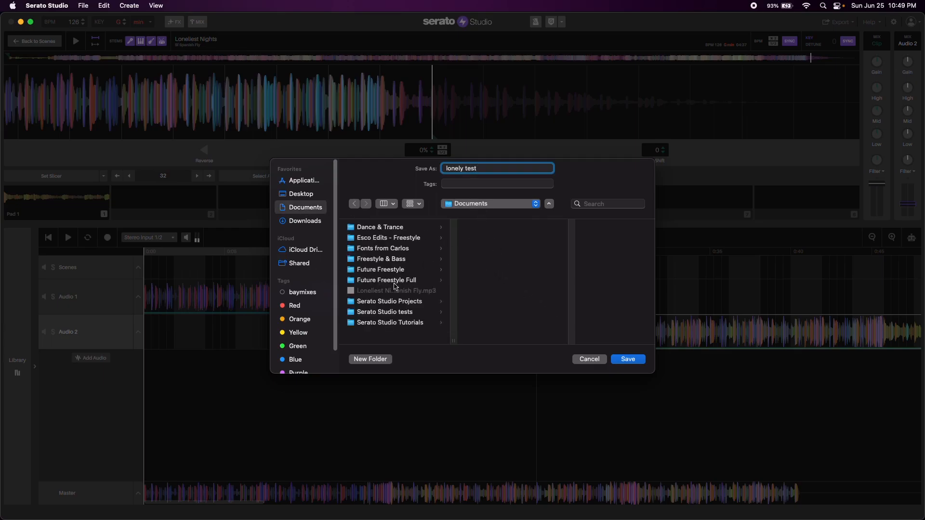
left_click(390, 303)
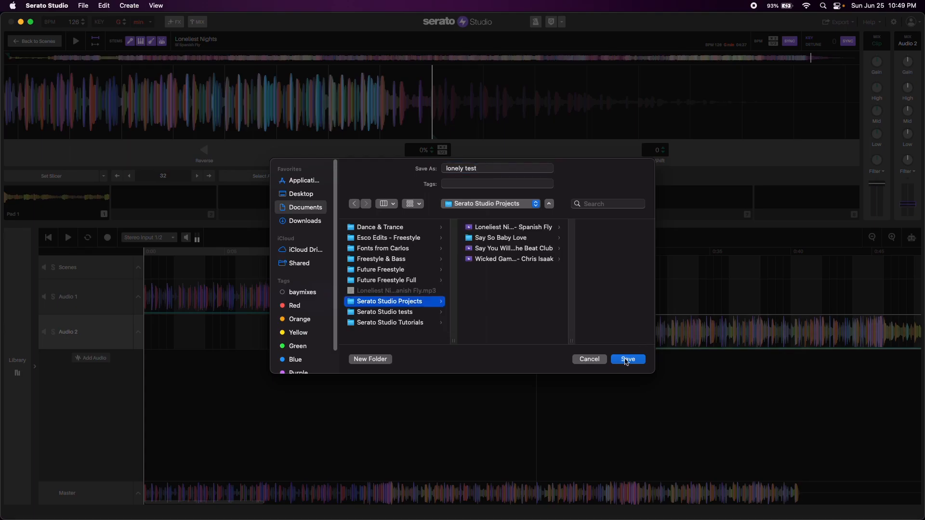
left_click(626, 360)
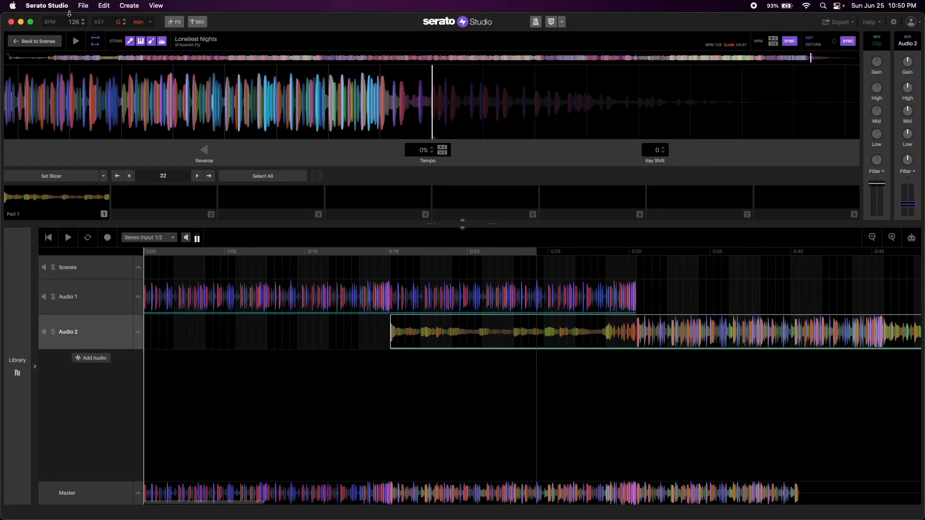
- Start a song export of the master with MP3 as the audio format
left_click(83, 5)
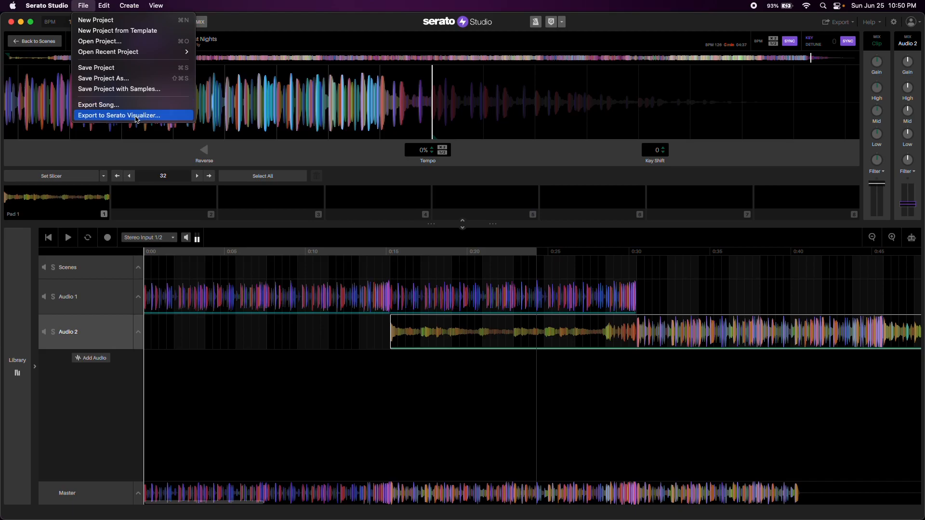
left_click(95, 106)
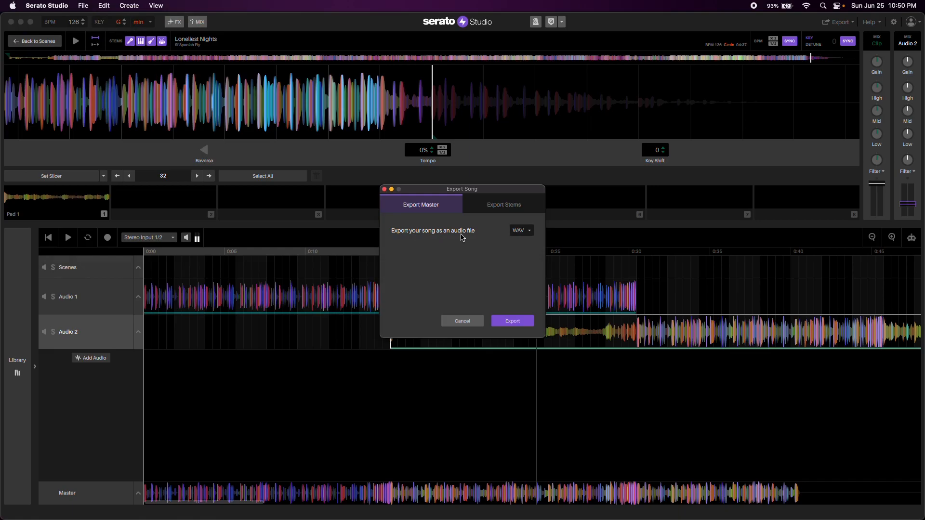
left_click(526, 231)
left_click(521, 254)
left_click(511, 320)
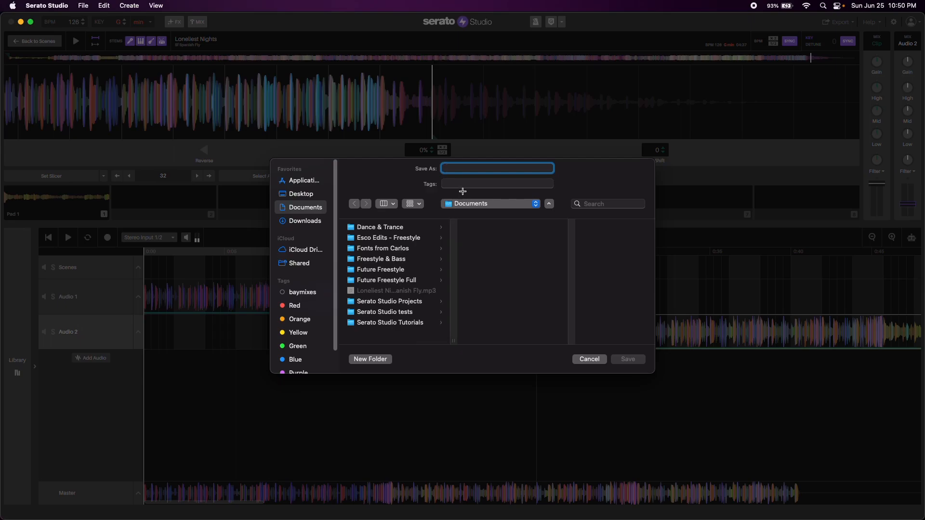
- Name the exported song "lonely test" and save it in the Documents folder
type("lonely terst=")
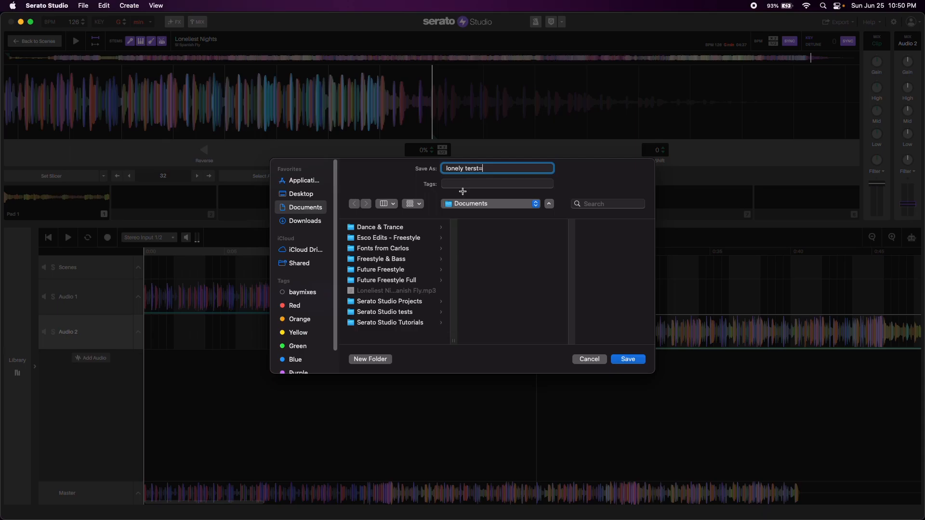
key("XF86AudioRaiseVolume")
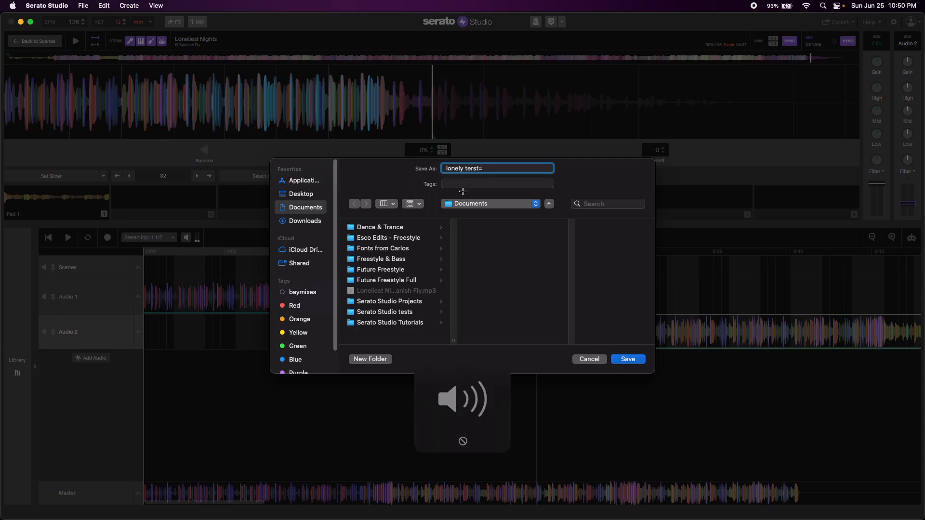
key("XF86AudioRaiseVolume")
key("BackSpace")
key("BackSpace")
key("BackSpace")
key("BackSpace")
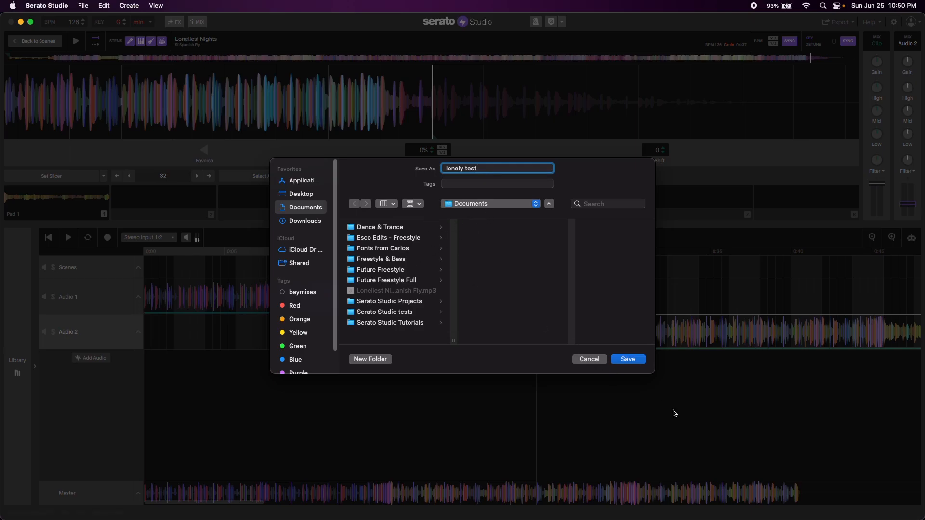
left_click(628, 359)
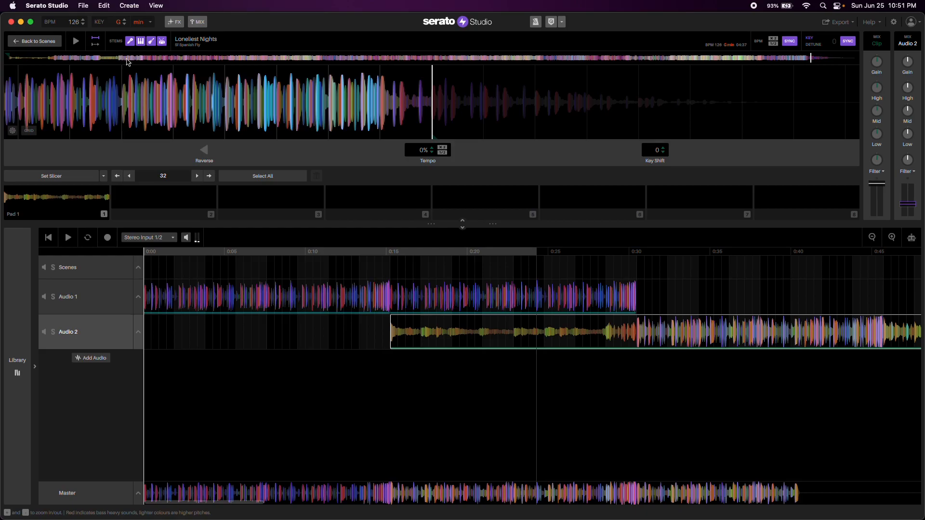
- Switch to Finder, play a preview of lonely test.mp3 from the Documents folder, and close the preview and the Finder window
left_click(21, 23)
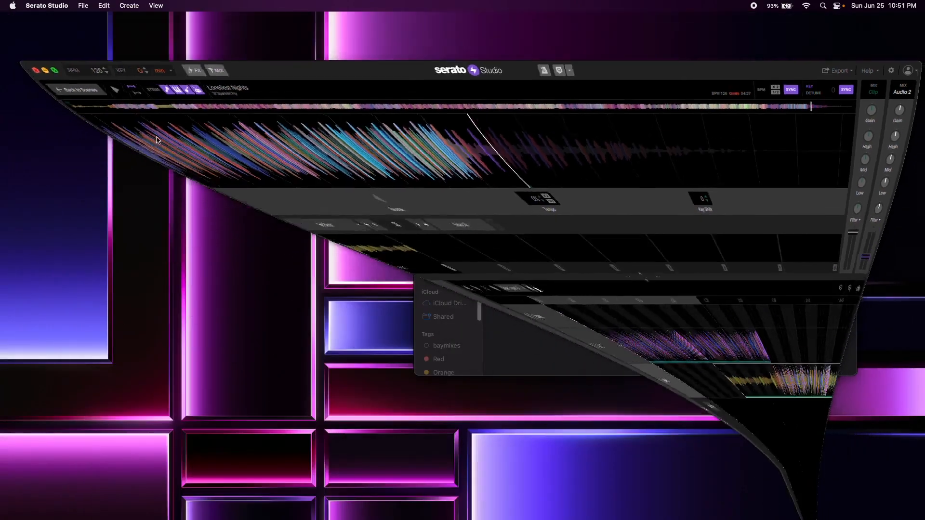
left_click(456, 262)
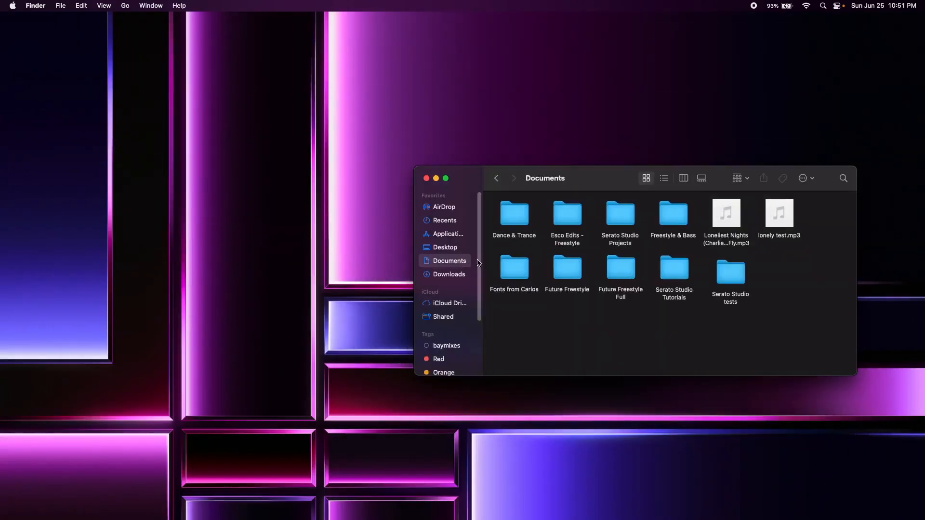
left_click(779, 226)
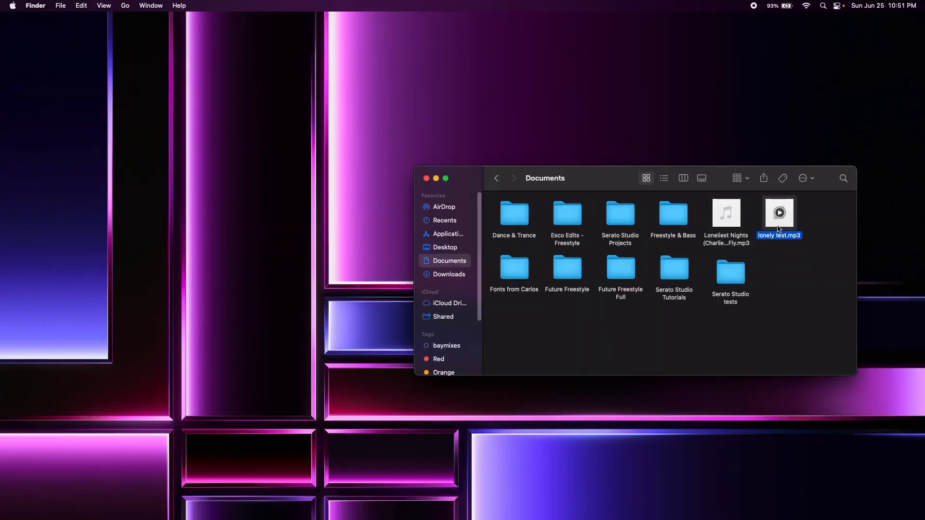
key("space")
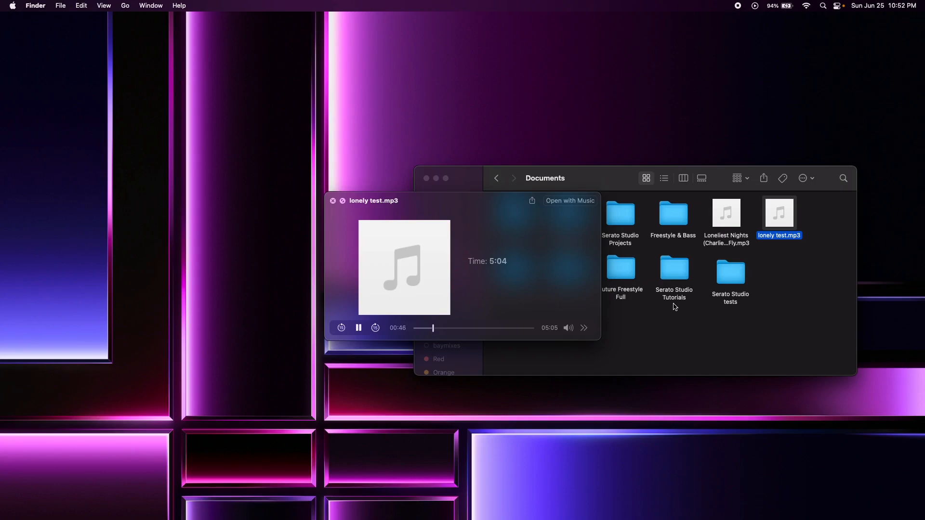
key("space")
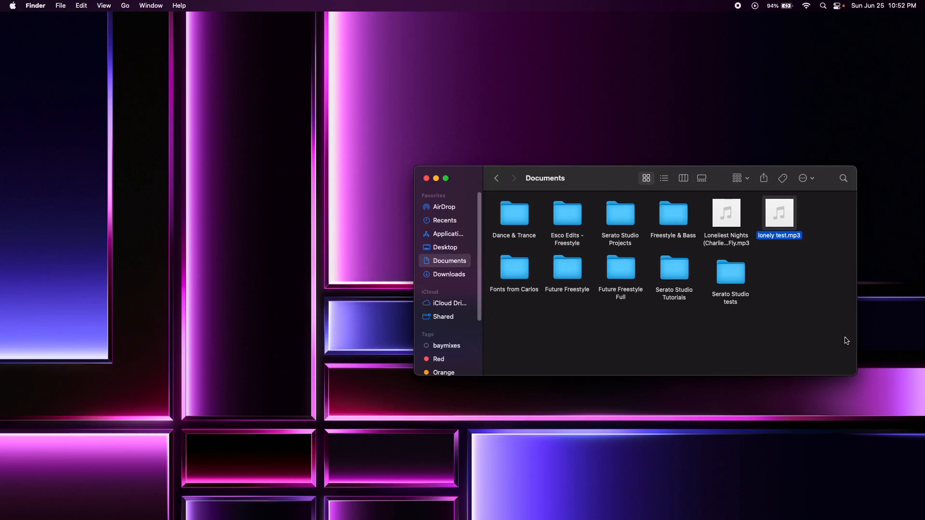
left_click(426, 178)
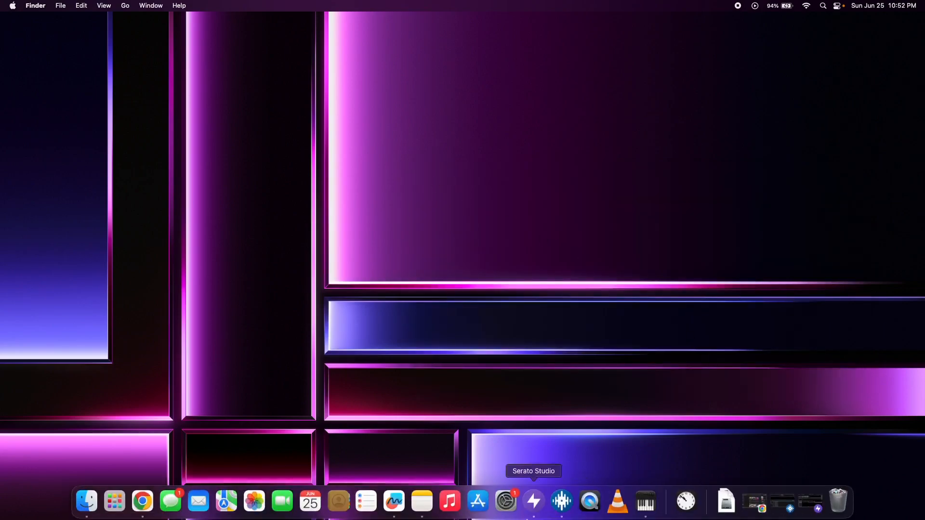
- Switch to Serato Studio, show the Scenes view, and open the recent Wicked Games remix project
left_click(532, 498)
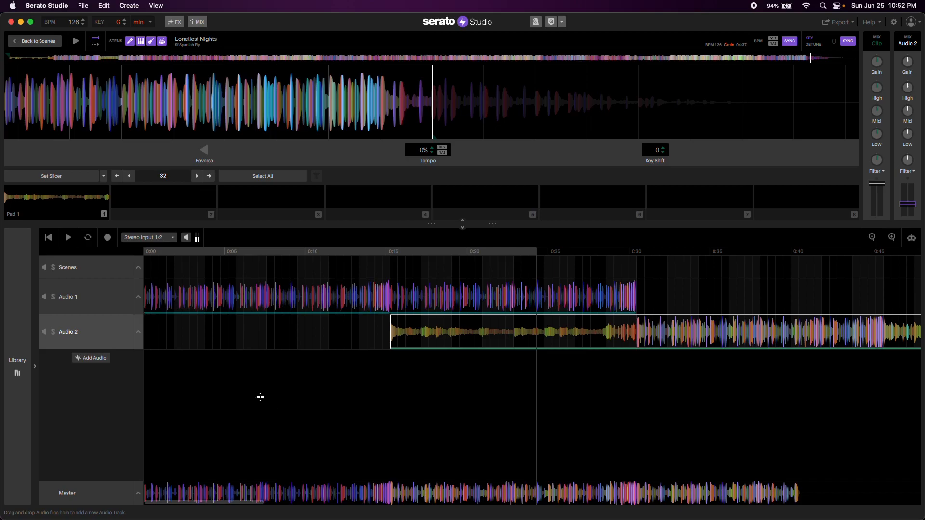
left_click(93, 274)
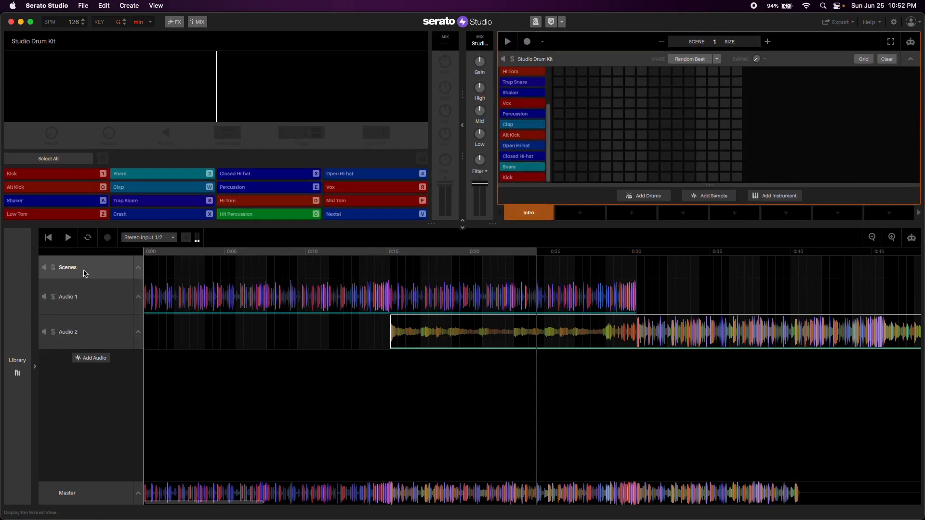
left_click(84, 6)
mouse_move(94, 55)
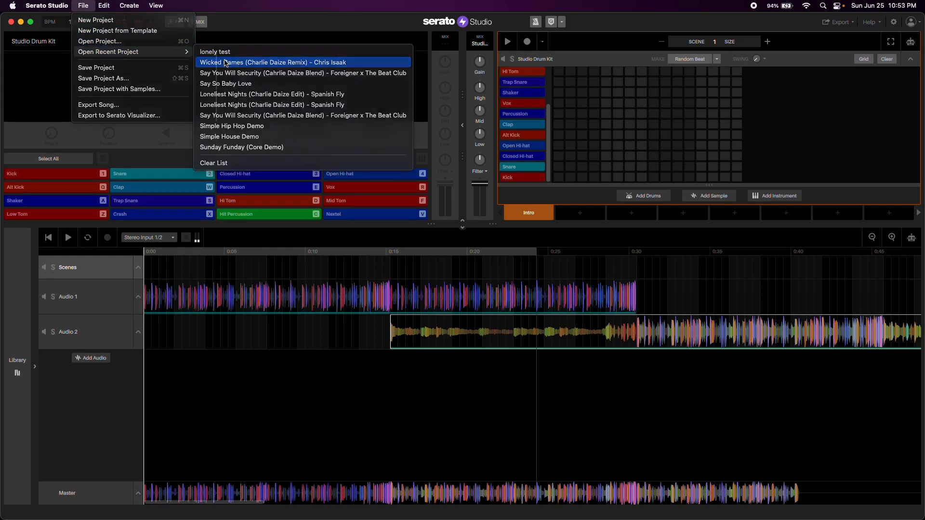
left_click(226, 63)
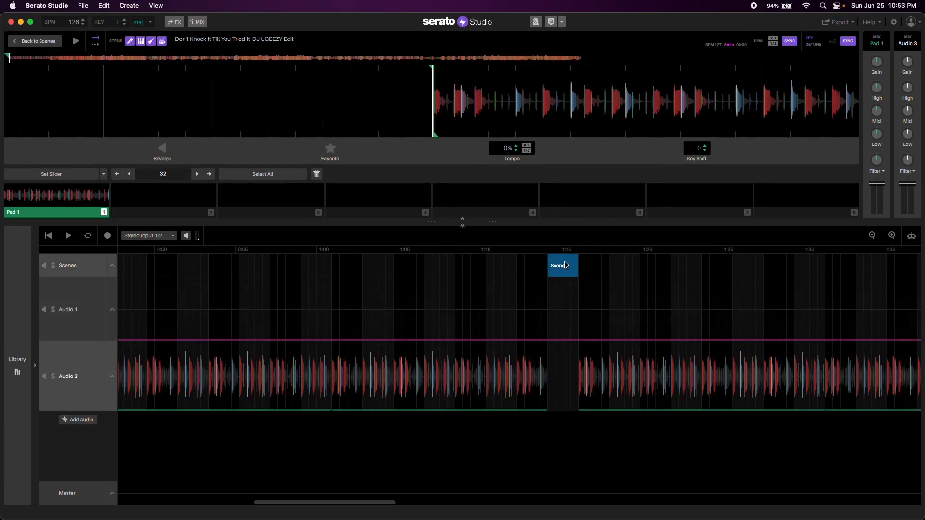
- Open the Scene 2 block placed near 1:15 in the song timeline and audition its sample pattern
left_click(566, 265)
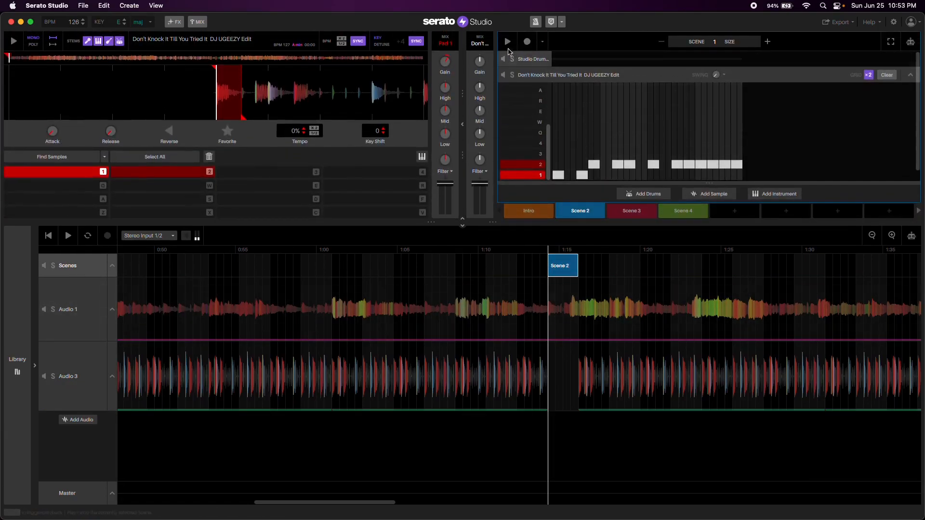
left_click(508, 42)
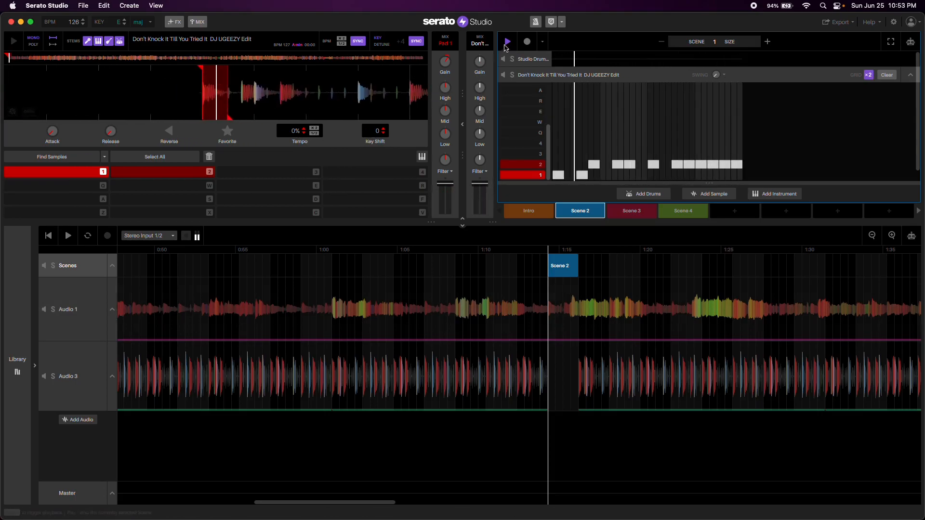
left_click(507, 42)
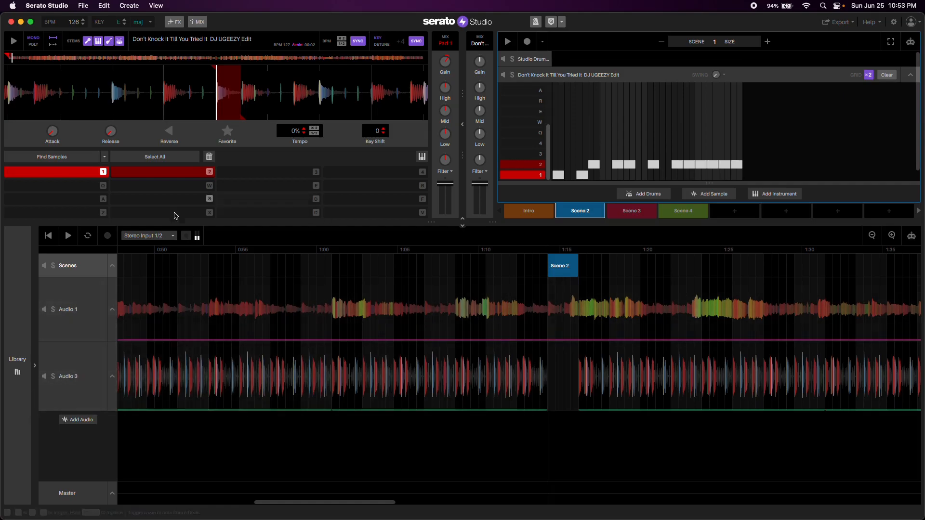
- Play the arrangement from its beginning, skipping ahead to just before the Audio 1 clip enters
scroll(133, 460, "left", 10)
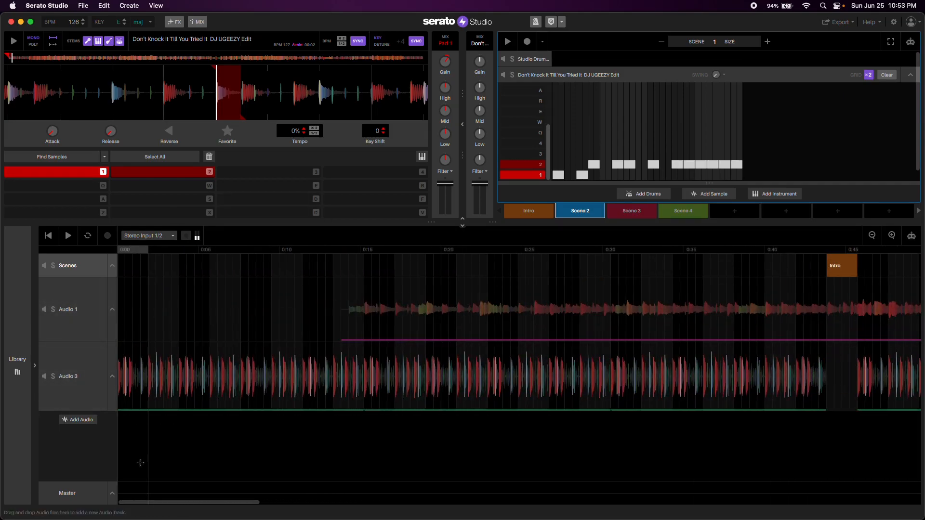
left_click(123, 448)
key("space")
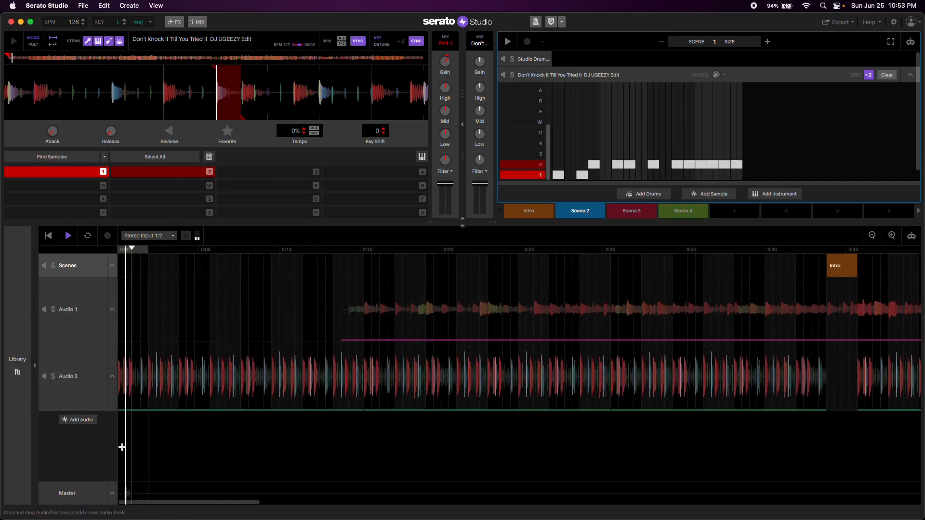
left_click(318, 453)
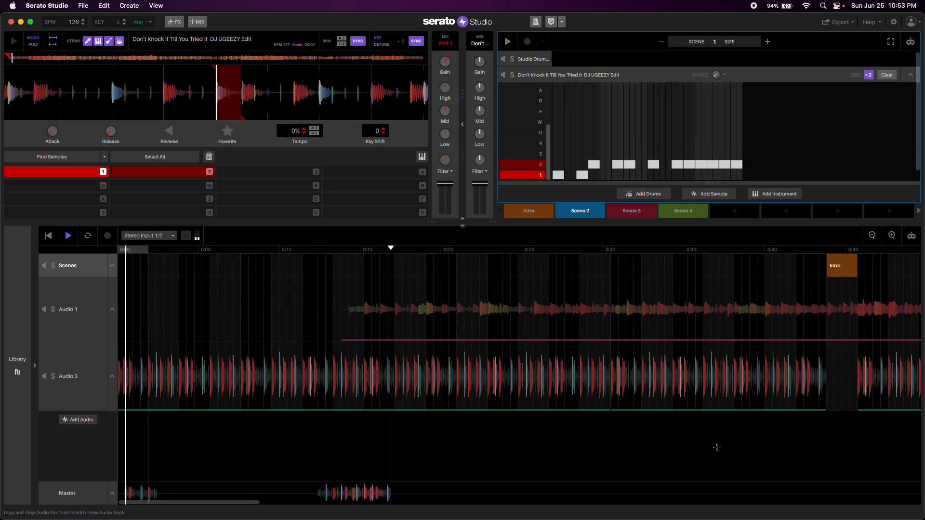
- Examine the Audio 3 clip after the gap and the Intro scene filling it, listen through that transition, and stop playback
scroll(717, 451, "right", 8)
scroll(716, 447, "left", 5)
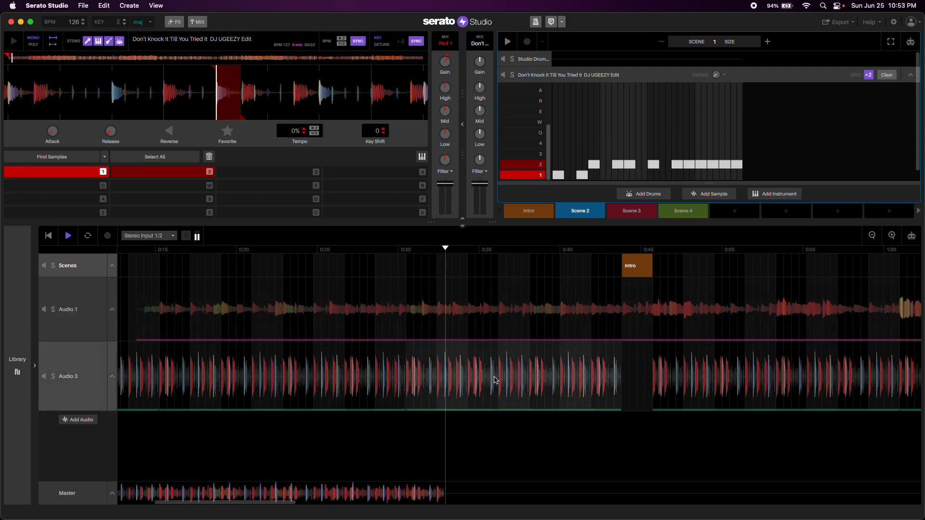
double_click(561, 378)
left_click(779, 374)
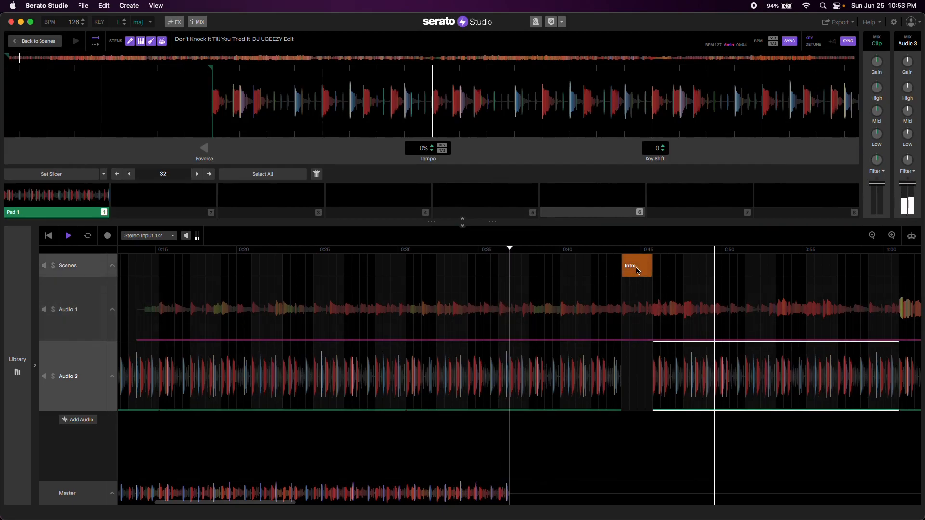
left_click(74, 272)
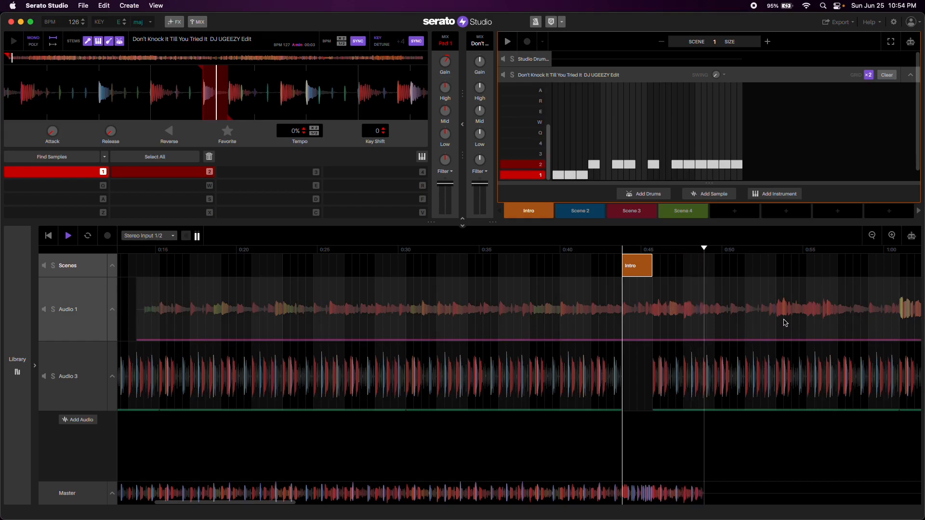
key("space")
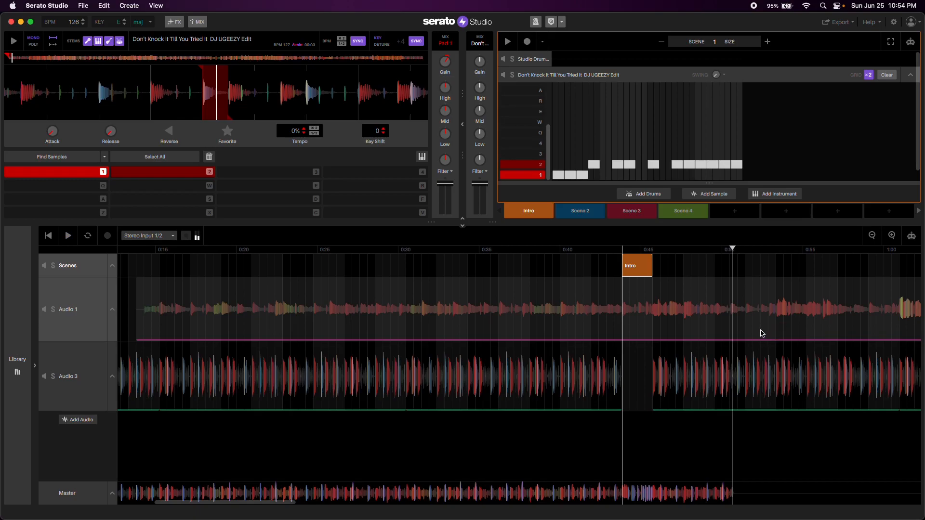
mouse_move(516, 519)
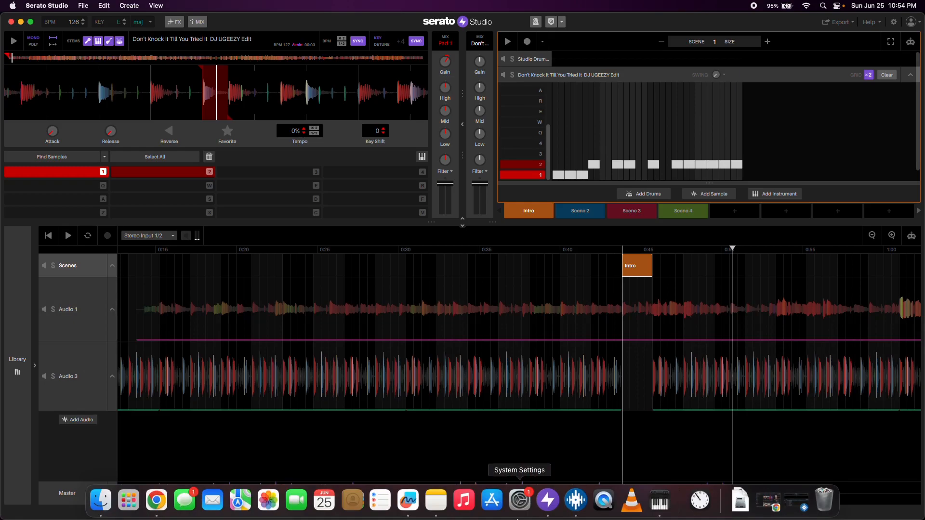